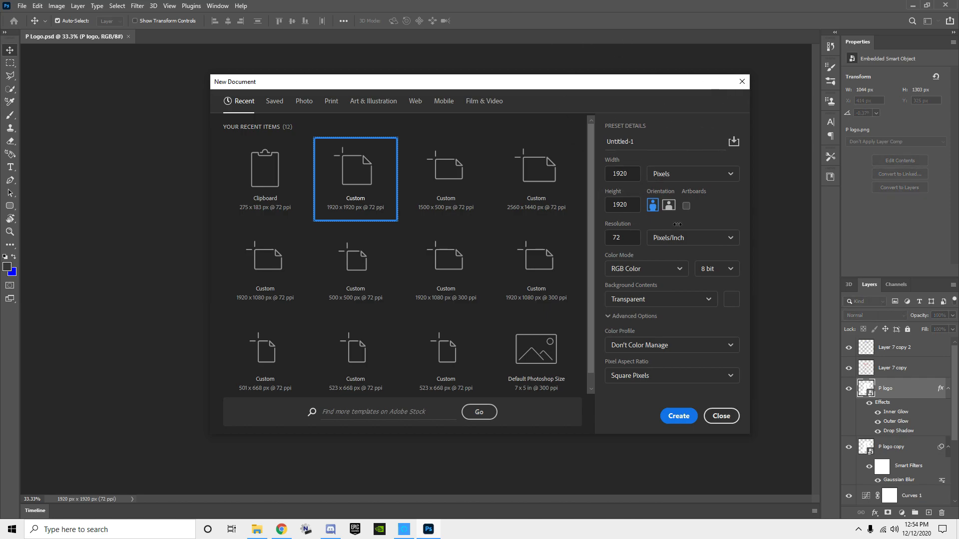
Step: Create a 1920 x 1920 px transparent document at 72 ppi and paste in the brick wall image
left_click(682, 422)
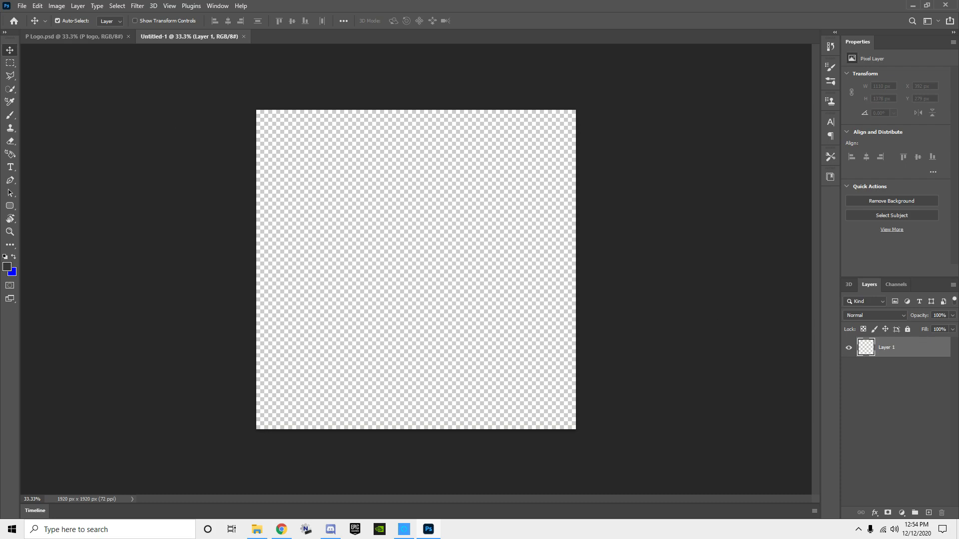
key("alt+Tab")
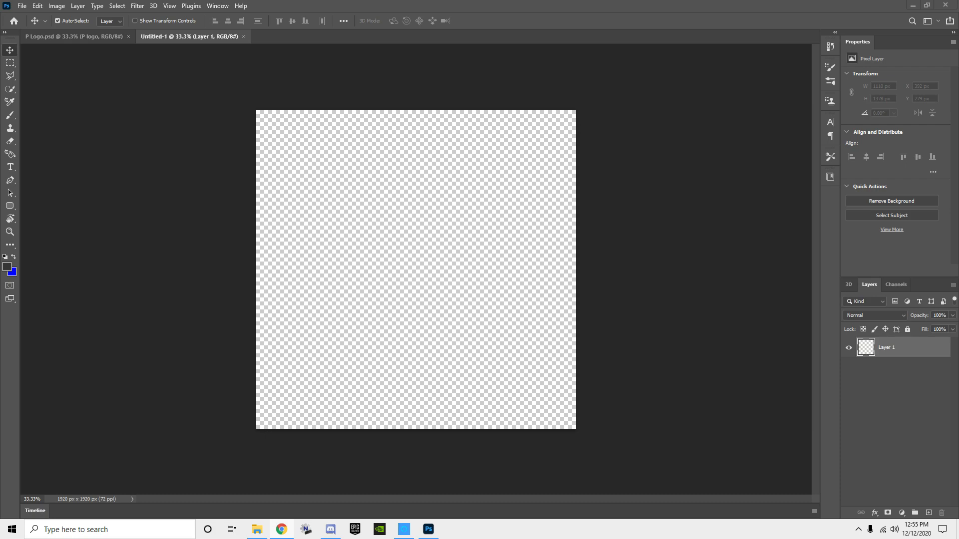
left_click(374, 300)
key("ctrl+v")
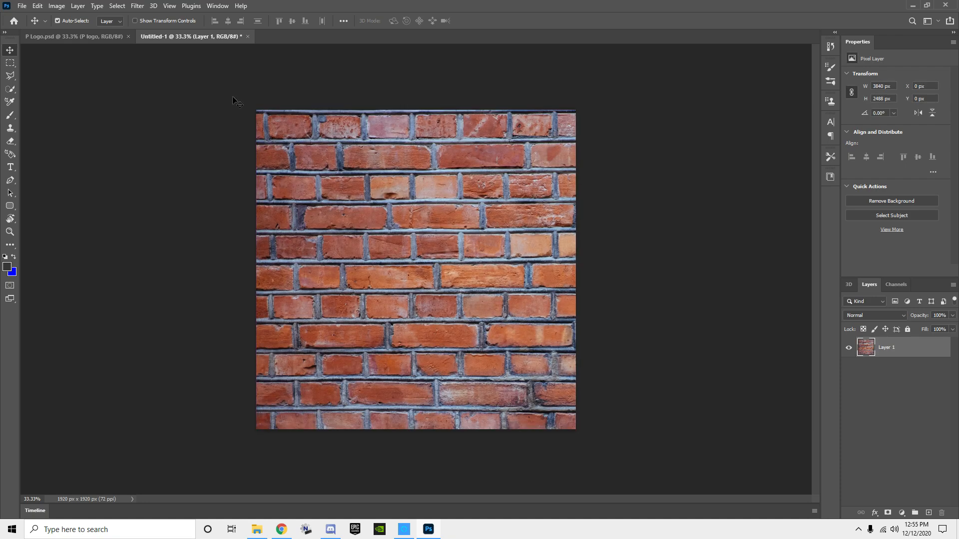
Step: Scale the brick wall layer to about 3299 x 2137 px and reposition it so it covers the canvas
key("ctrl+t")
left_click_drag(255, 110, 551, 315)
left_click_drag(660, 382, 309, 188)
left_click_drag(545, 332, 749, 460)
left_click_drag(624, 401, 540, 386)
key("Return")
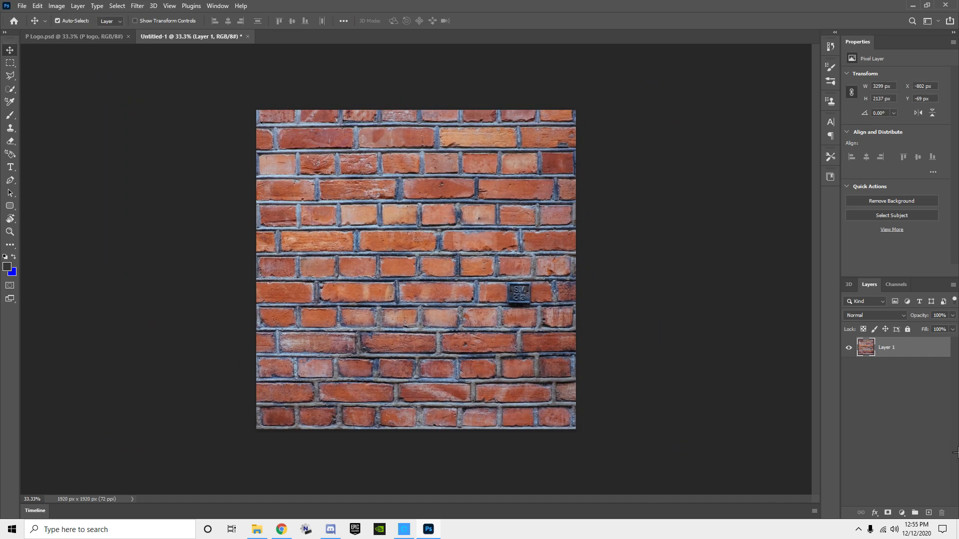
Step: Darken the brick wall with a Curves adjustment layer, bending the curve to input 178, output 96
left_click(902, 513)
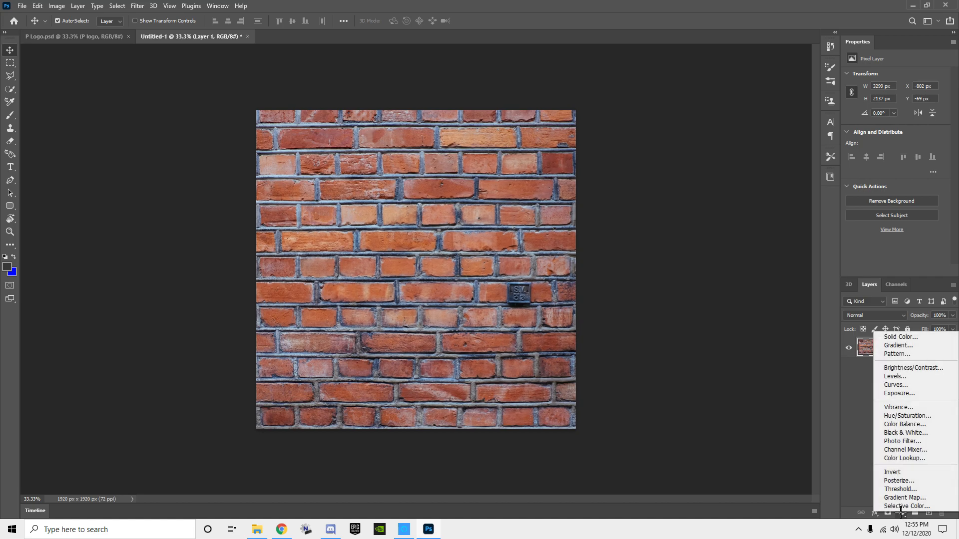
left_click(898, 385)
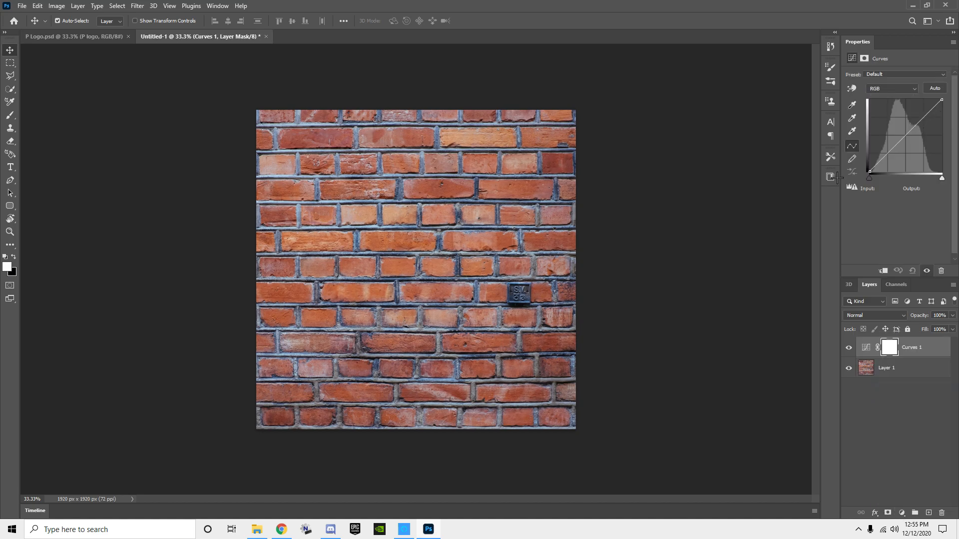
left_click_drag(888, 154, 920, 145)
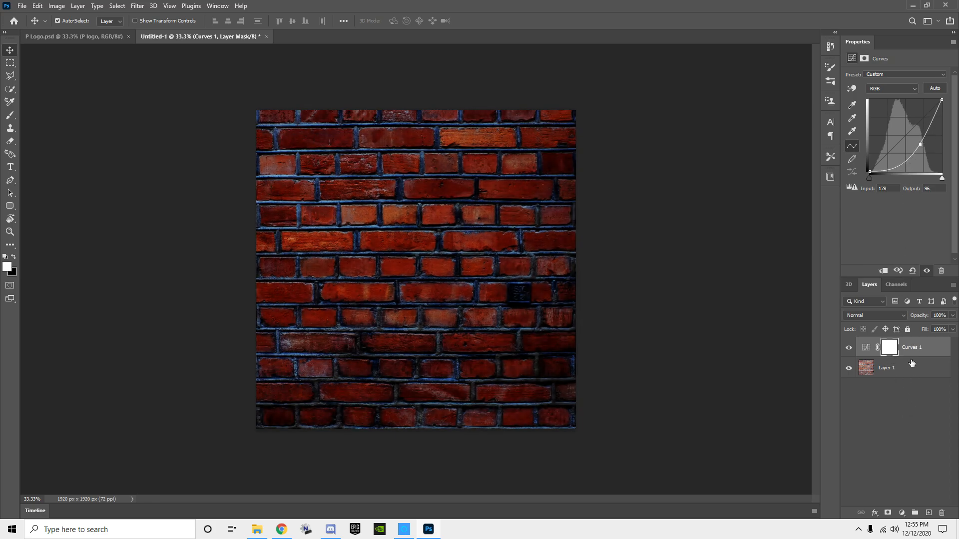
Step: Desaturate the brick wall on Layer 1 to black and white with Hue/Saturation
left_click(901, 372)
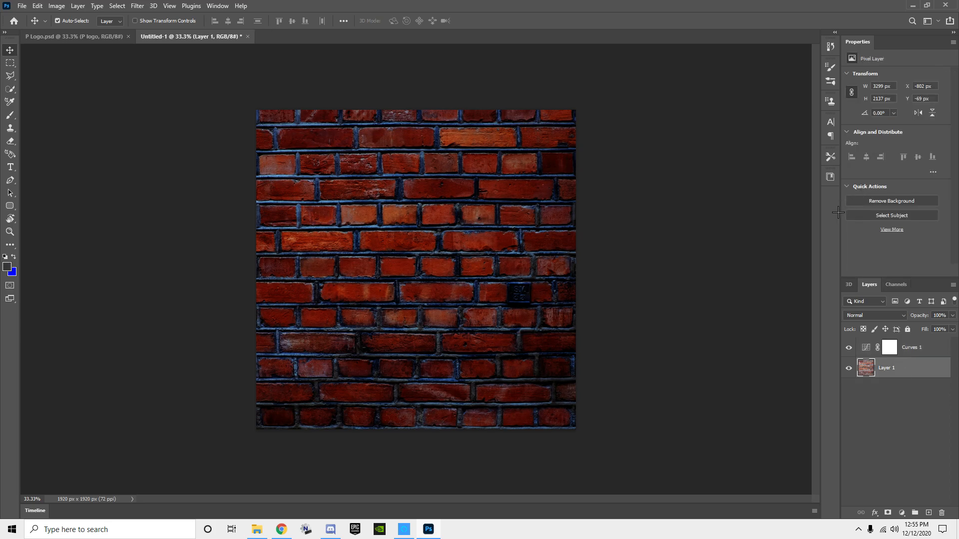
key("ctrl+u")
left_click_drag(452, 198, 404, 197)
left_click(560, 126)
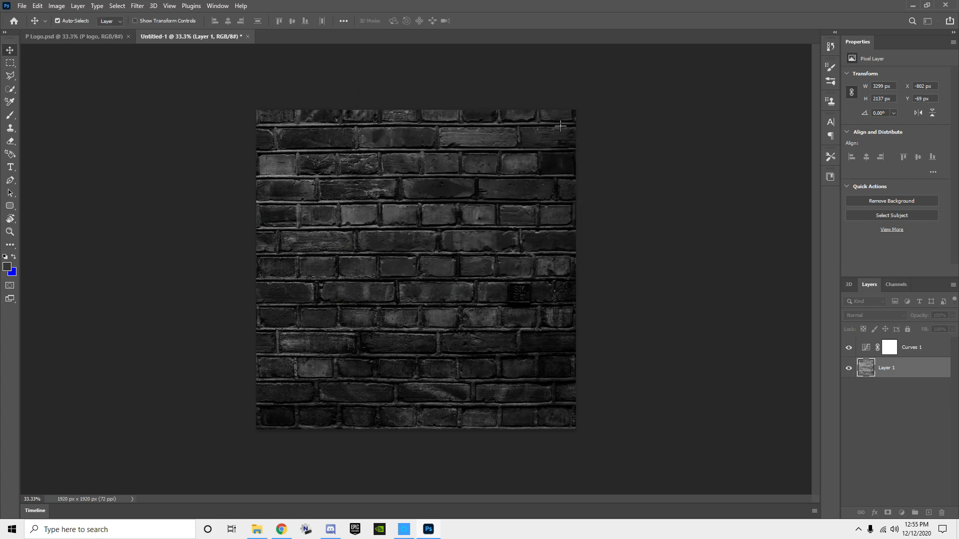
Step: Add a Gradient Fill layer above Curves 1 and set its style to Radial
left_click(892, 349)
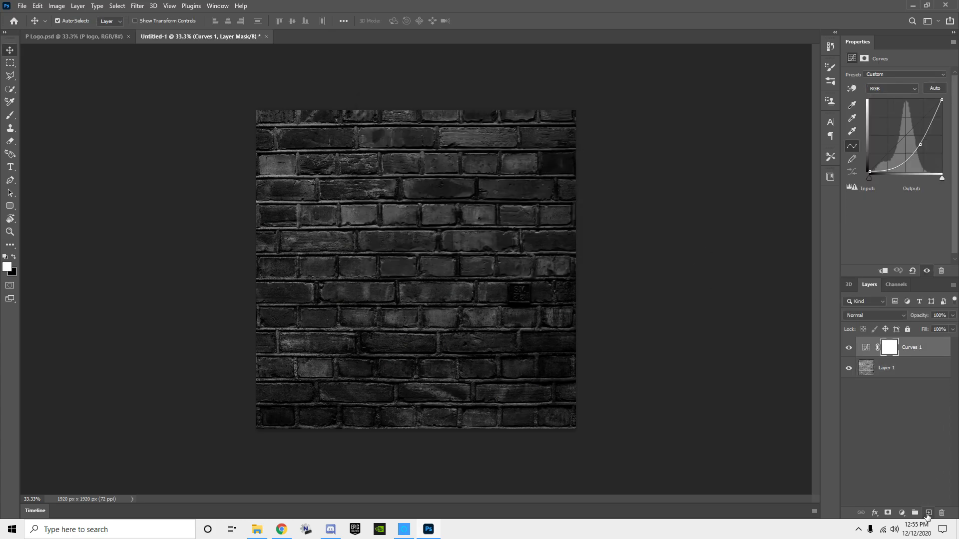
left_click(927, 513)
left_click(902, 513)
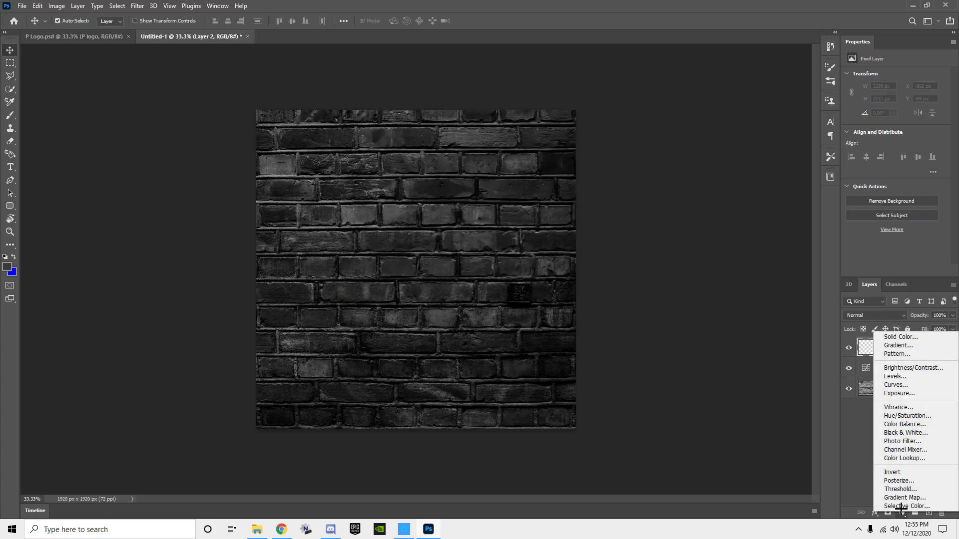
left_click(898, 345)
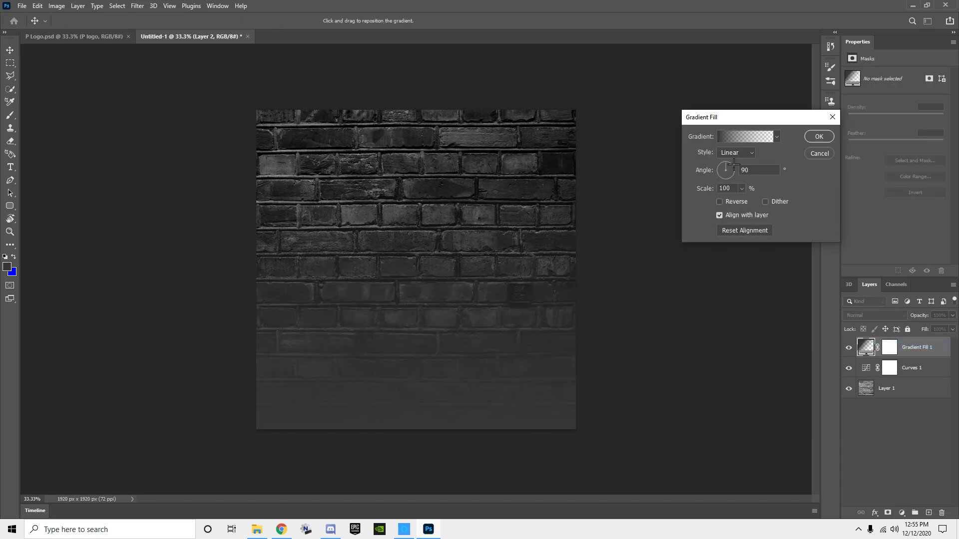
left_click(735, 152)
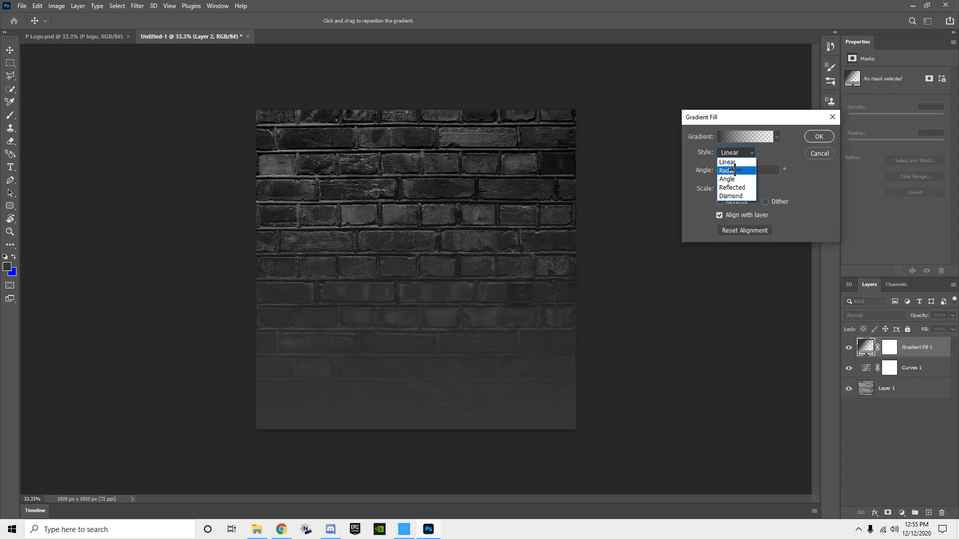
left_click(735, 171)
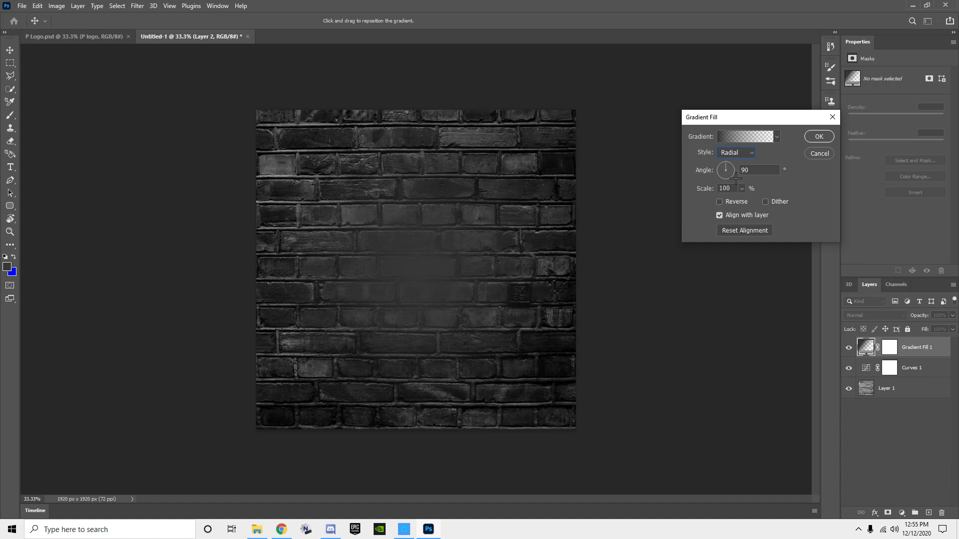
Step: Change the gradient's starting colour stop to black (000000)
left_click(772, 138)
left_click(630, 262)
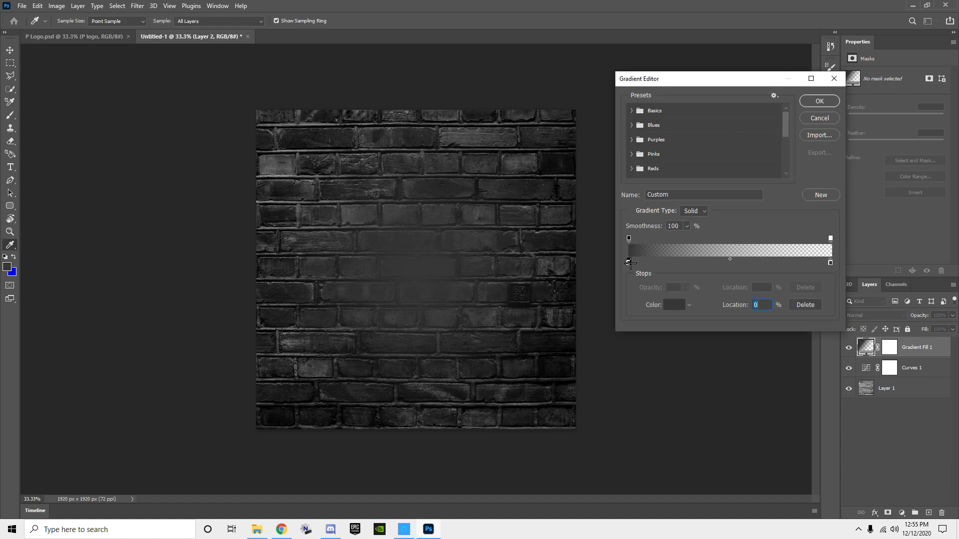
left_click(672, 305)
left_click(800, 265)
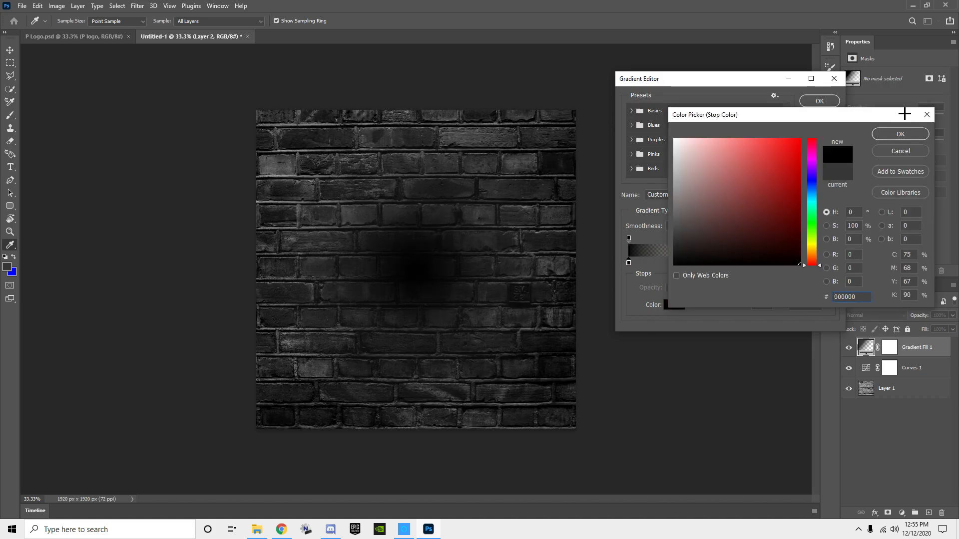
left_click(901, 134)
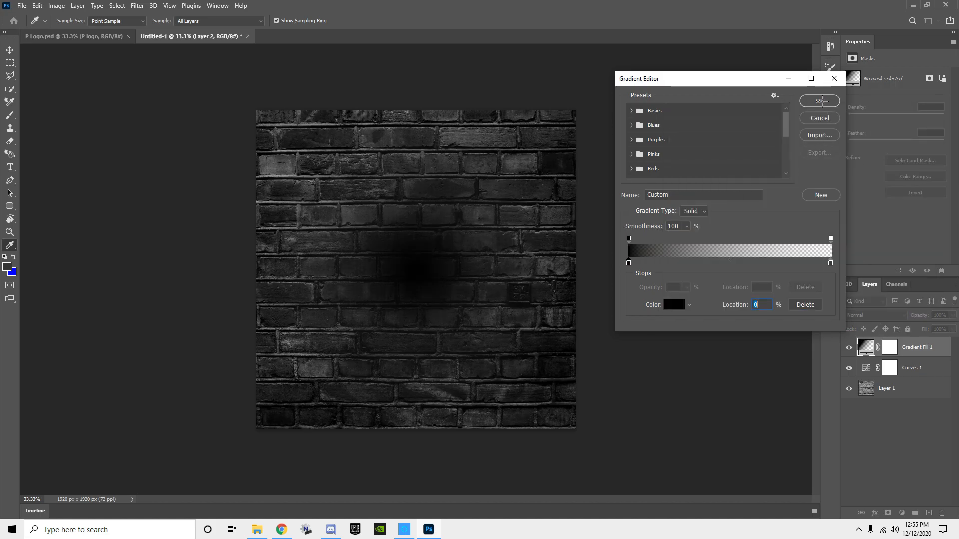
left_click(820, 101)
Step: Reverse the radial gradient and enlarge its scale so it forms a black vignette around the brick wall
left_click(719, 201)
left_click(719, 201)
left_click(720, 201)
left_click_drag(726, 164, 730, 171)
type("12")
left_click(819, 136)
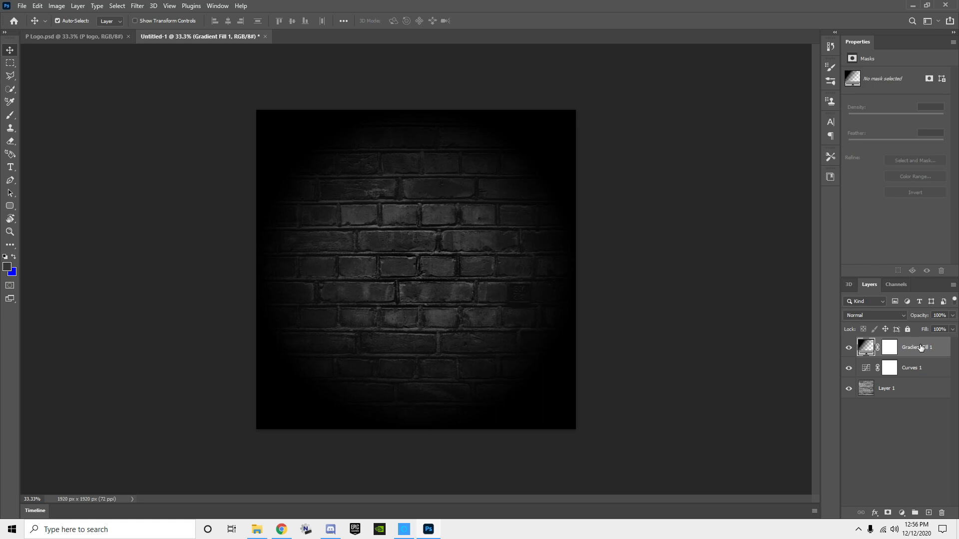
Step: Darken the brick wall further by lowering the curve point in Curves 1
left_click(913, 368)
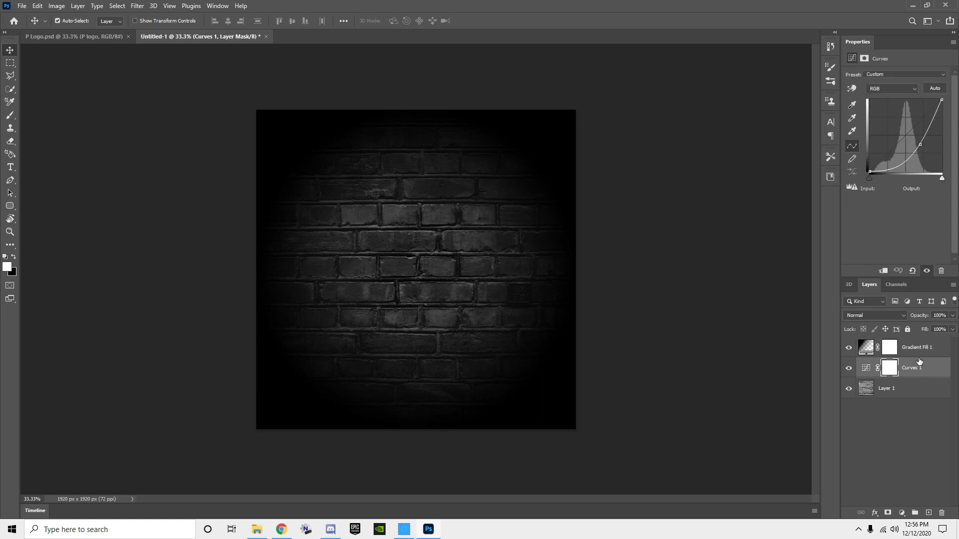
left_click_drag(921, 141, 922, 150)
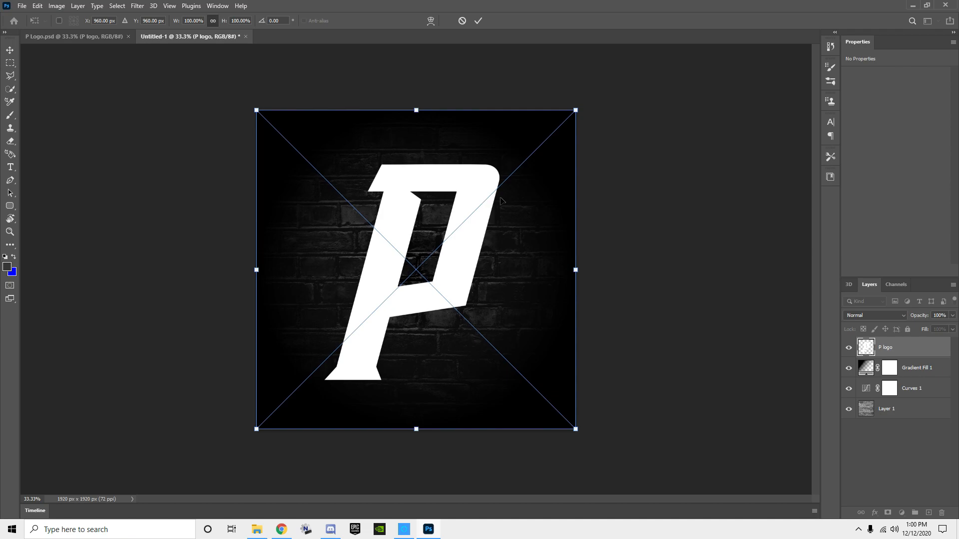
Step: Commit the placed P logo at full size over the brick wall and open its layer style settings
key("Return")
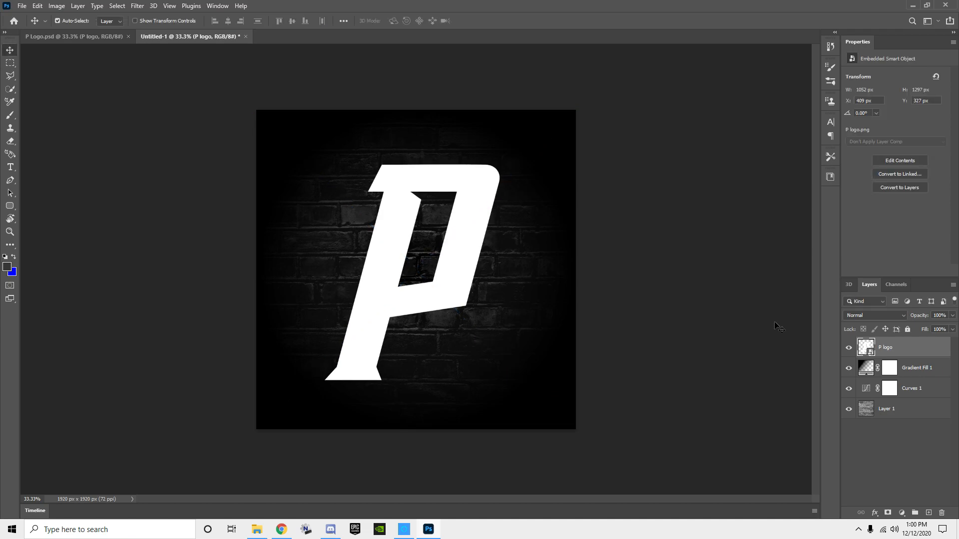
double_click(925, 351)
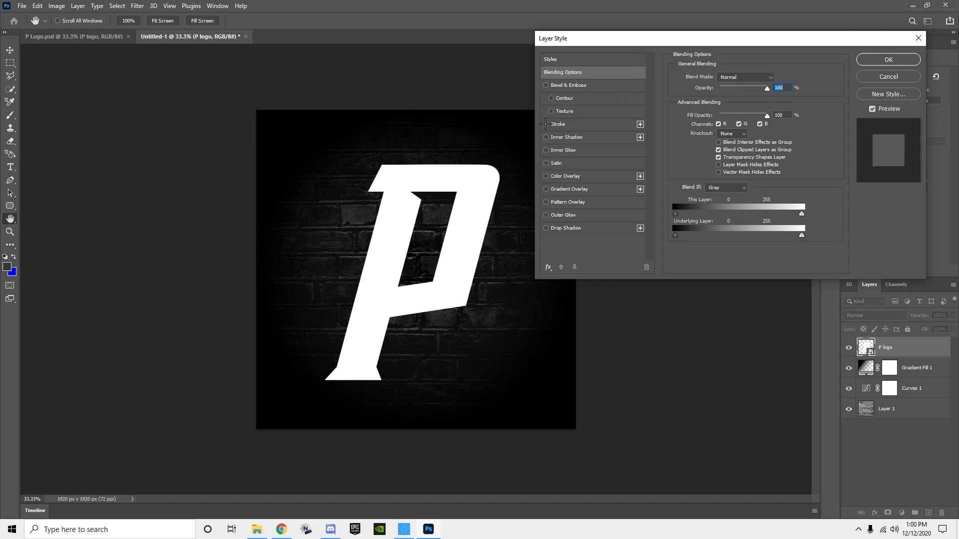
left_click(546, 215)
left_click(599, 218)
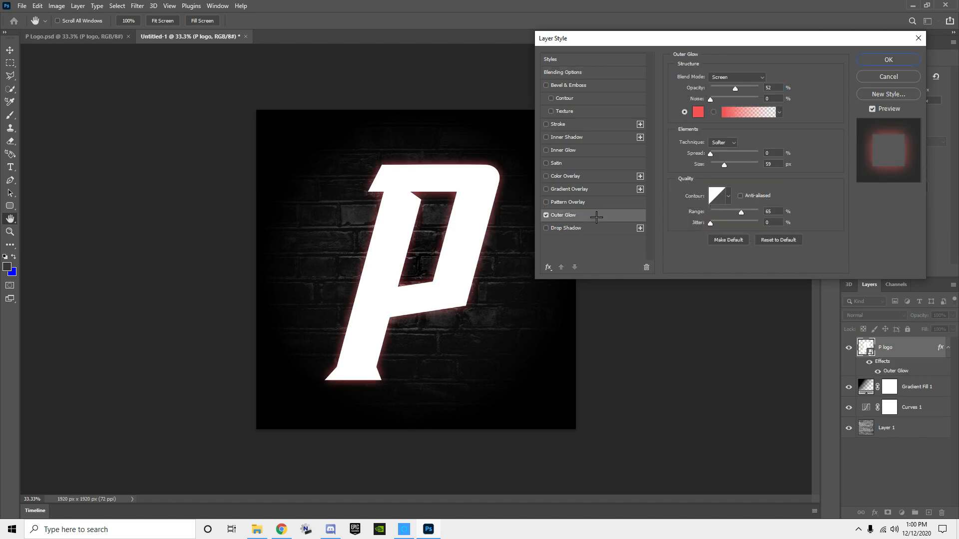
left_click(544, 215)
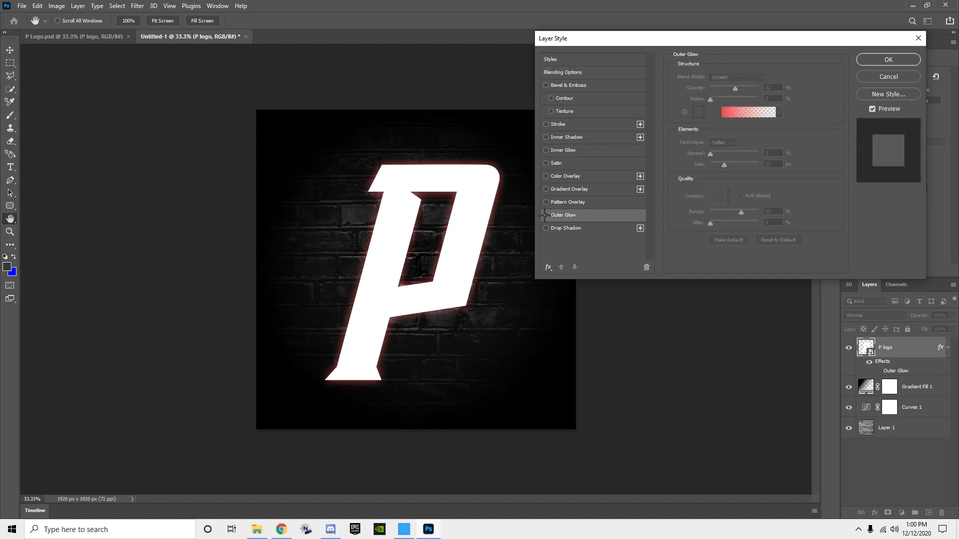
Step: Add an Inner Glow to the P logo with colour ff0000 and a size of 73 px
left_click(546, 150)
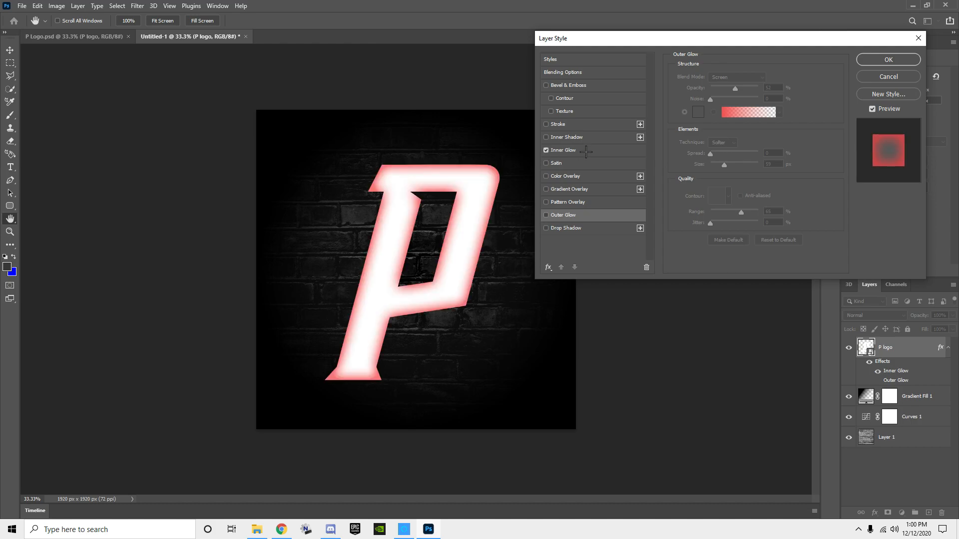
left_click(614, 150)
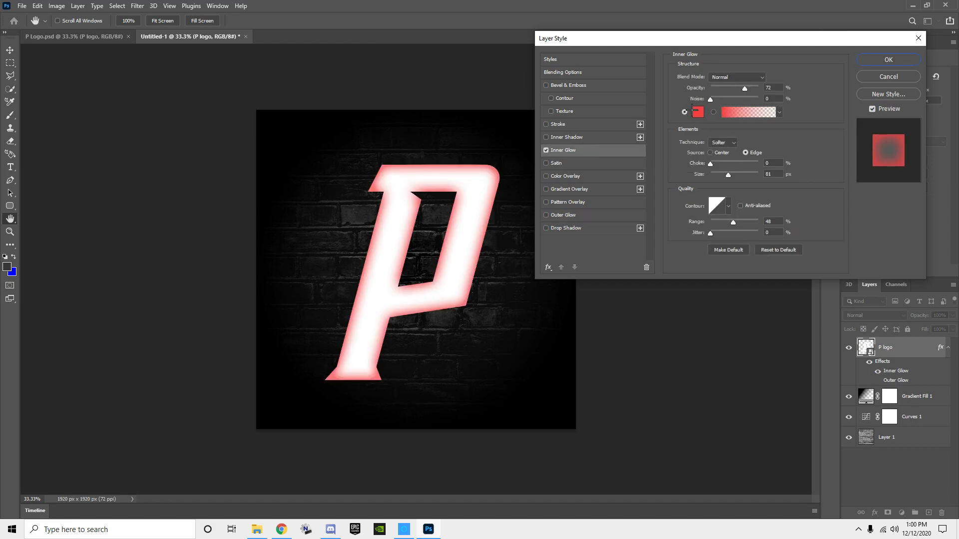
left_click(692, 110)
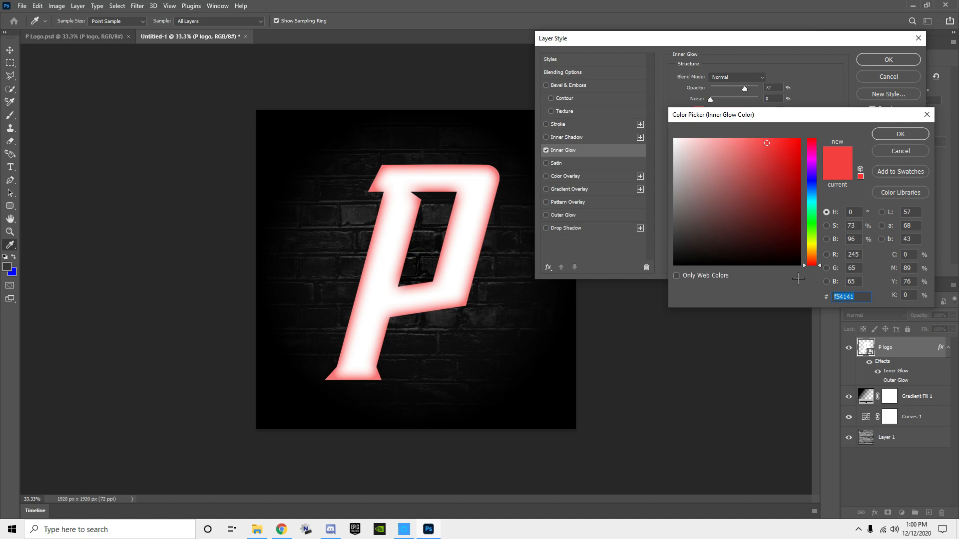
left_click_drag(796, 207, 801, 138)
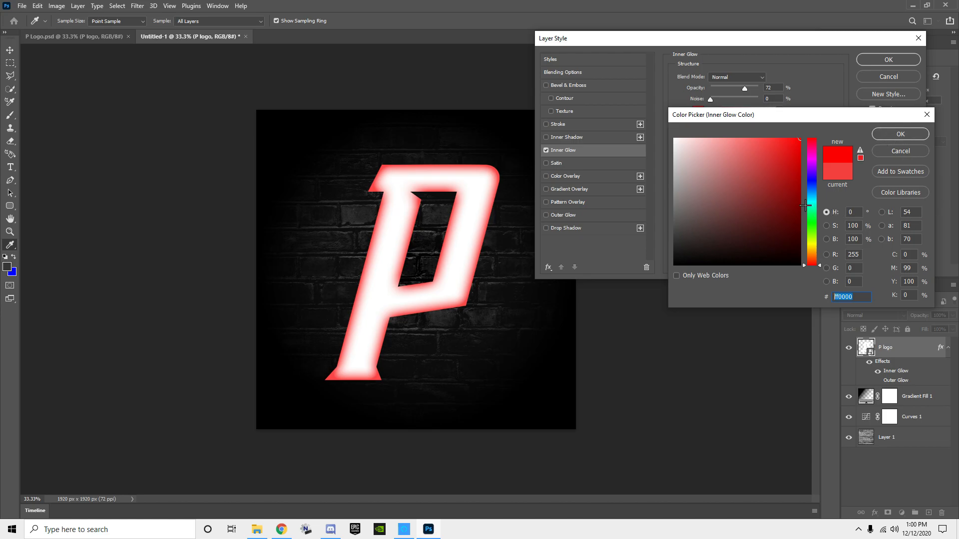
left_click(902, 135)
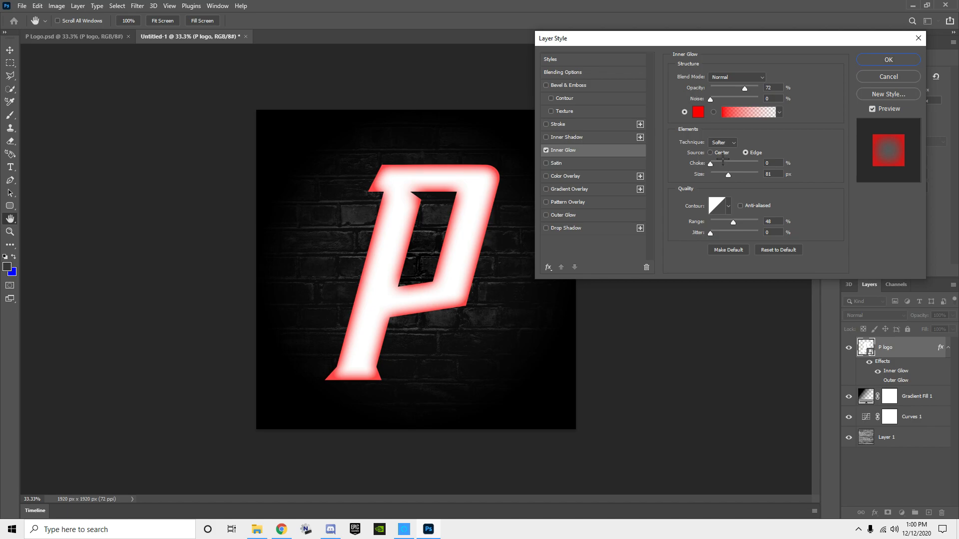
mouse_move(729, 174)
left_mouse_down()
mouse_move(744, 174)
mouse_move(727, 176)
left_mouse_up()
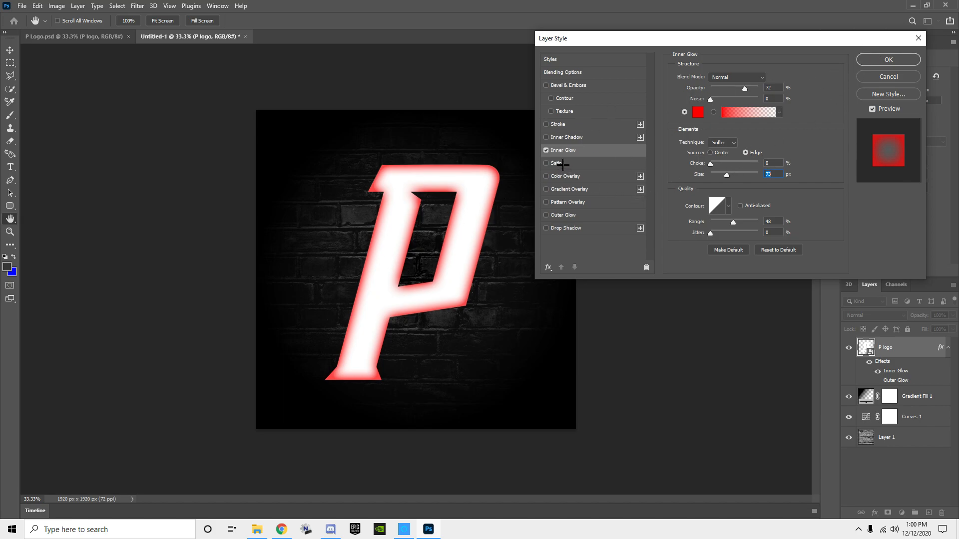
Step: Add an Outer Glow to the P logo with colour ff0000 and a size of 87 px
left_click(546, 214)
left_click(584, 215)
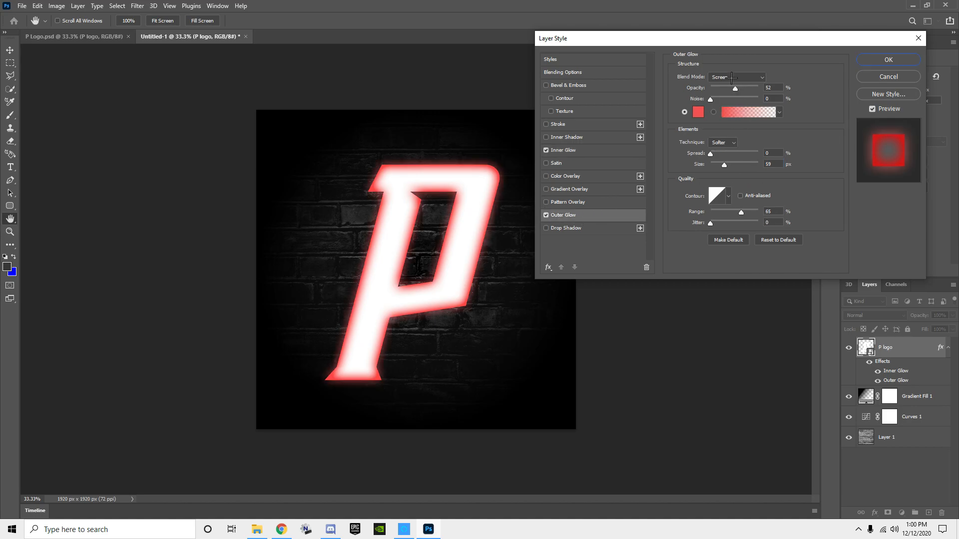
left_click(699, 113)
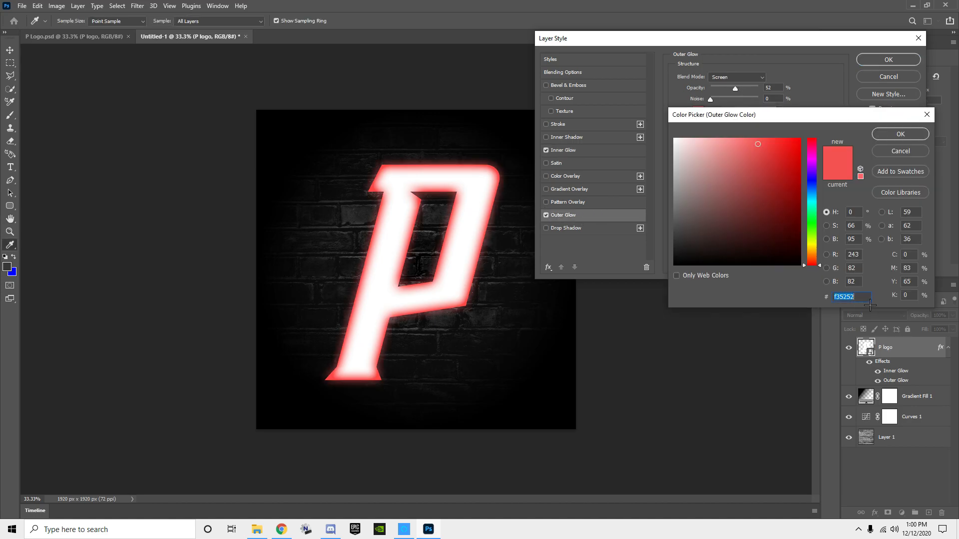
type("ff0000")
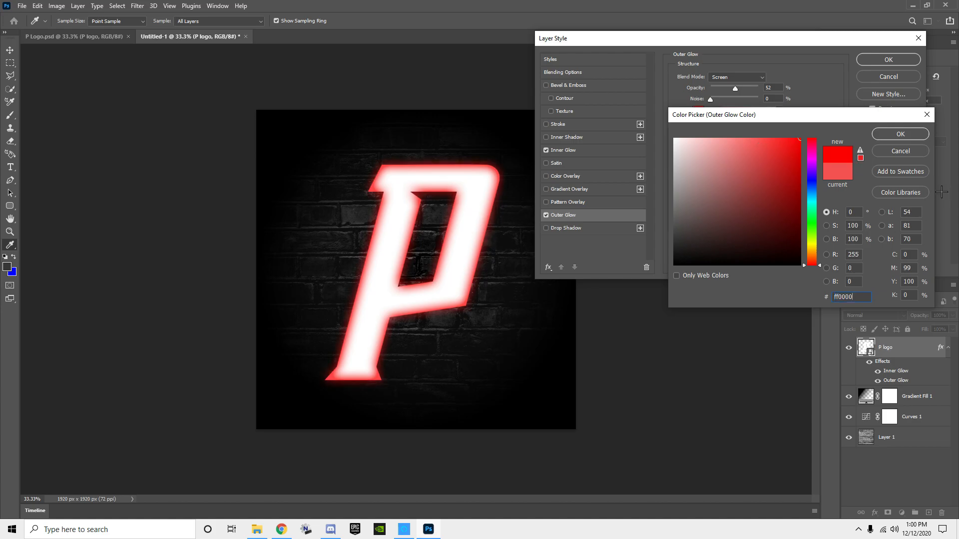
left_click(900, 134)
mouse_move(726, 165)
left_mouse_down()
mouse_move(745, 166)
mouse_move(729, 165)
left_mouse_up()
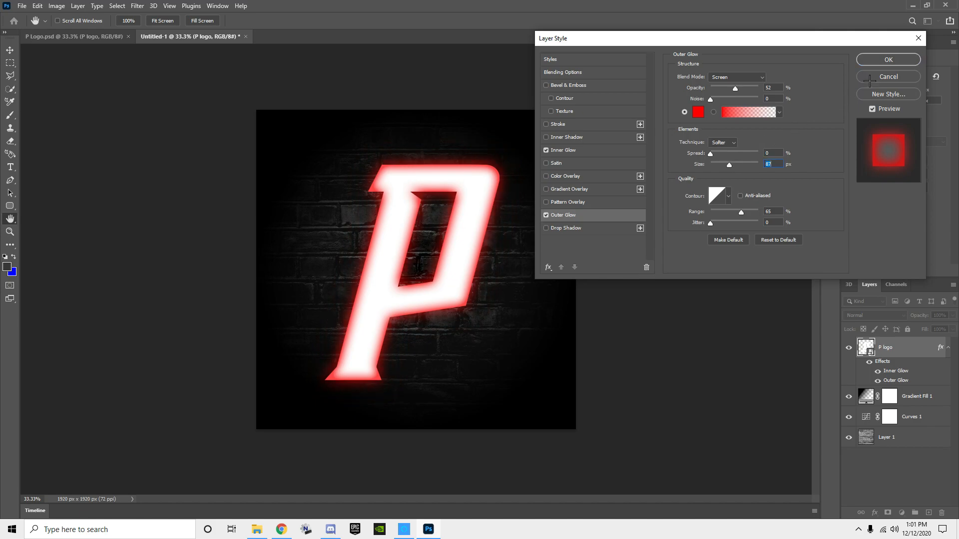
Step: Add a Drop Shadow to the P logo with distance 25 px, spread 39% and size 6 px, and apply the layer style
left_click(566, 228)
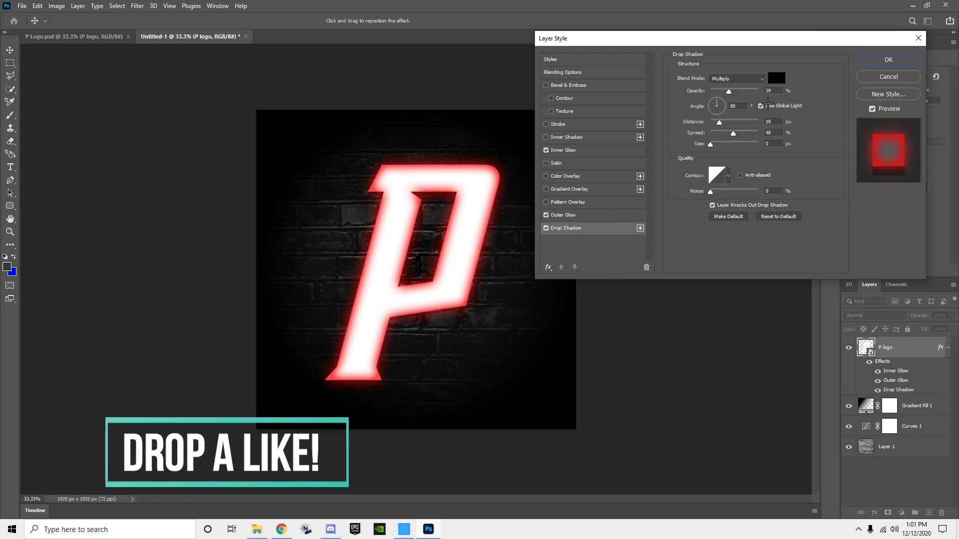
left_click_drag(710, 144, 724, 123)
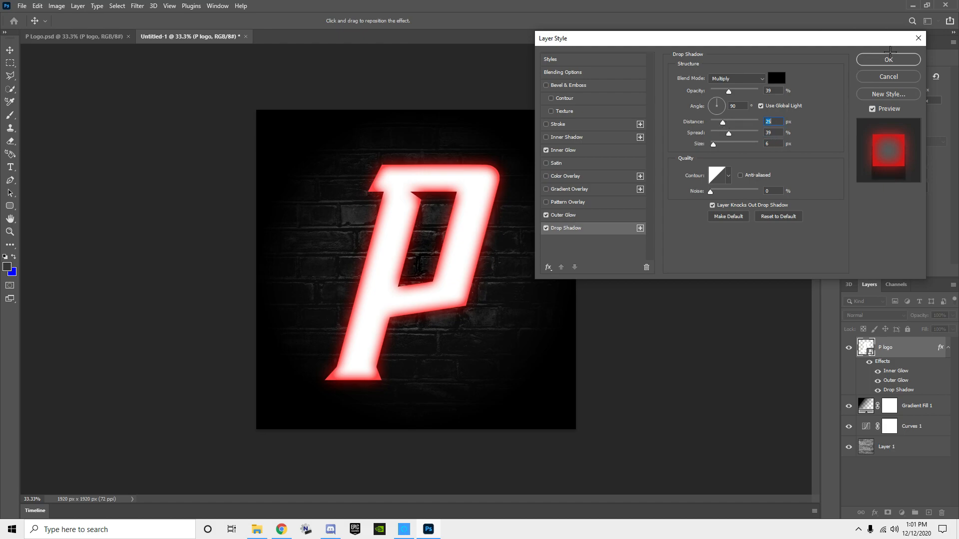
left_click(888, 59)
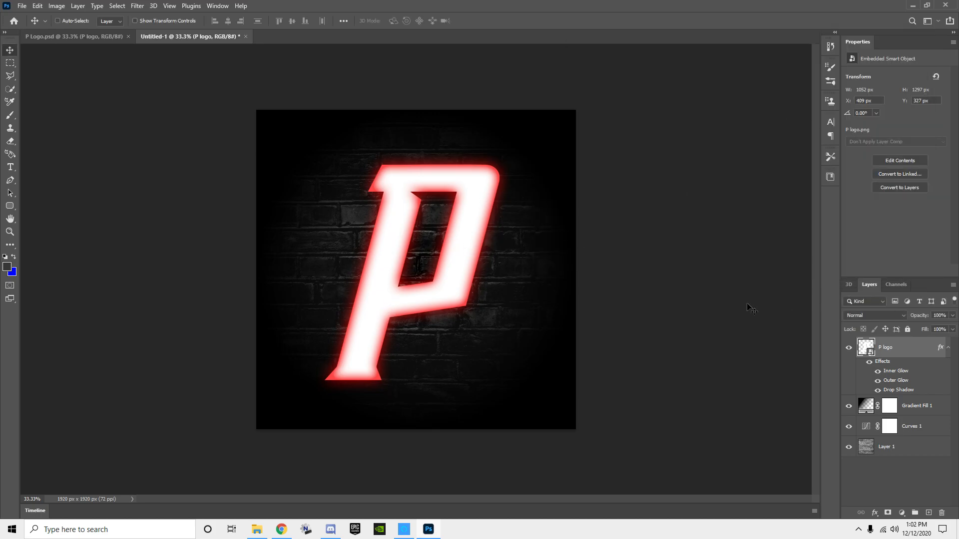
Step: Duplicate the P logo layer with its glow effects and convert the copy to a smart object
key("ctrl+j")
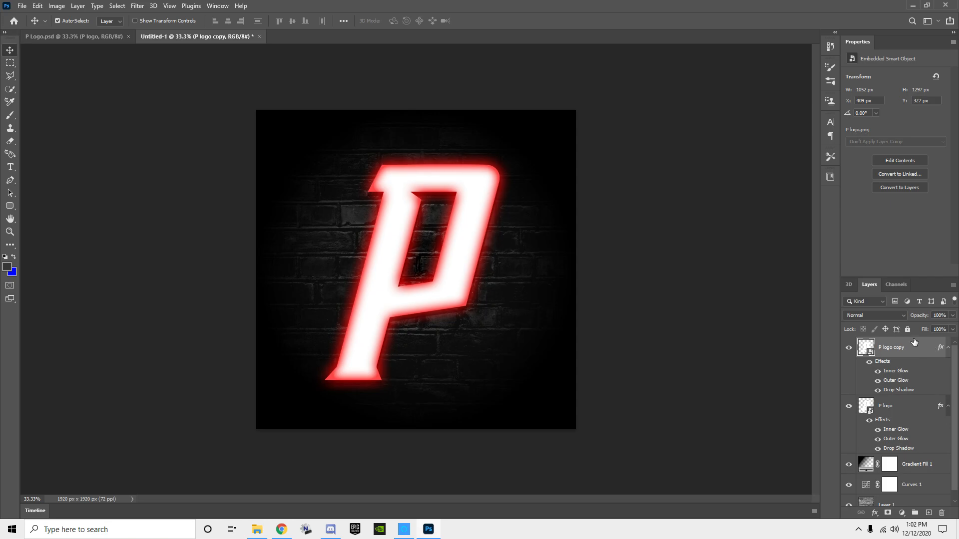
right_click(904, 351)
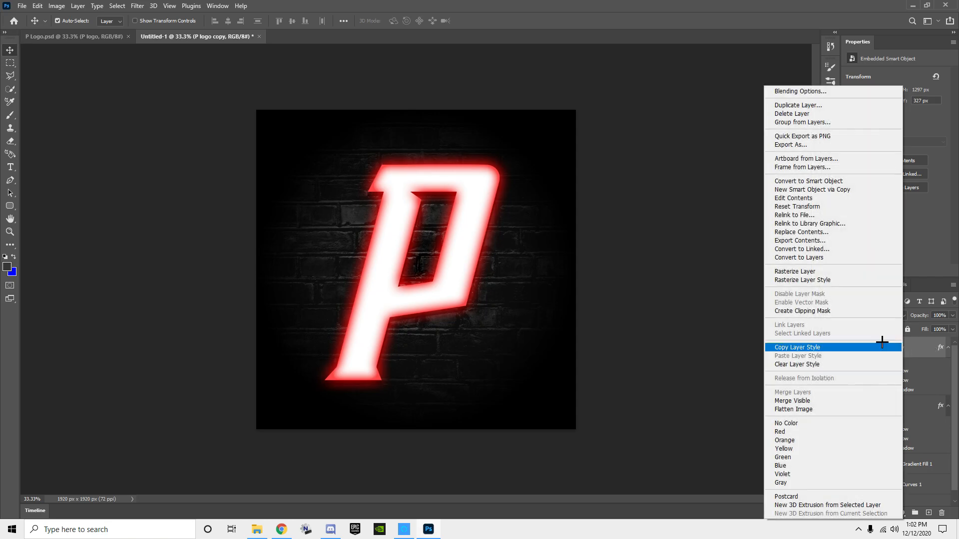
left_click(799, 347)
right_click(901, 349)
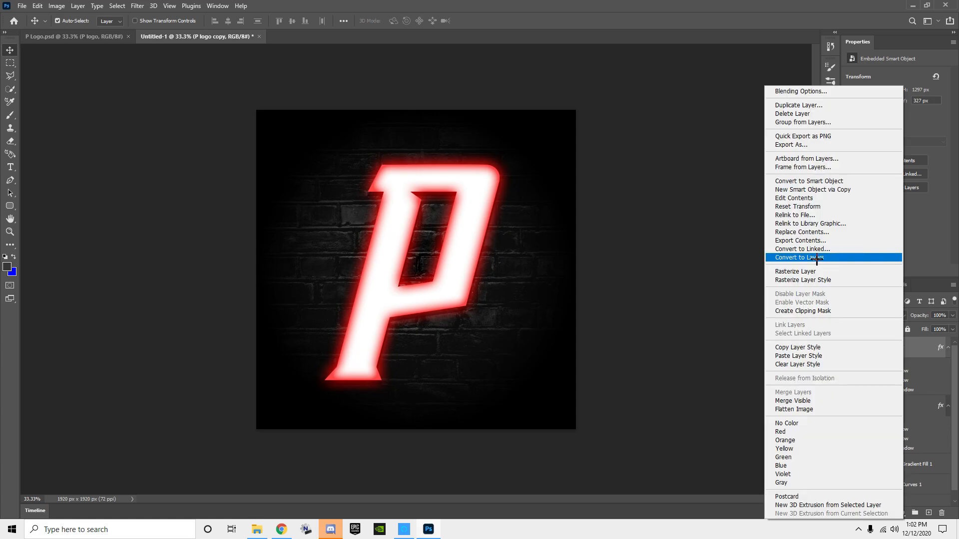
left_click(815, 180)
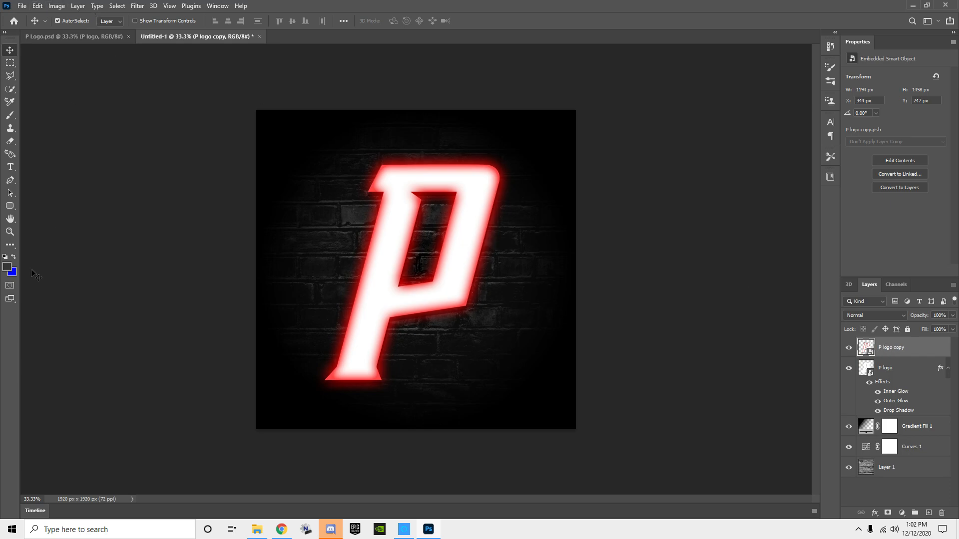
Step: Set the foreground colour to ff0000
left_click(7, 266)
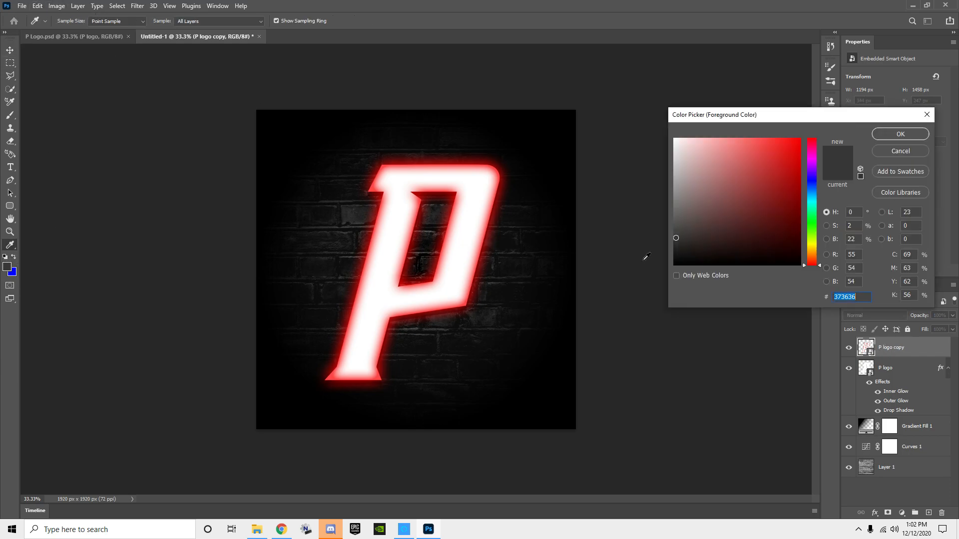
type("ff0000")
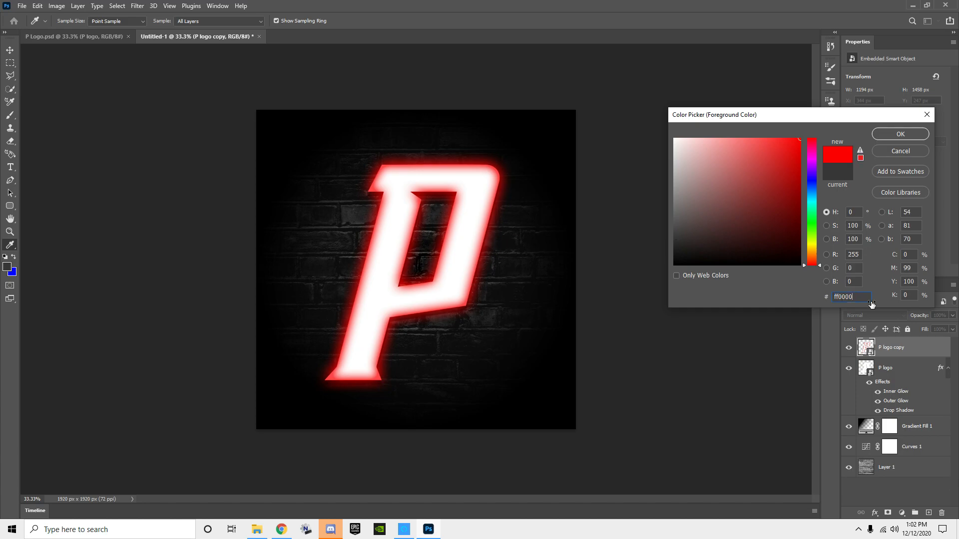
left_click(900, 133)
key("v")
Step: Apply a Gaussian Blur with a radius of 16.6 pixels to the P logo copy and move it below the P logo layer
left_click(136, 3)
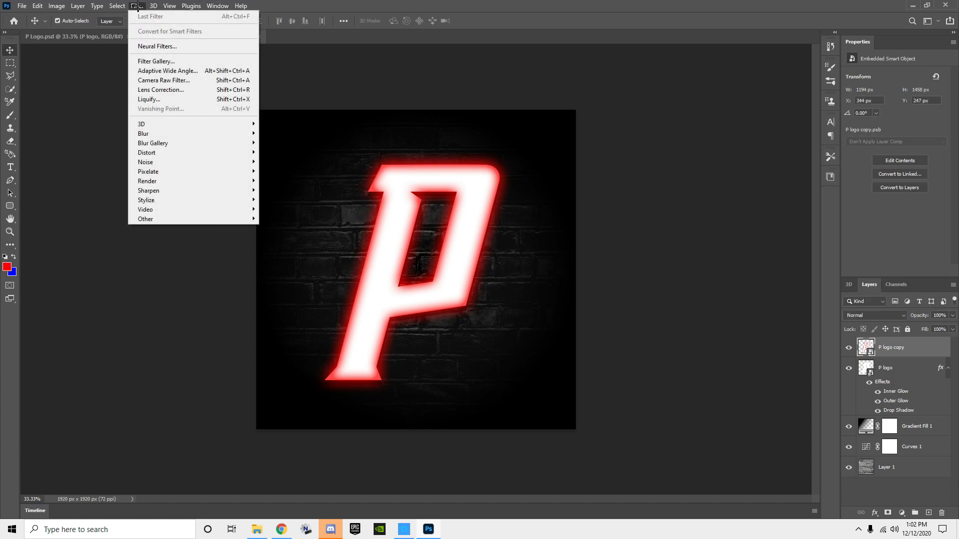
mouse_move(251, 134)
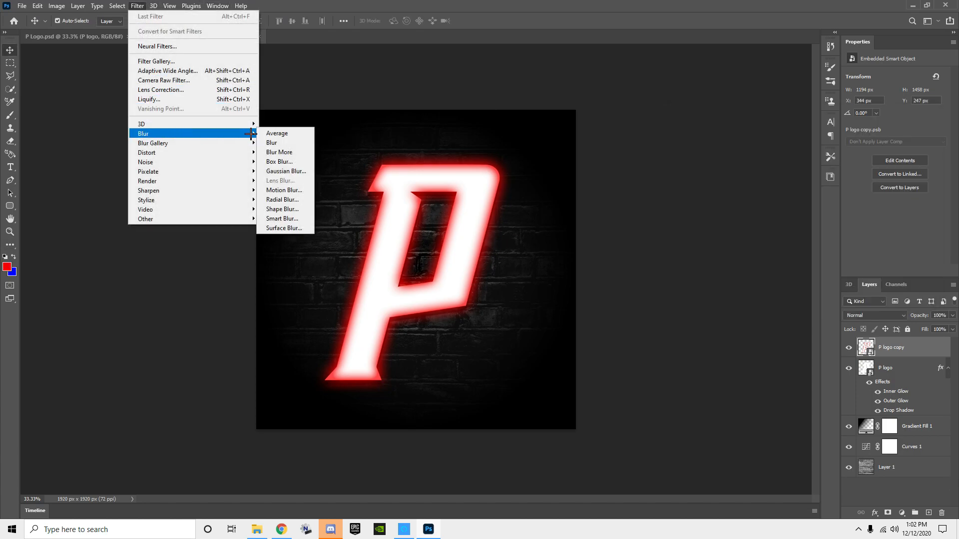
left_click(286, 171)
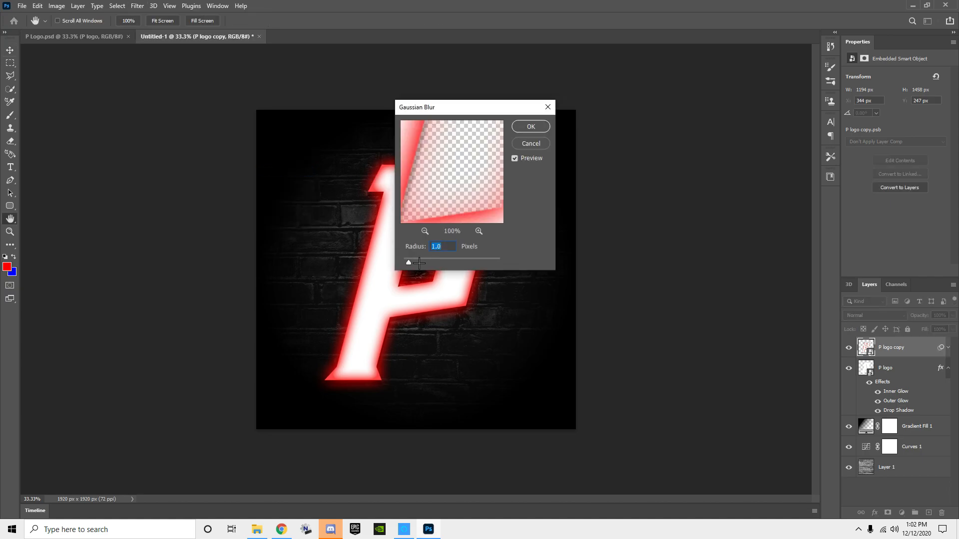
mouse_move(428, 263)
left_mouse_down()
mouse_move(462, 264)
mouse_move(424, 262)
mouse_move(444, 260)
left_mouse_up()
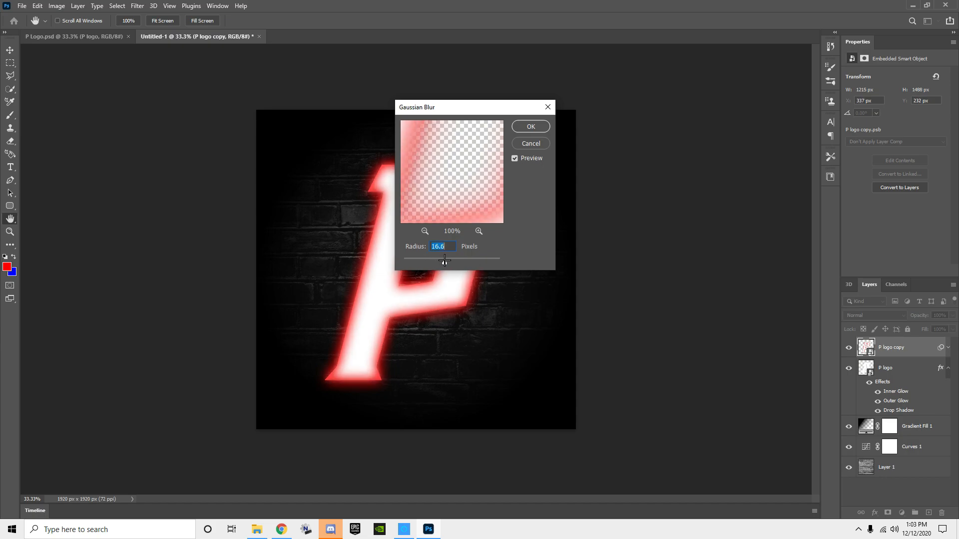
left_click(531, 127)
left_click_drag(896, 357, 895, 447)
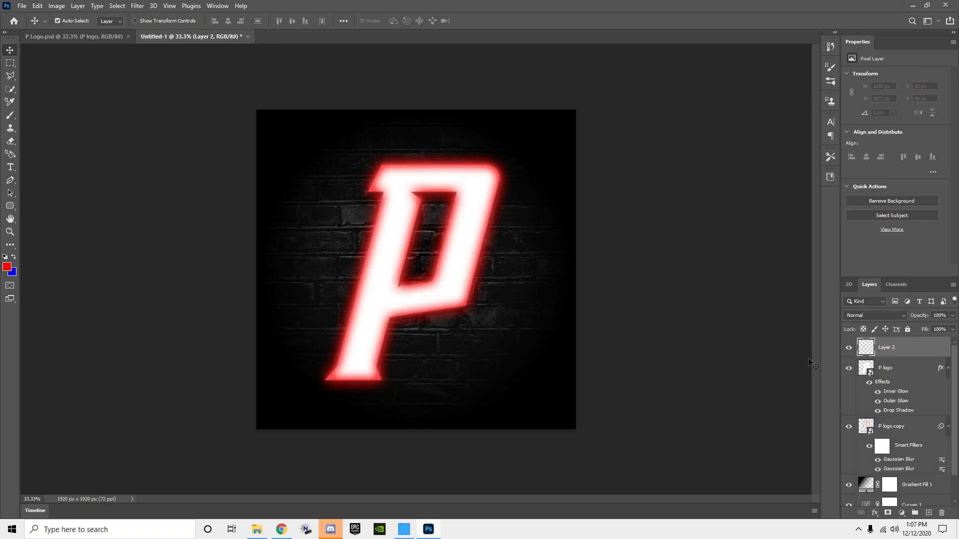
Step: Merge the P logo and P logo copy layers into one layer
left_click(897, 370)
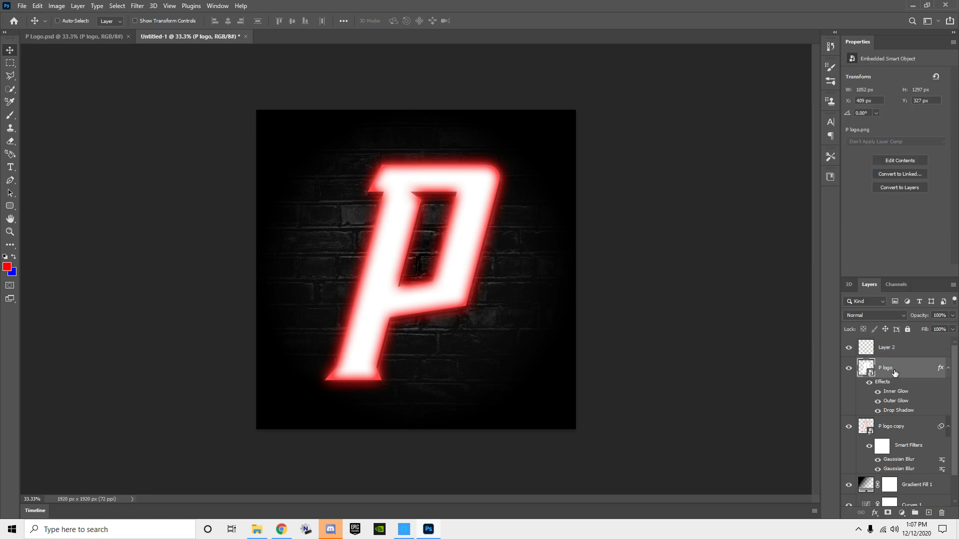
scroll(894, 380, "down", 2)
left_click(893, 397, "shift")
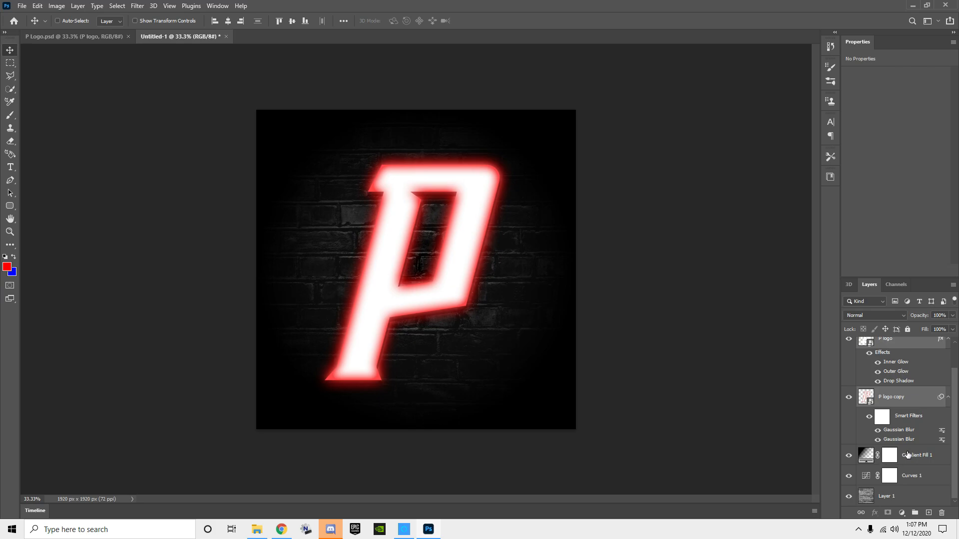
left_click(908, 455, "shift")
left_click(915, 476, "shift")
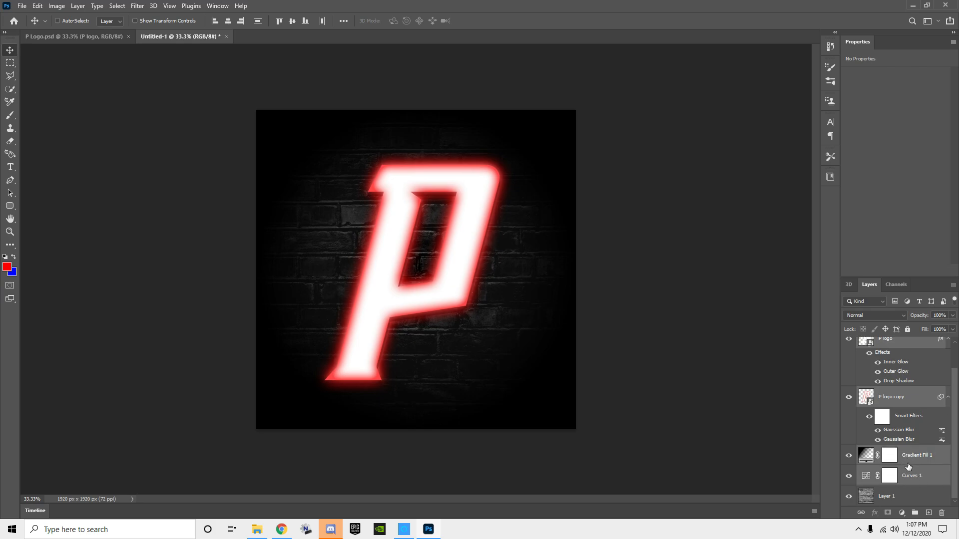
scroll(894, 394, "up", 2)
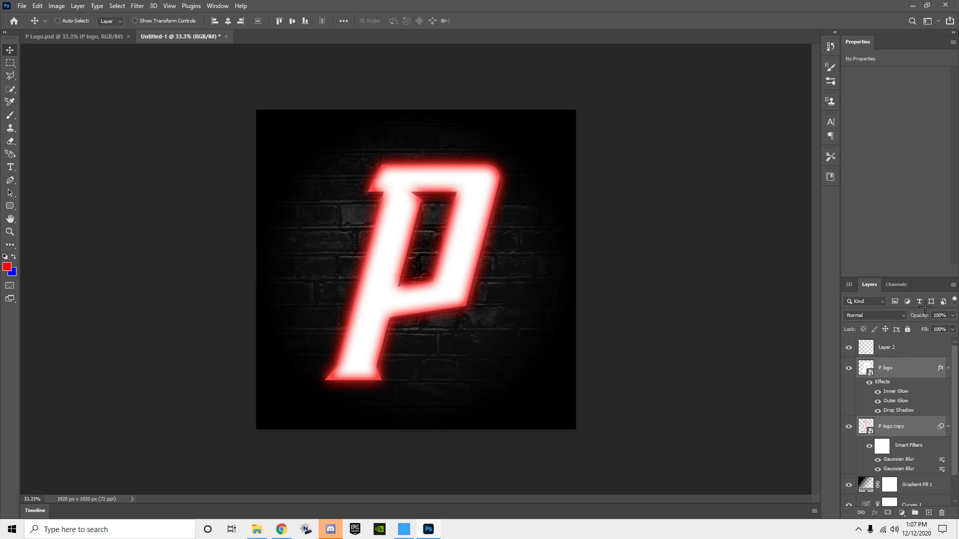
right_click(898, 401)
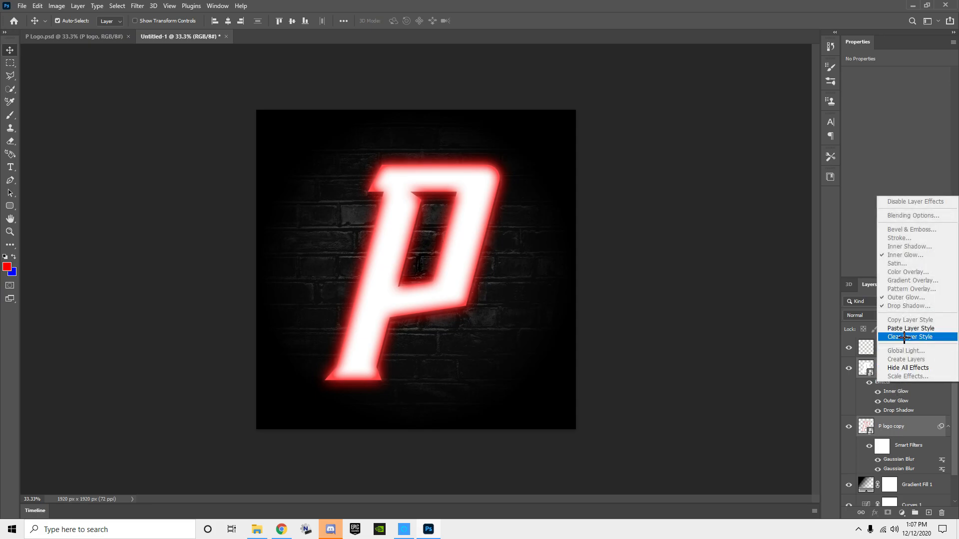
left_click(871, 425)
right_click(871, 424)
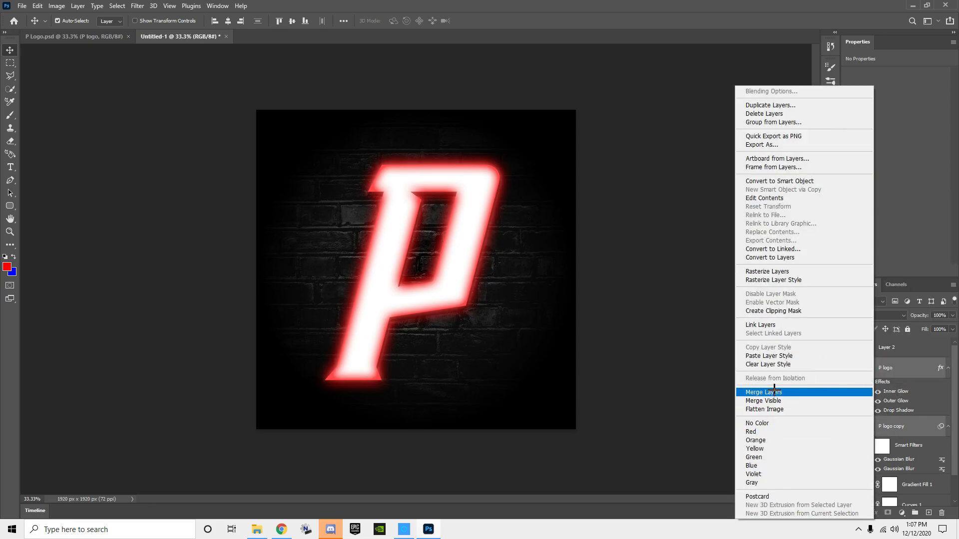
left_click(775, 389)
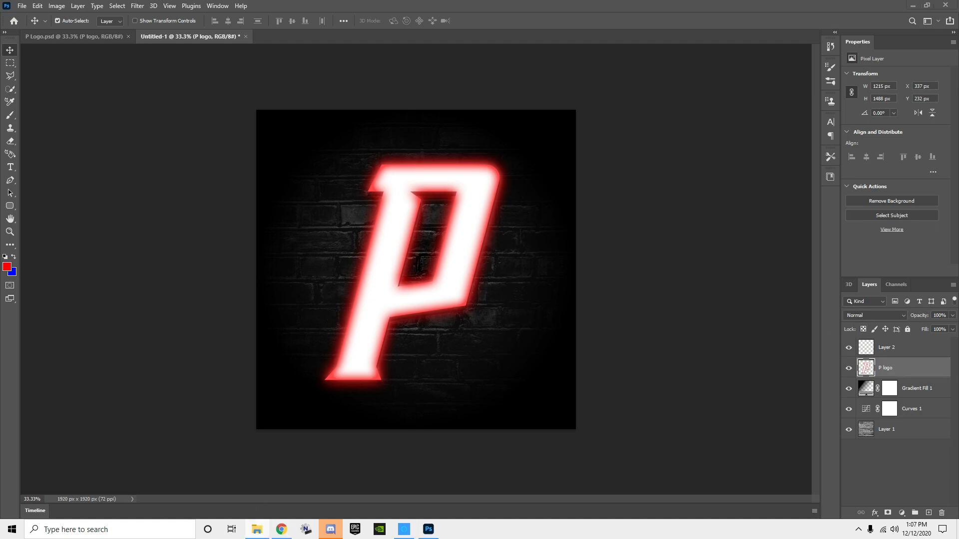
Step: Place the plain white P logo above the merged glow logo and hide the merged logo, Gradient Fill 1, Curves 1 and Layer 1
key("ctrl+alt+t")
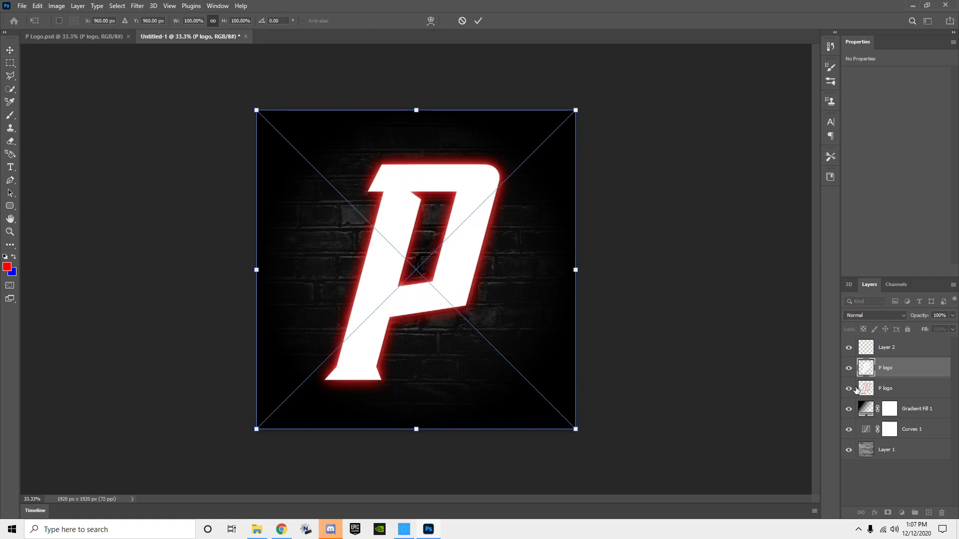
left_click_drag(849, 390, 841, 487)
left_click_drag(849, 408, 847, 445)
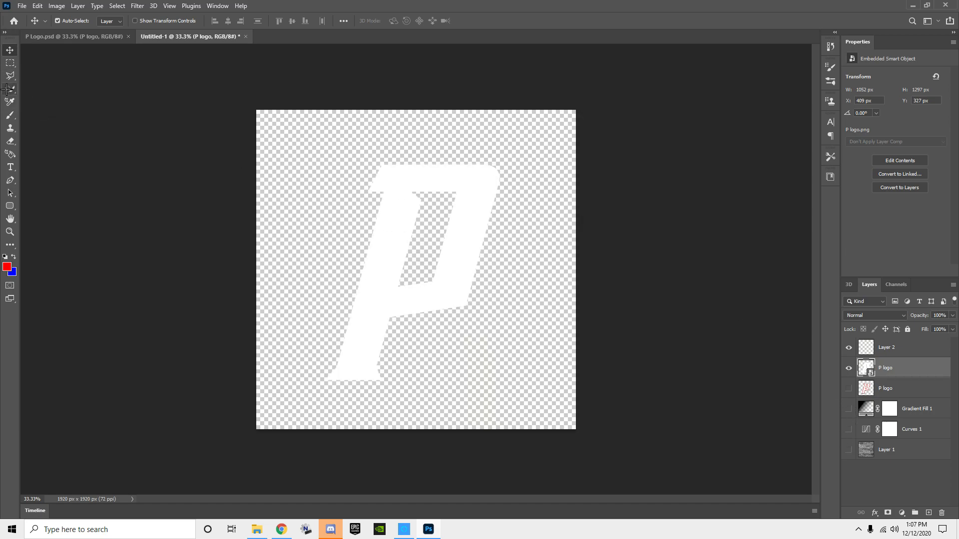
Step: Outline the slanted stem of the white P, from its flared foot up to the crossbar, with a closed Polygonal Lasso selection
left_click(10, 89)
left_click(10, 76)
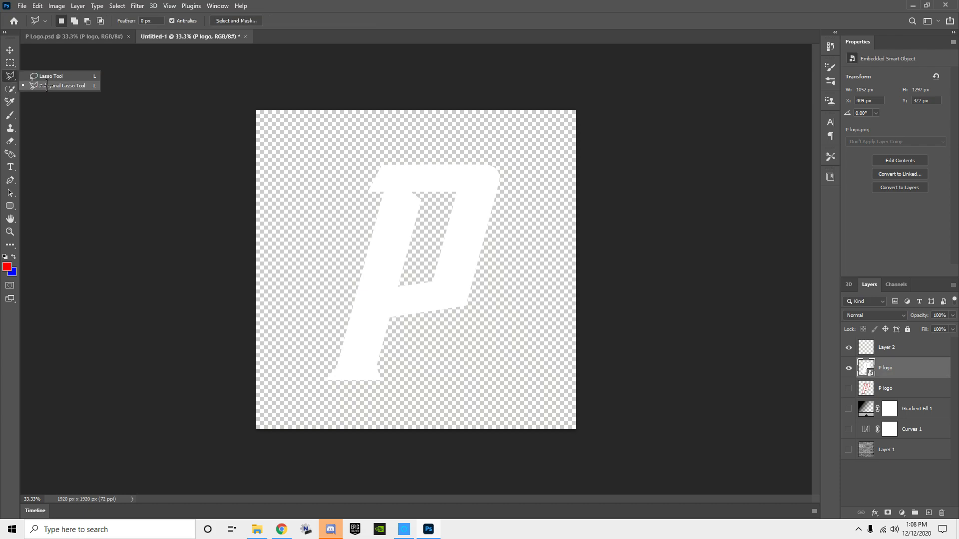
scroll(336, 387, "up", 8)
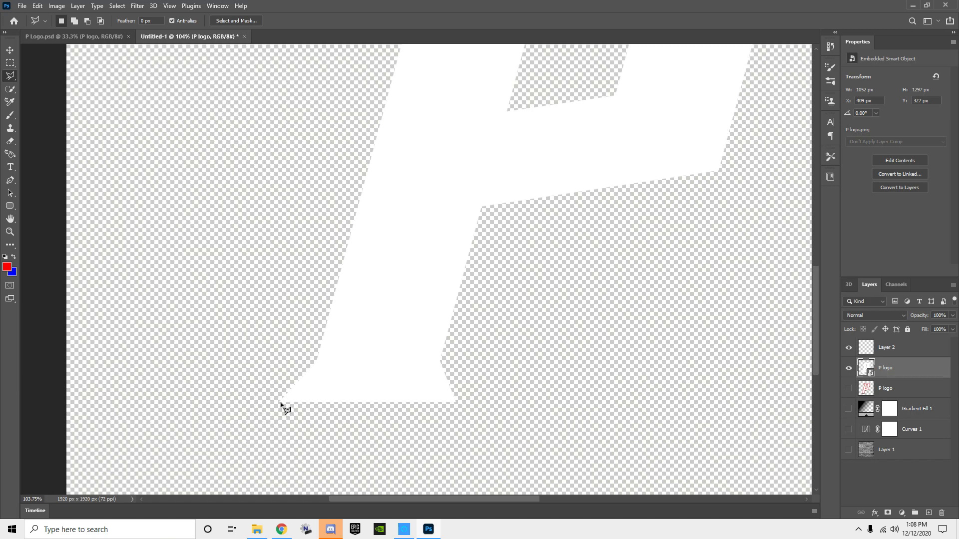
left_click(280, 403)
left_click(454, 402)
left_click(442, 362)
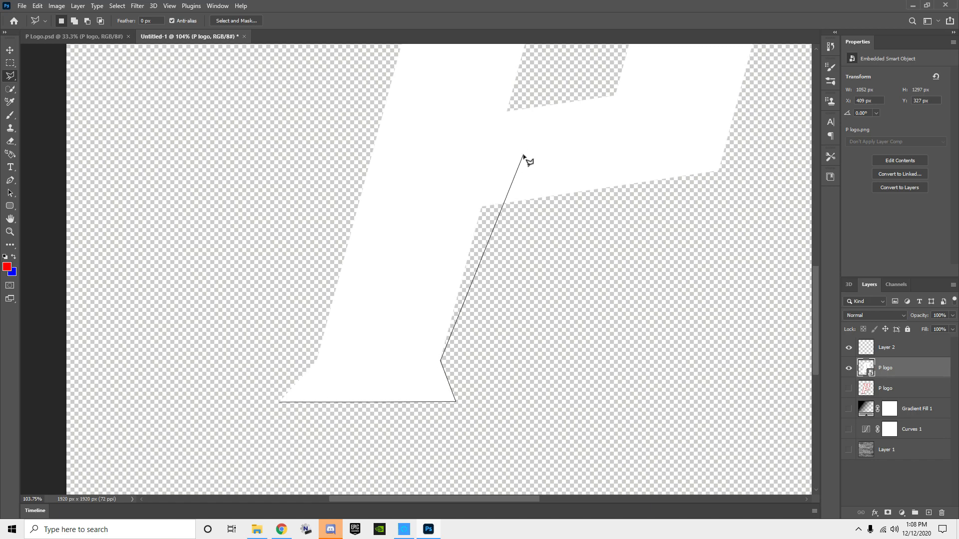
scroll(438, 179, "down", 3)
scroll(439, 179, "up", 2)
left_click(421, 108)
left_click(399, 89)
left_click(342, 88)
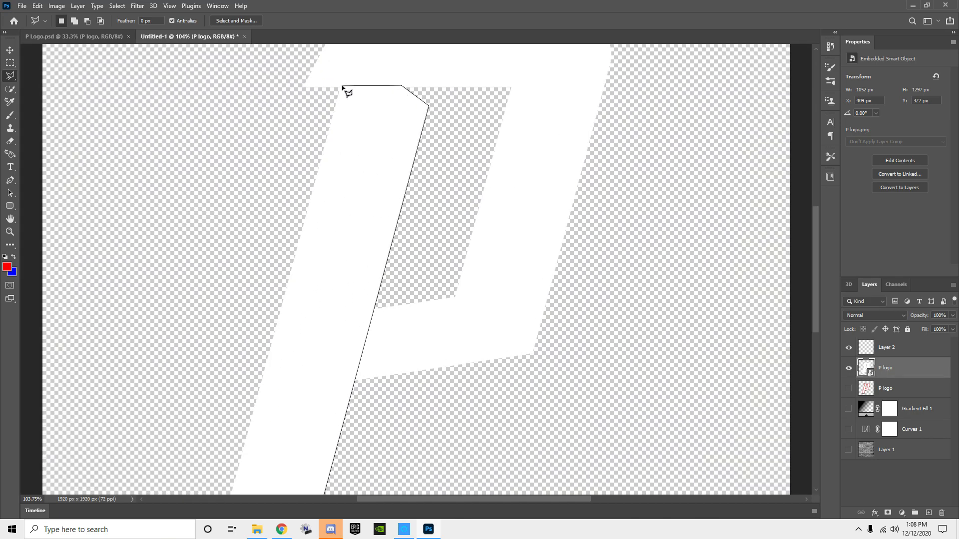
scroll(347, 90, "down", 3)
scroll(322, 413, "up", 5)
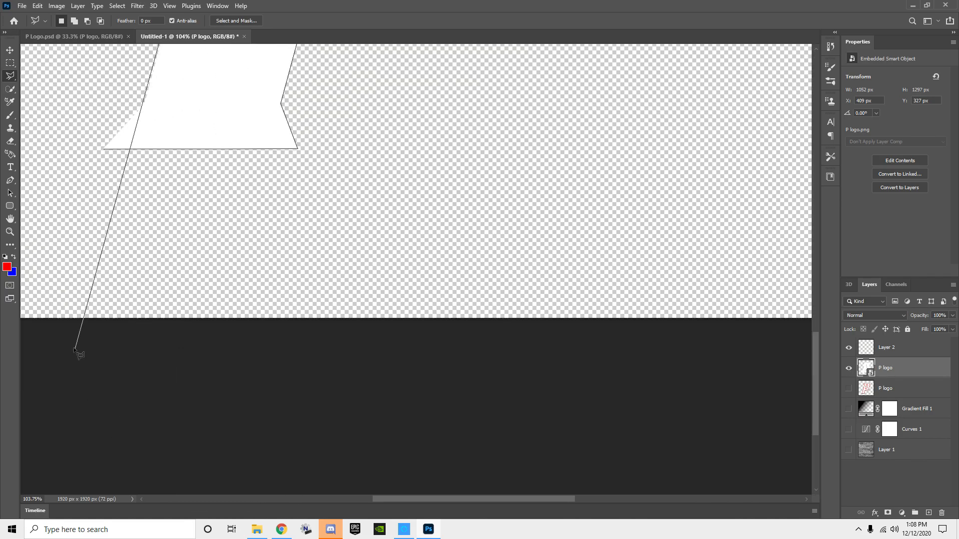
left_click(146, 102)
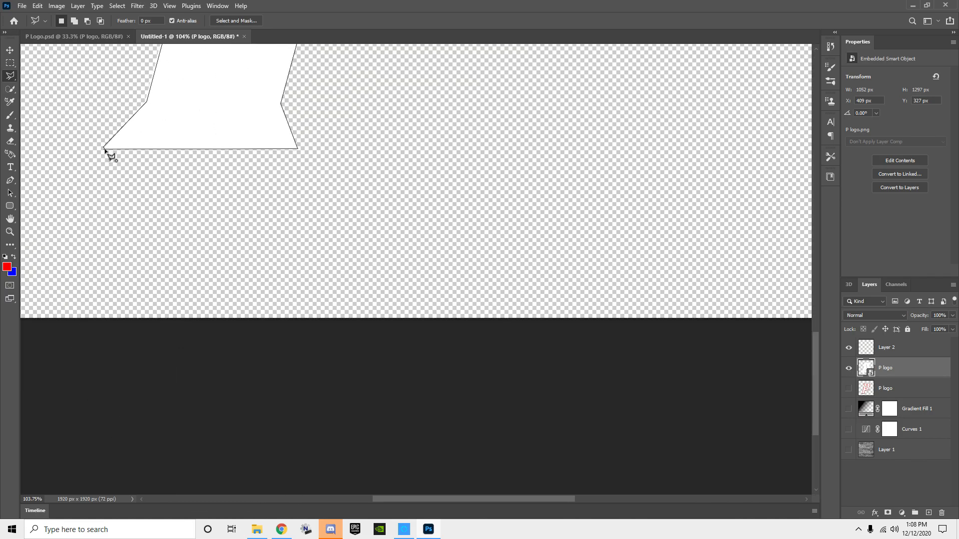
left_click(104, 149)
scroll(340, 160, "down", 3)
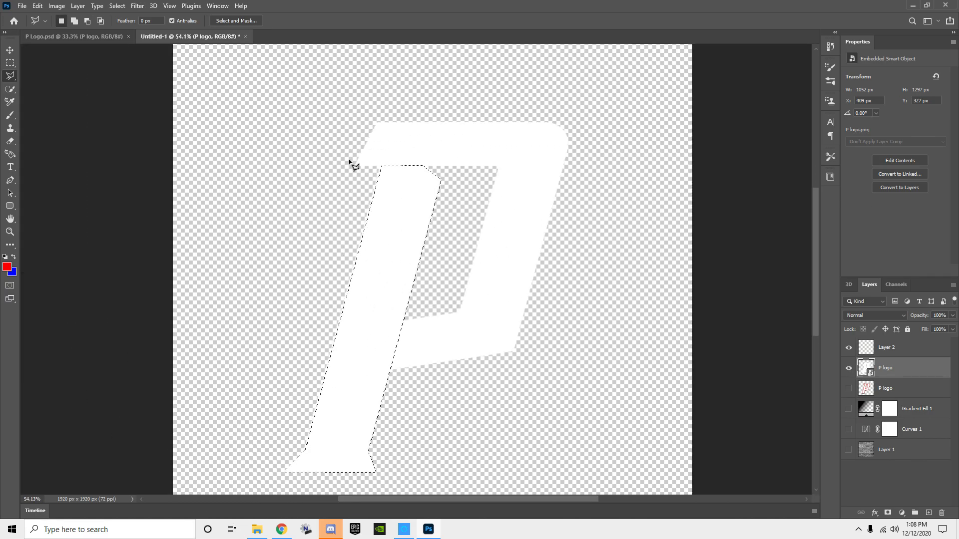
Step: Stroke the stem selection on Layer 2 with a 7 px red line placed inside the selection edge
left_click(921, 353)
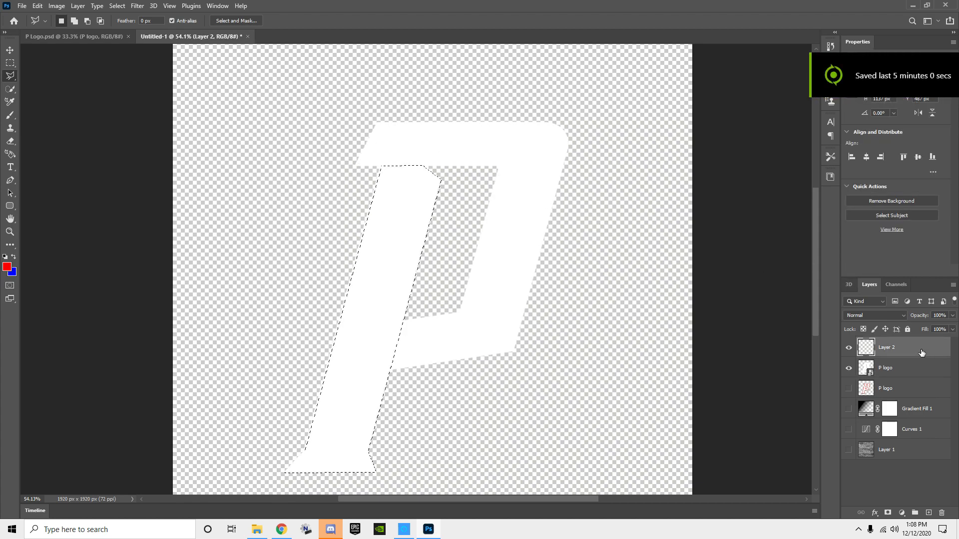
left_click(10, 62)
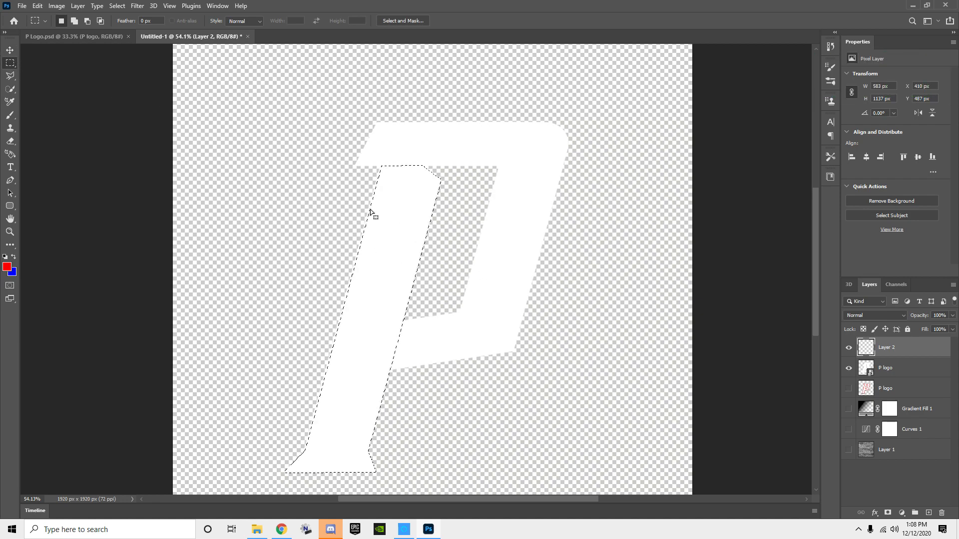
right_click(386, 309)
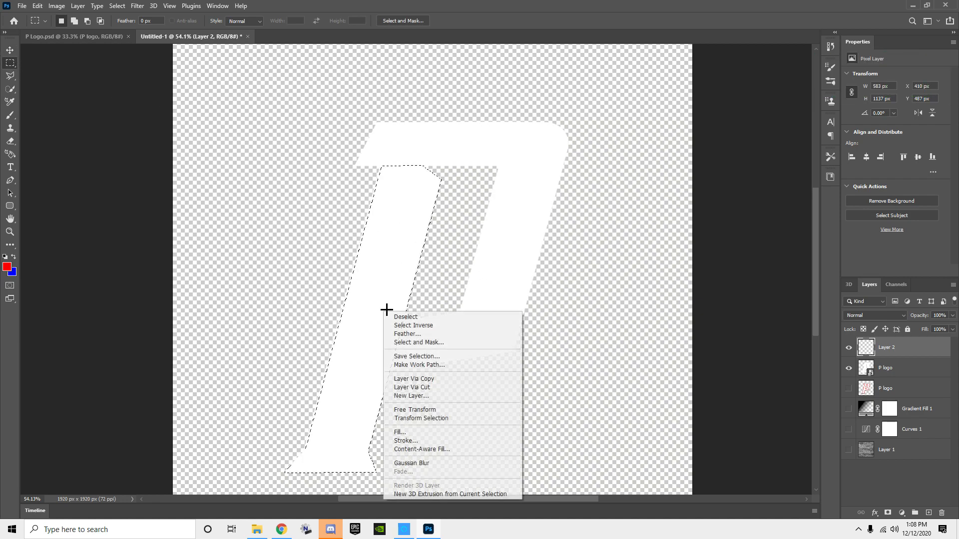
left_click(406, 440)
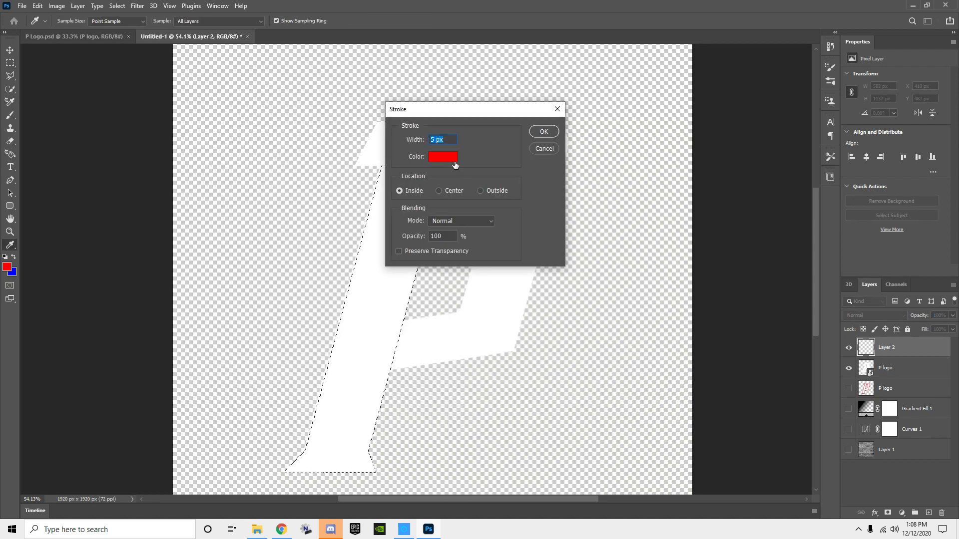
type("7")
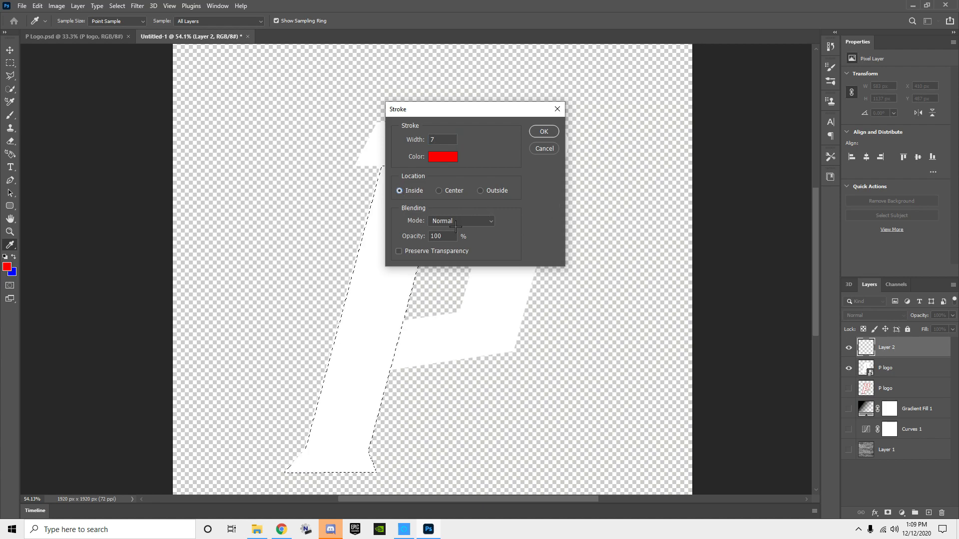
left_click(544, 132)
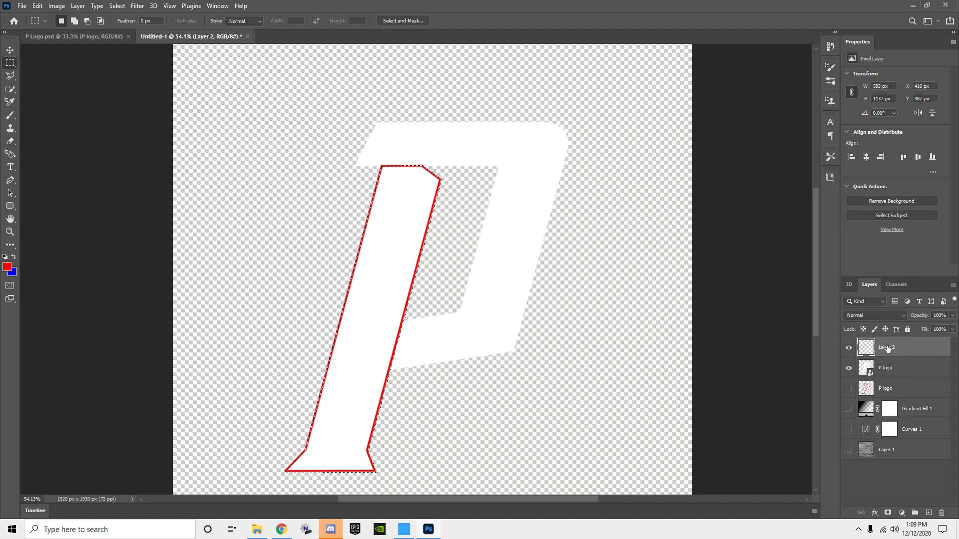
key("v")
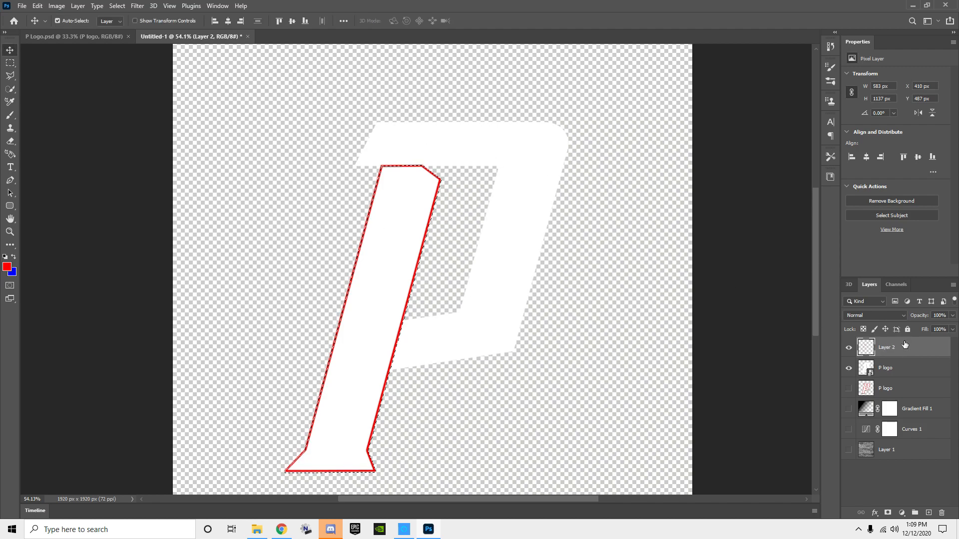
Step: Copy the red stem outline to a new layer above Layer 2 and apply a Gaussian Blur with a 10 pixel radius to the copy
key("ctrl+d")
key("ctrl+shift+alt+n")
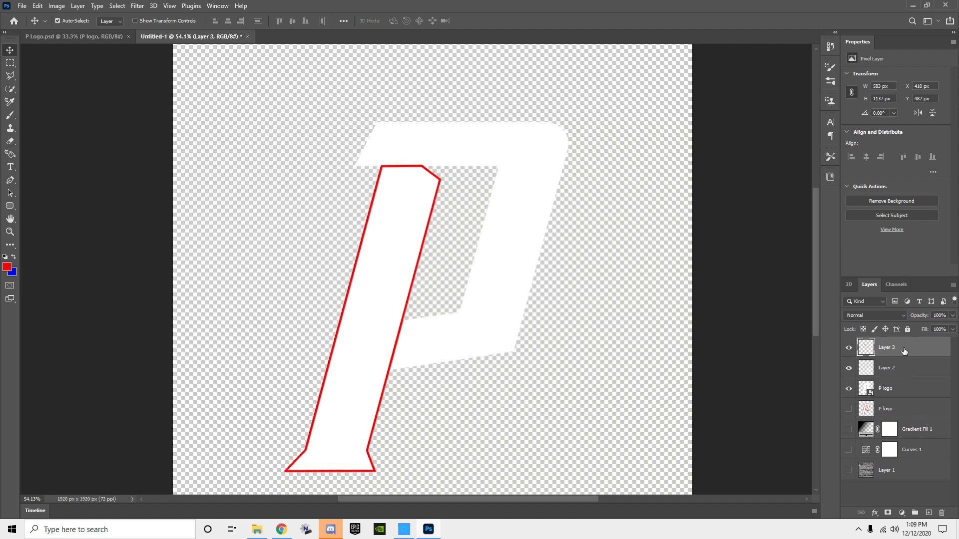
left_click(885, 372)
left_click(903, 349)
left_click(137, 5)
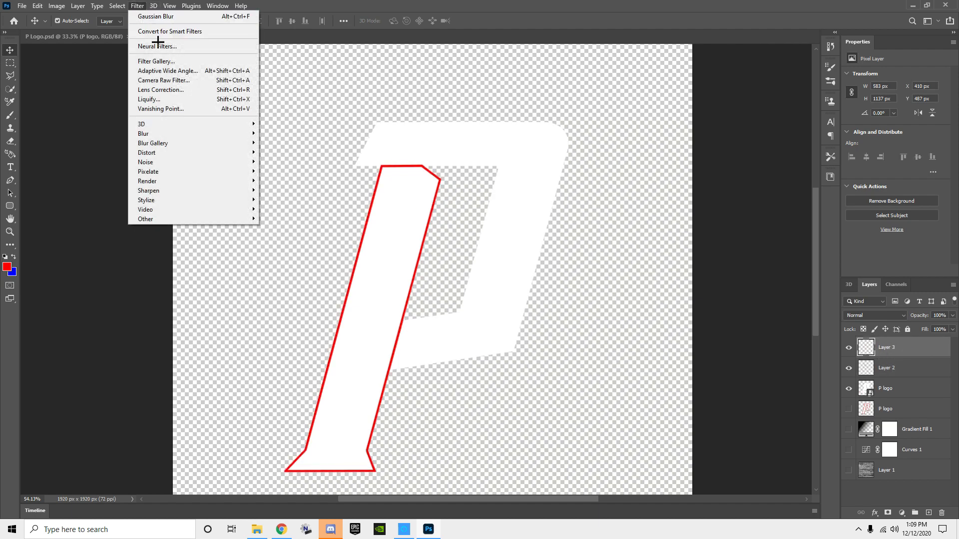
mouse_move(160, 134)
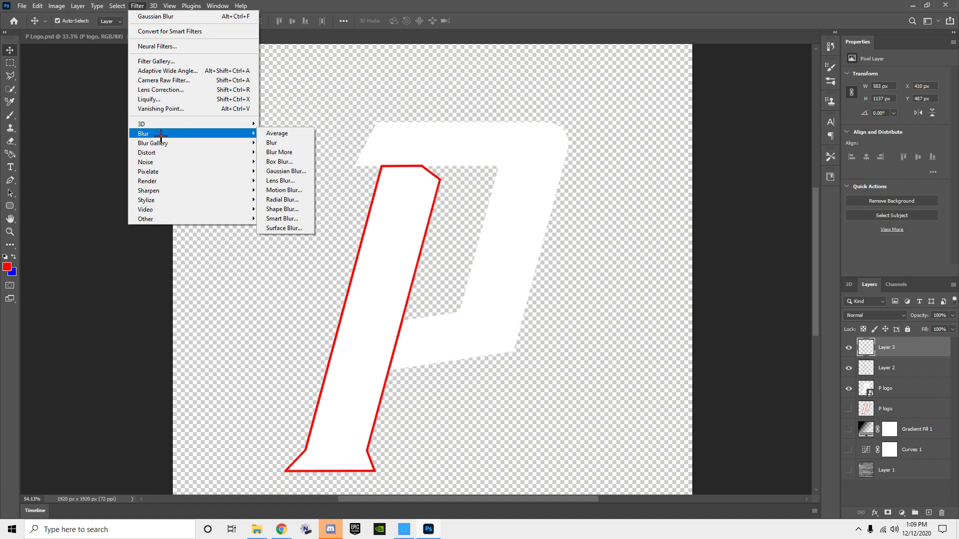
left_click(298, 171)
type("10")
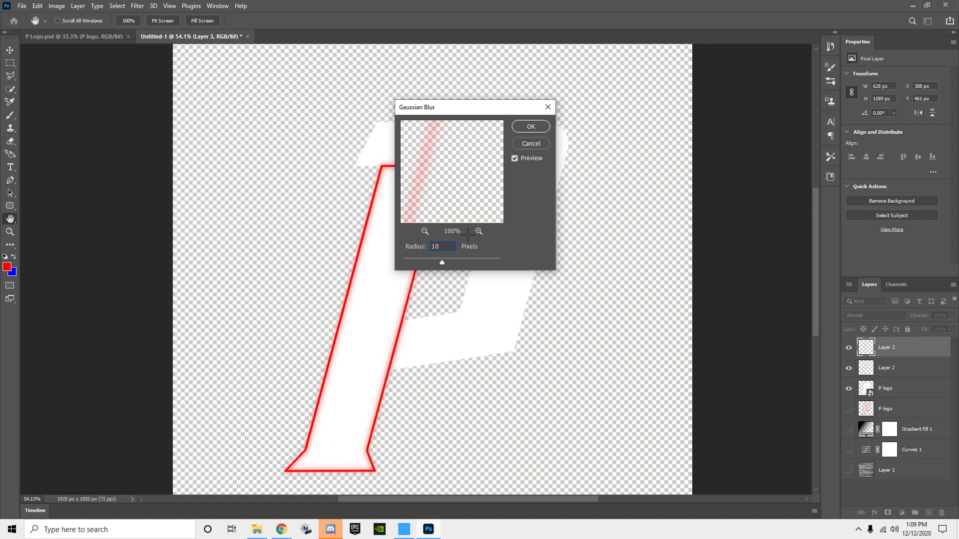
left_click(527, 127)
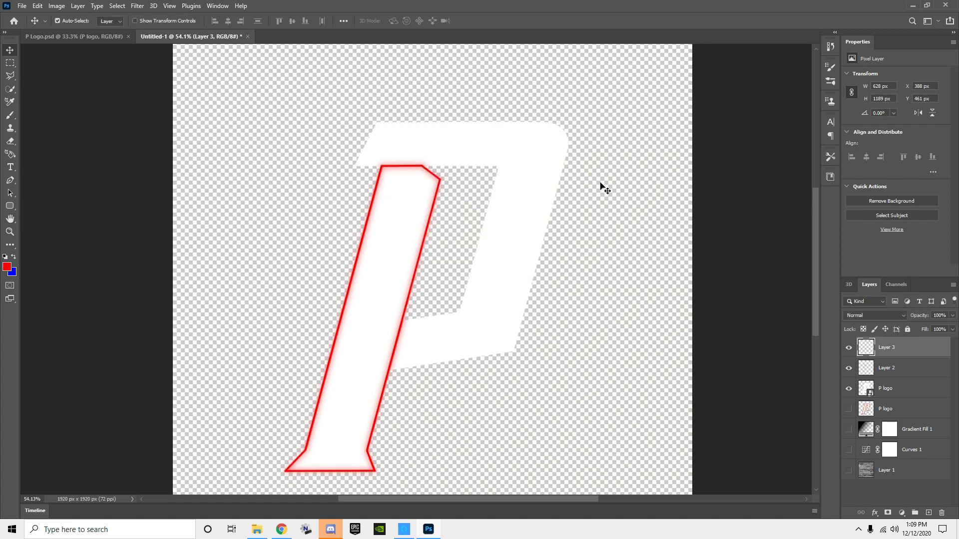
Step: Duplicate Layer 2 and move the copy above Layer 3
left_click(893, 368)
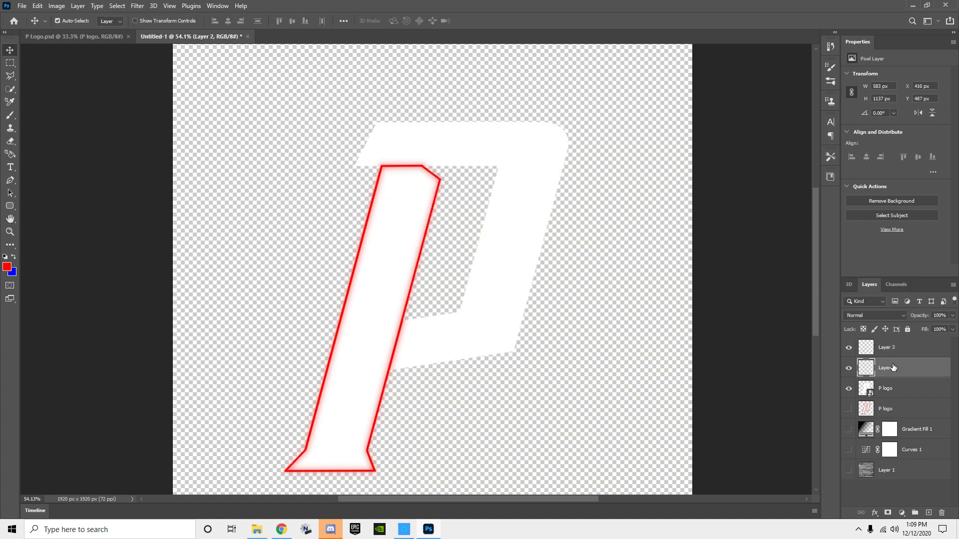
key("ctrl+j")
left_click_drag(903, 373, 905, 344)
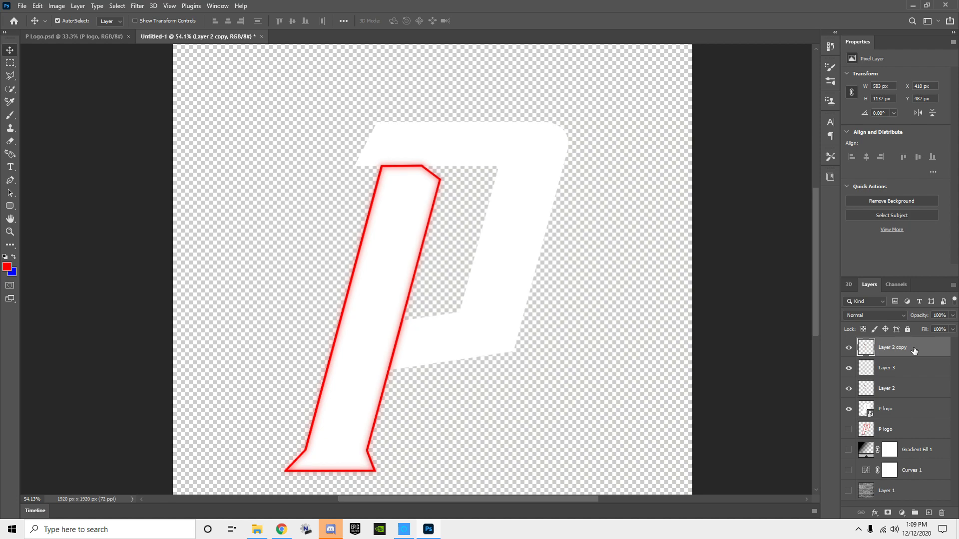
Step: Add a white (ffffff) Color Overlay in Normal mode at 100% opacity to Layer 2 copy
double_click(914, 349)
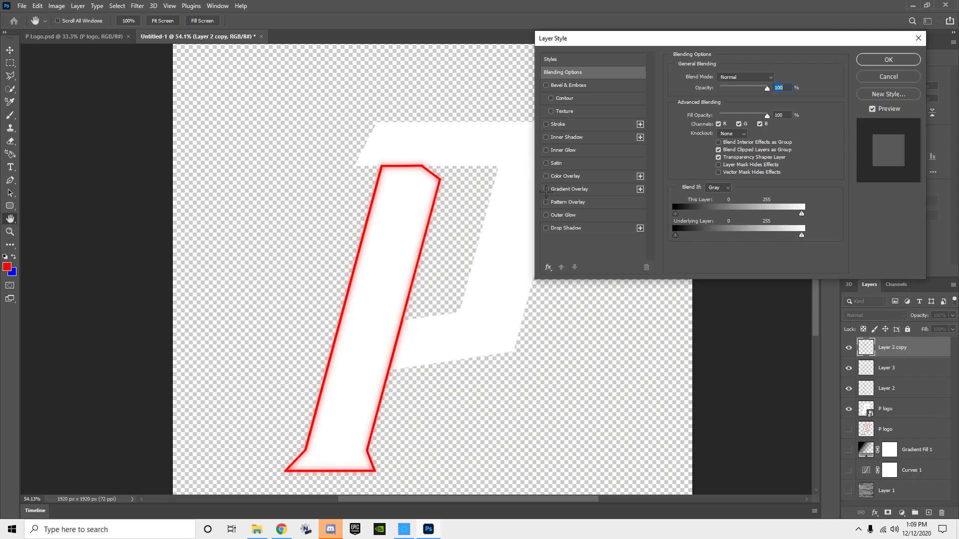
left_click(546, 175)
left_click(575, 178)
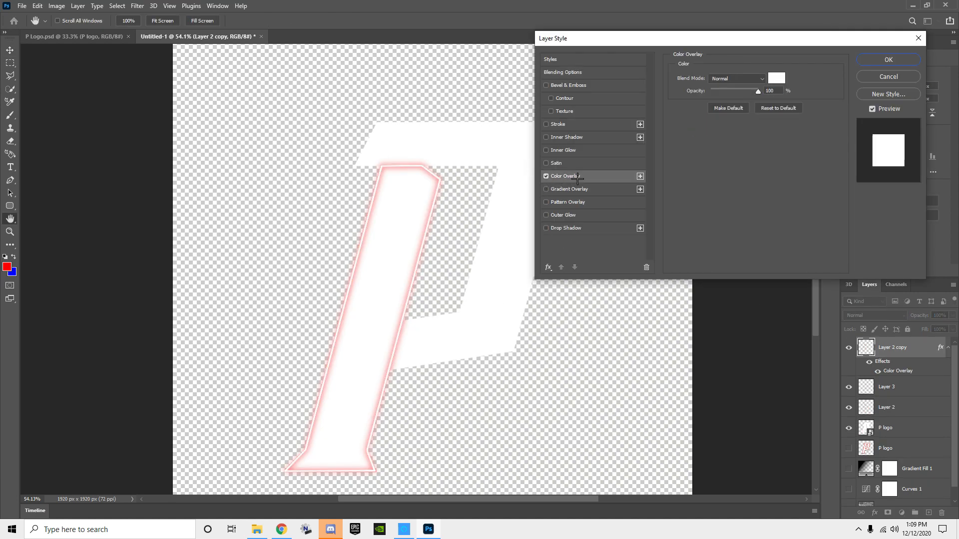
left_click(773, 78)
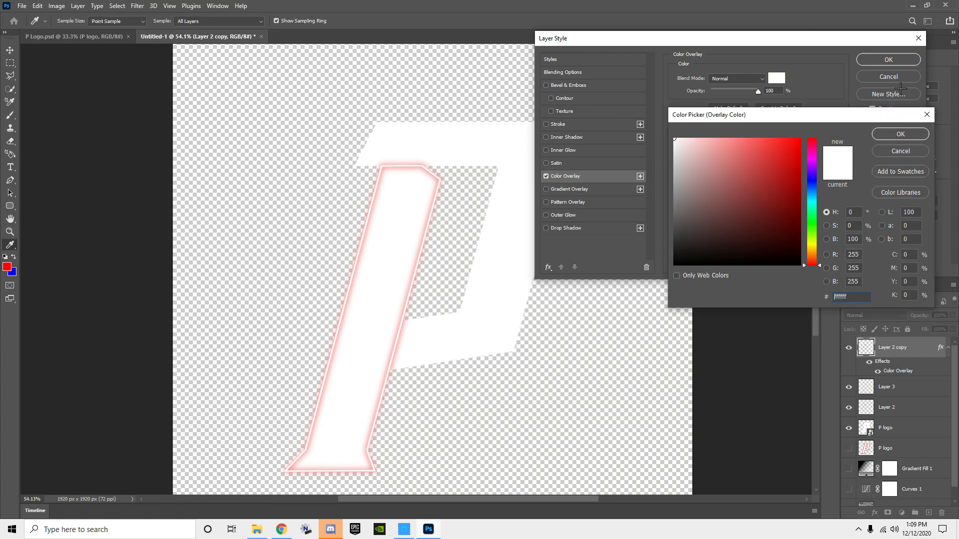
left_click(900, 134)
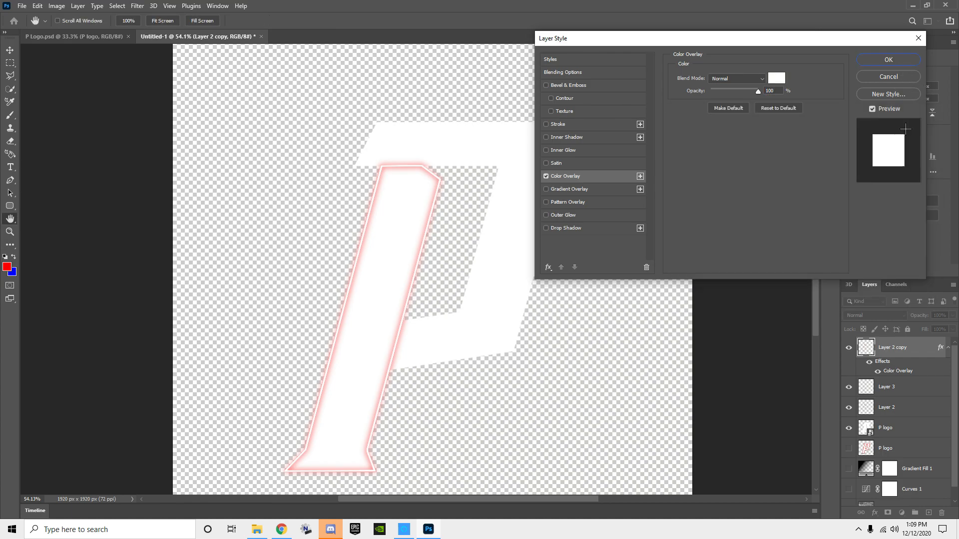
left_click(888, 60)
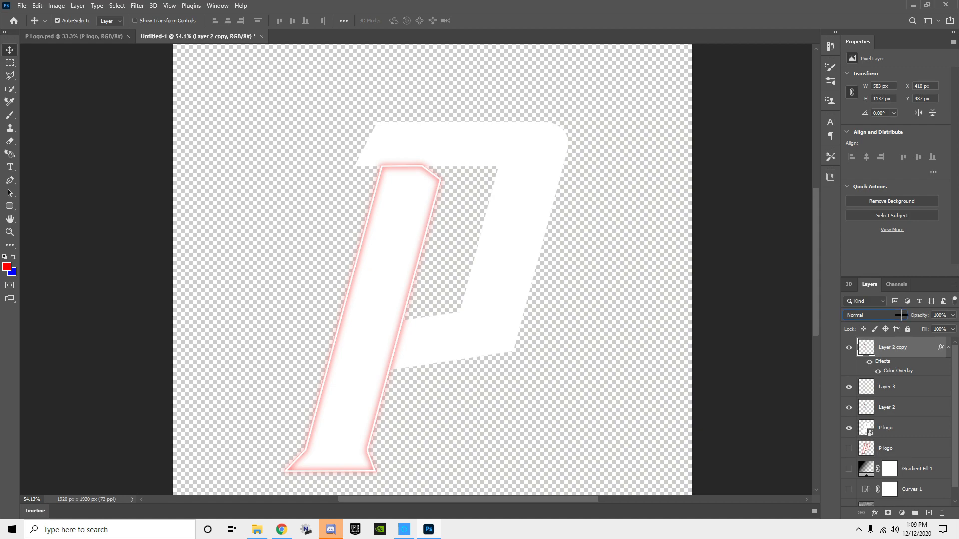
Step: Set the blend mode of Layer 2 copy to Overlay and move it below Layer 2
left_click(900, 315)
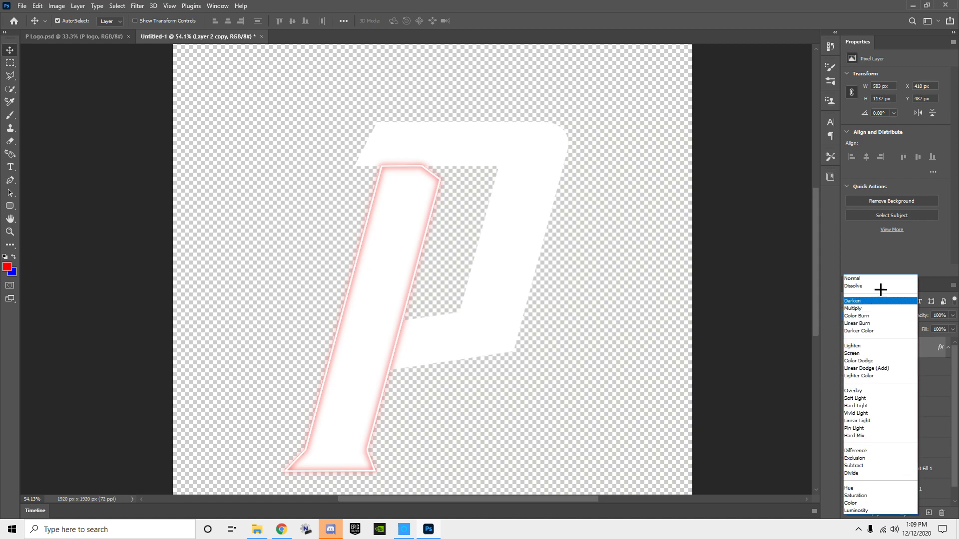
left_click(862, 391)
left_click_drag(885, 359, 894, 415)
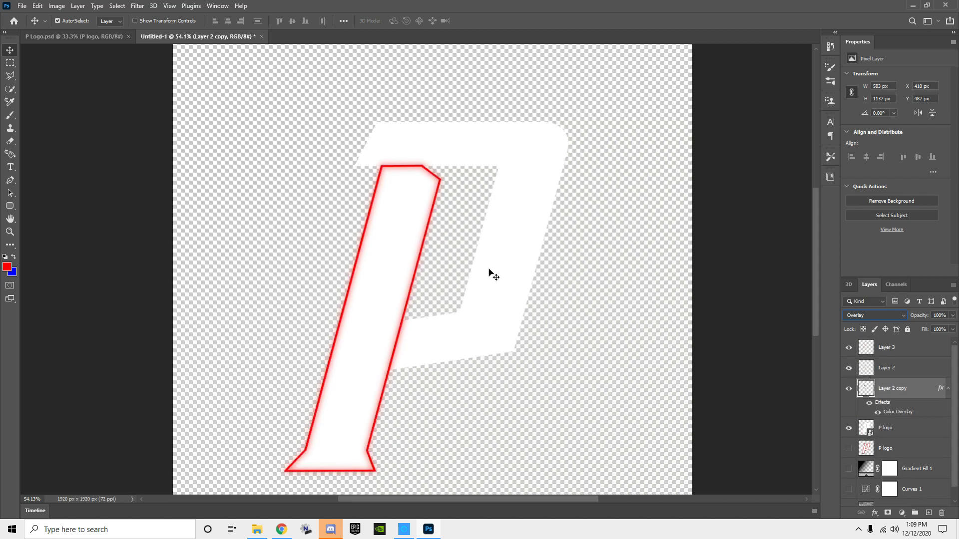
Step: Apply a Gaussian Blur with a radius of 2 pixels to the stem outline on Layer 2
left_click(887, 366)
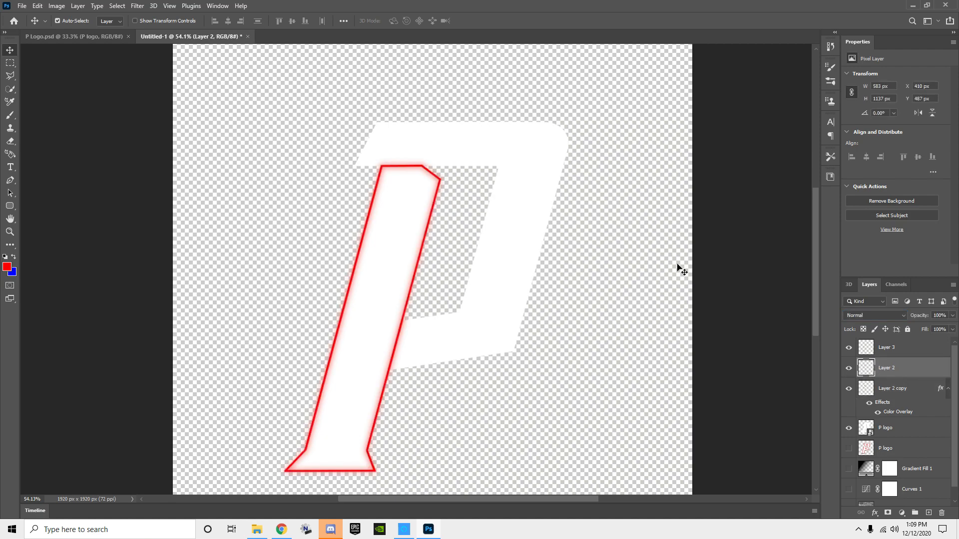
left_click(137, 6)
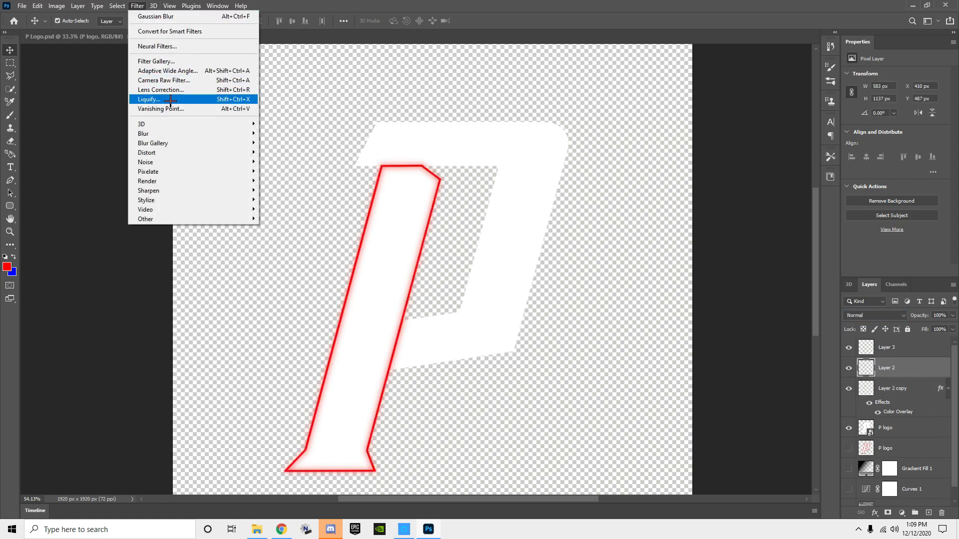
mouse_move(181, 131)
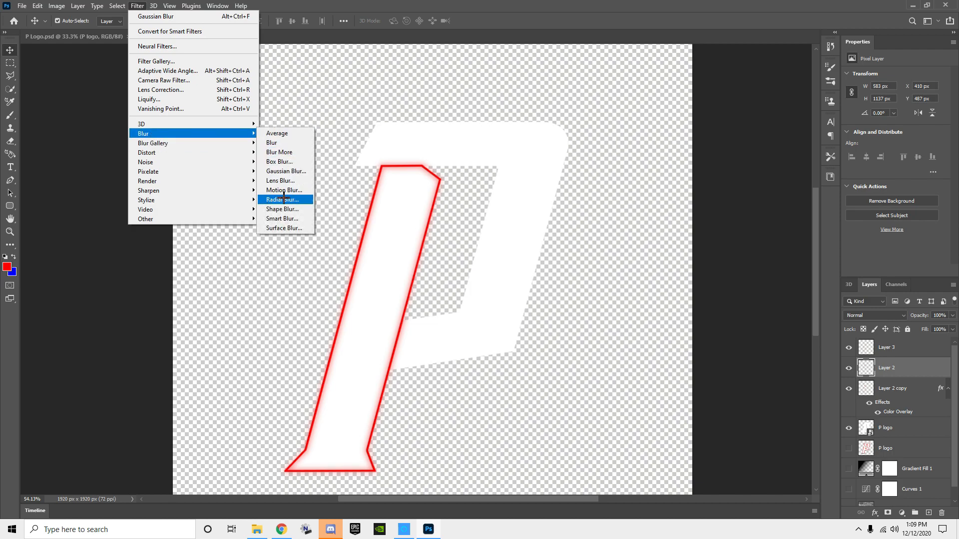
left_click(285, 171)
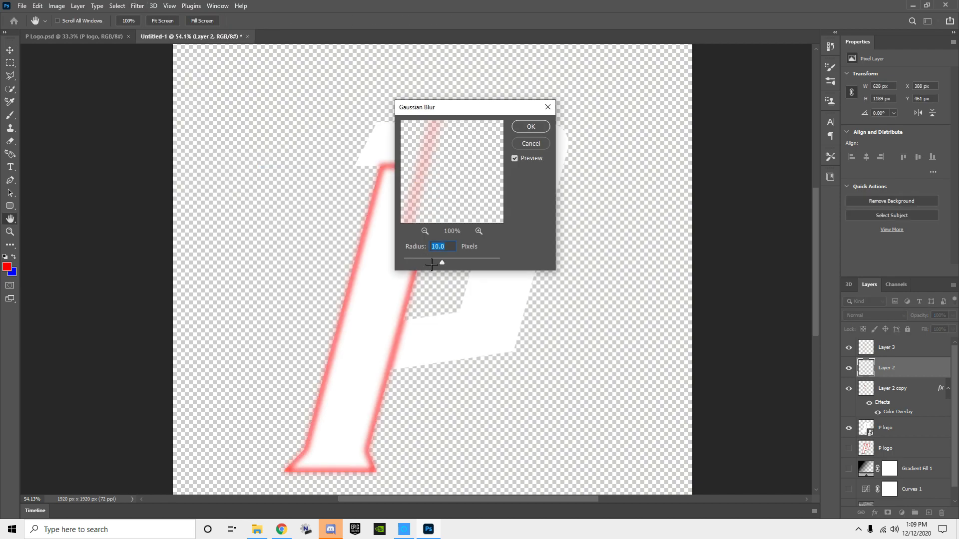
type("1")
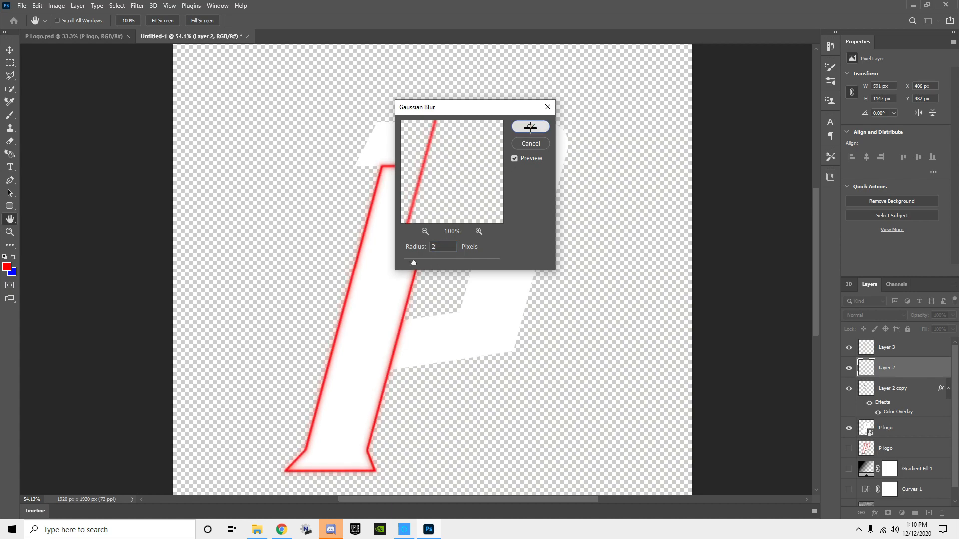
left_click(531, 127)
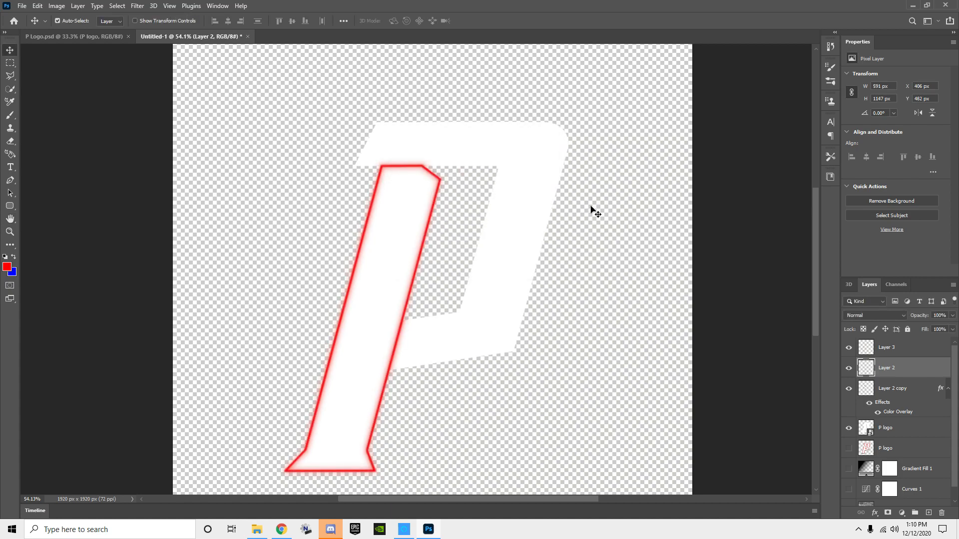
Step: Add a new layer on top and trace a Pen path from the lower arm's joint with the stem, up the outer edge and around the rounded corner
scroll(591, 214, "down", 2)
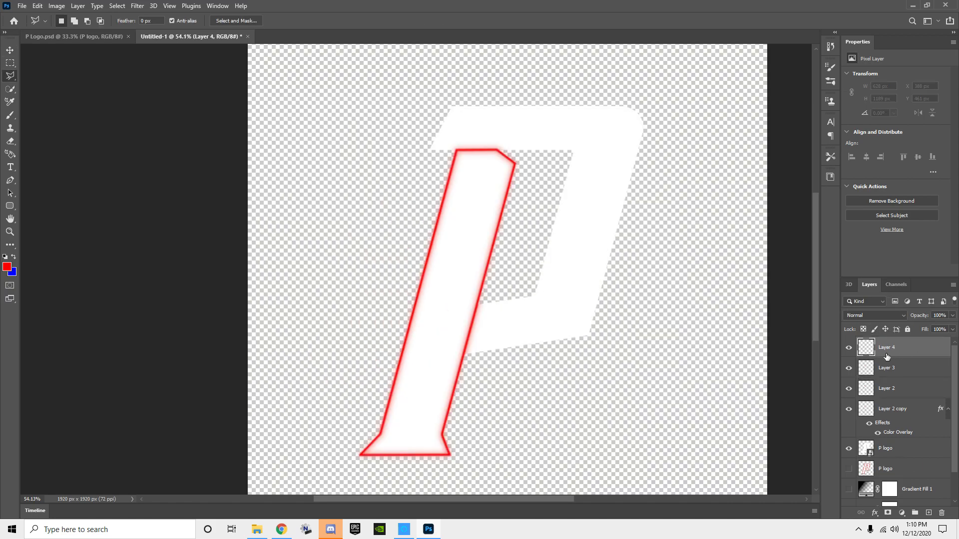
left_click(10, 180)
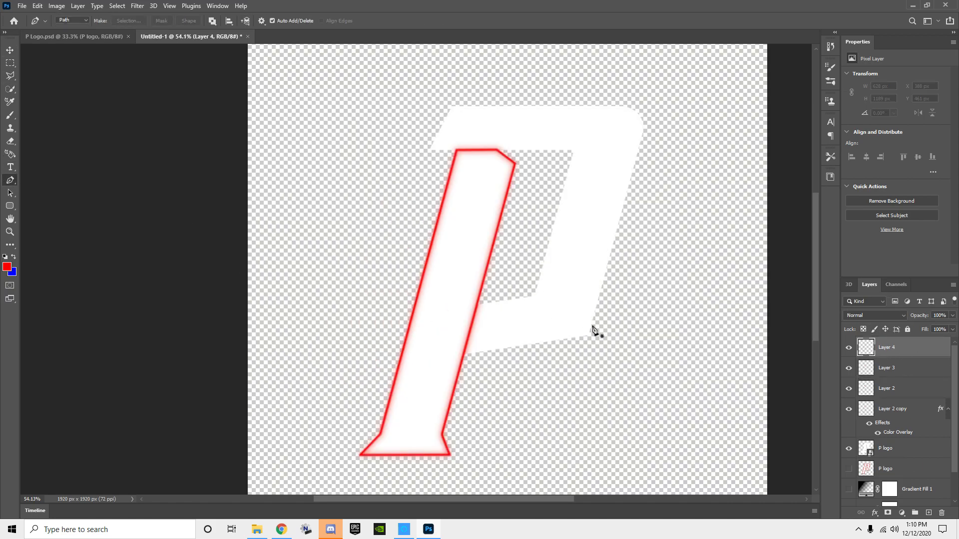
scroll(481, 360, "up", 3)
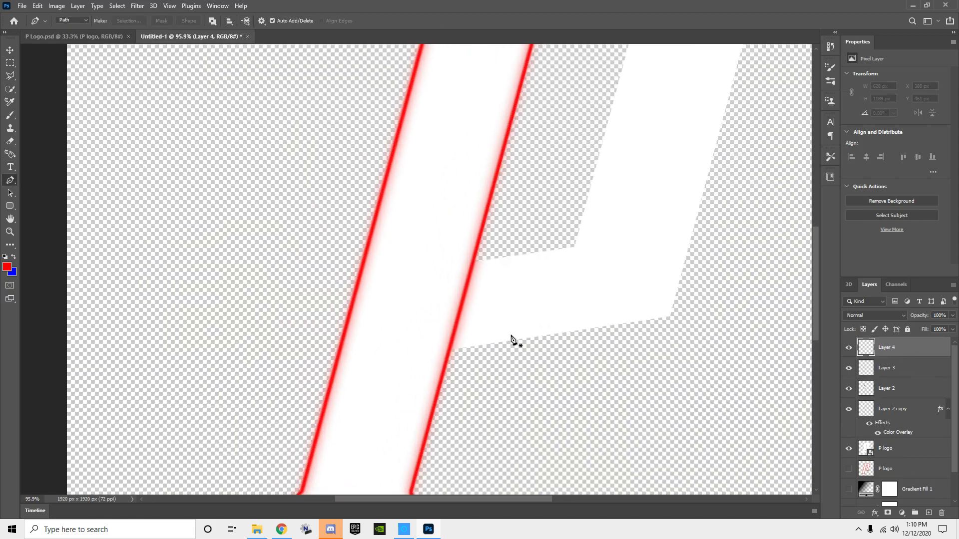
left_click(451, 351)
scroll(671, 318, "down", 3)
scroll(514, 178, "up", 4)
left_click(512, 173)
left_click_drag(496, 140, 397, 105)
key("ctrl+z")
key("ctrl+z")
left_click(512, 190)
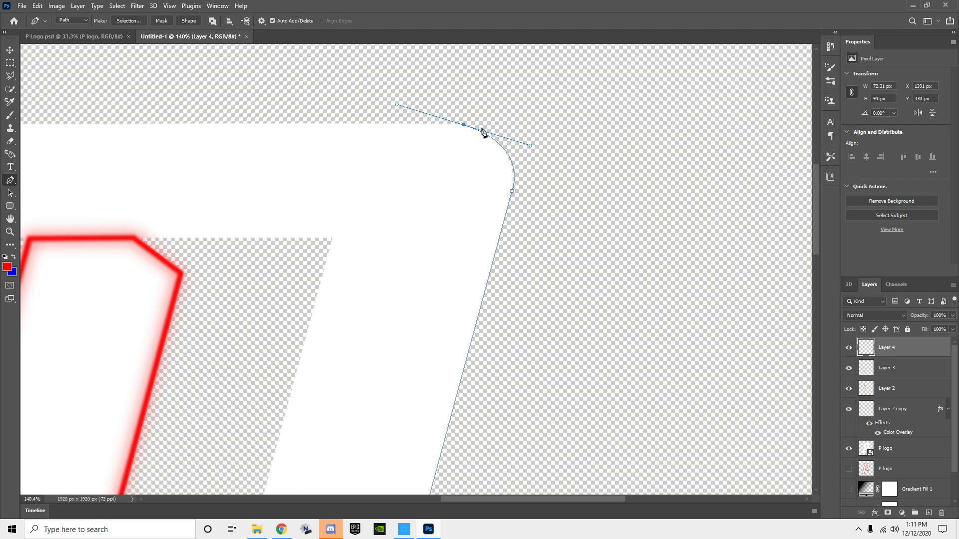
Step: Continue the path along the bowl's upper edge, slanted end and inner edges, close it at the stem, and convert it to a selection
scroll(215, 144, "down", 2)
left_click(368, 130, "alt")
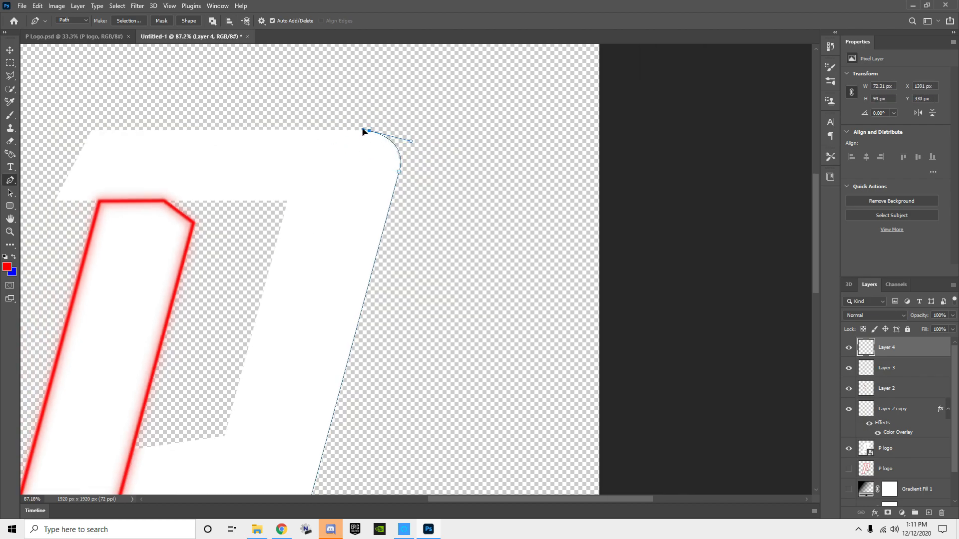
left_click(91, 130)
left_click(55, 201)
left_click(284, 200)
left_click(225, 437)
left_click(133, 450)
scroll(145, 452, "down", 2)
scroll(384, 337, "up", 5)
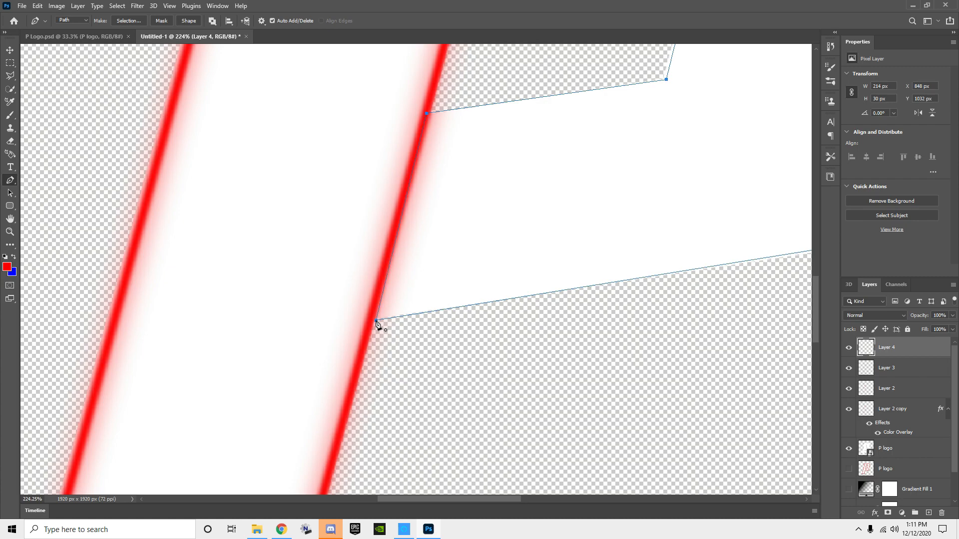
left_click(376, 321)
scroll(449, 270, "down", 4)
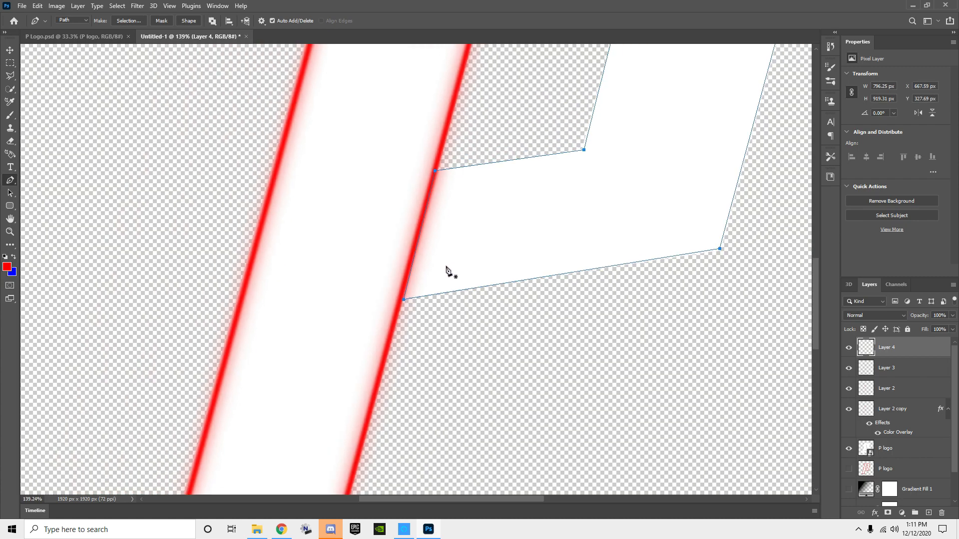
key("ctrl+Return")
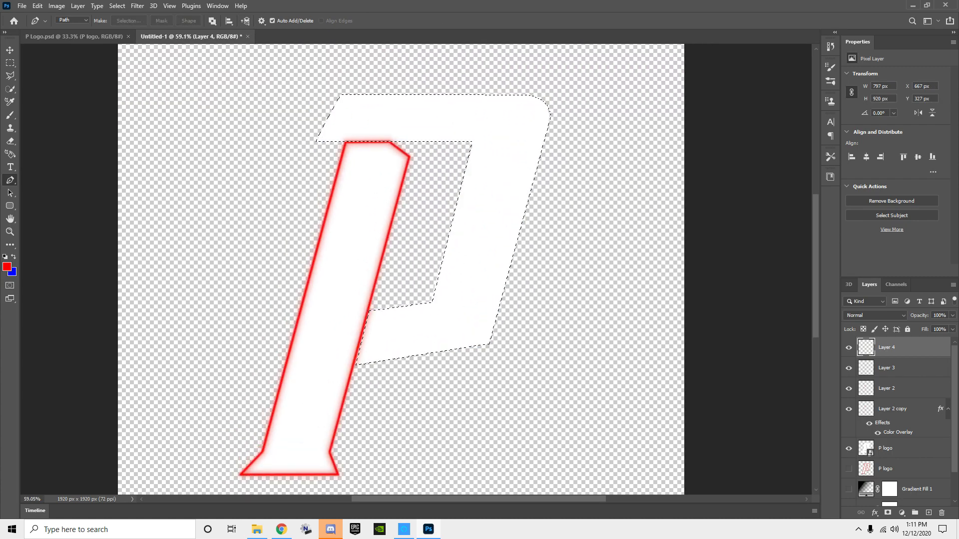
Step: Stroke the bowl selection on Layer 4 with a 7 px red line placed inside
left_click(10, 63)
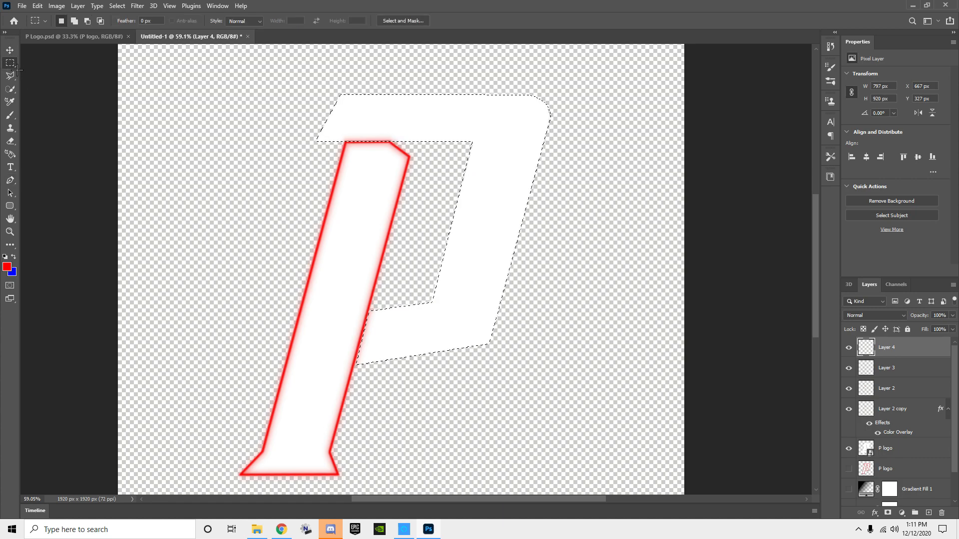
right_click(465, 255)
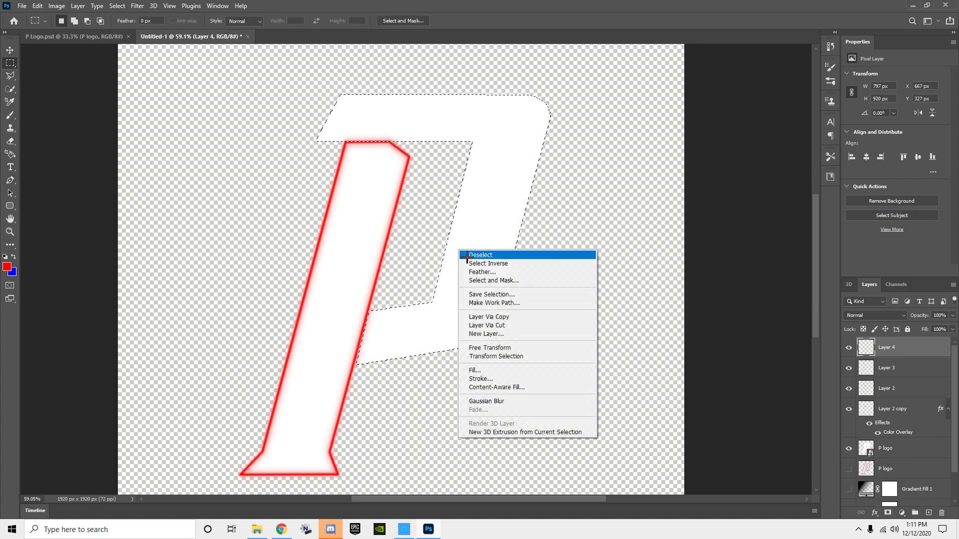
left_click(480, 379)
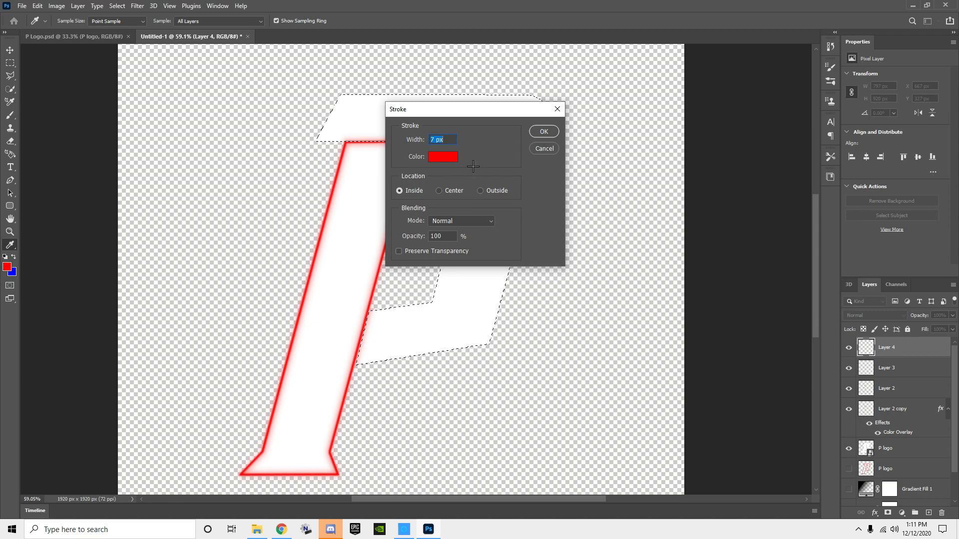
left_click(544, 131)
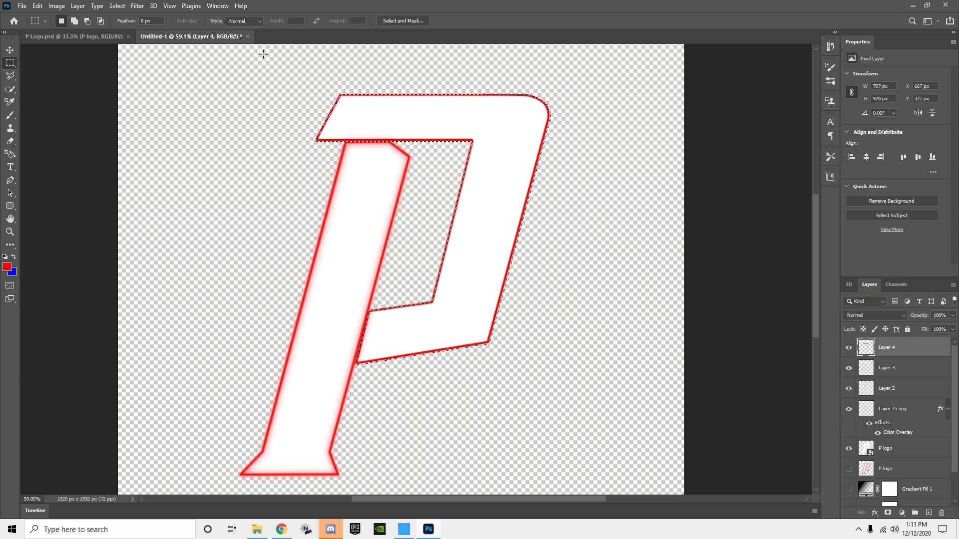
Step: Copy the stroked bowl outline to a new layer, Layer 5, and apply a Gaussian Blur with a radius of 10 pixels to it
key("ctrl+shift+alt+n")
key("ctrl+d")
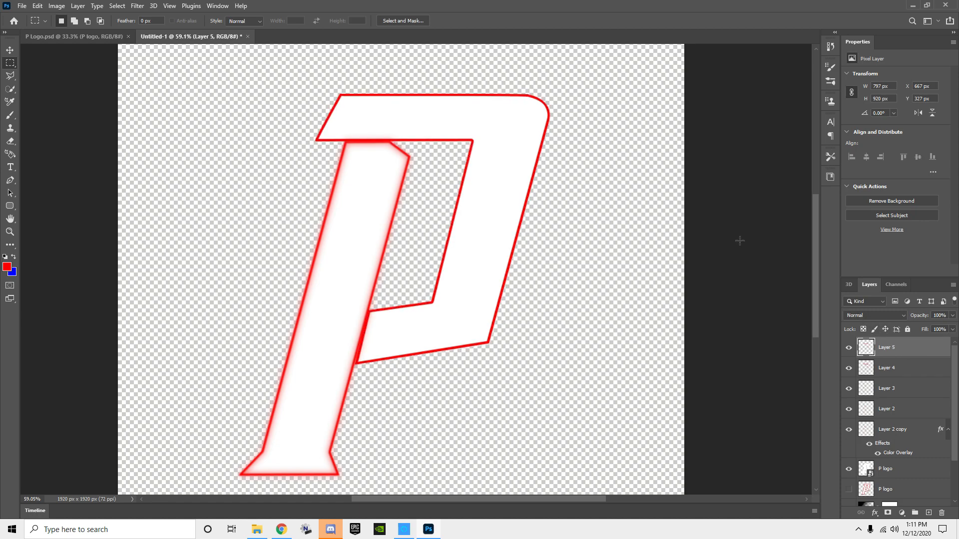
left_click(137, 6)
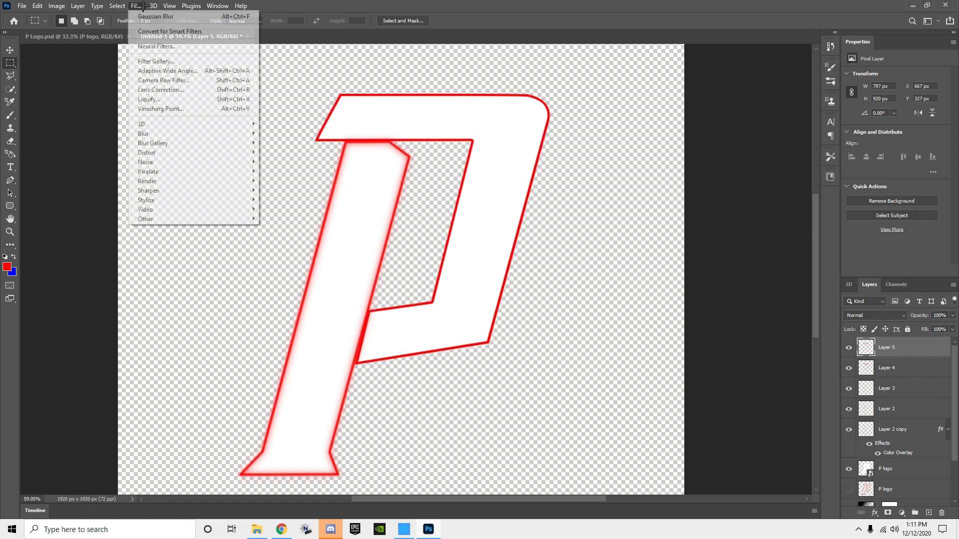
mouse_move(206, 122)
mouse_move(250, 133)
left_click(283, 171)
type("10")
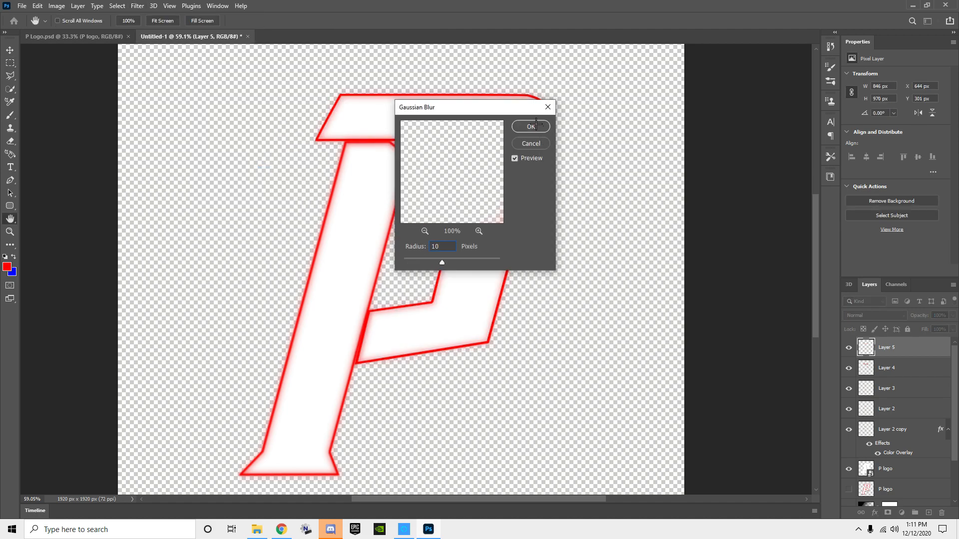
left_click(531, 127)
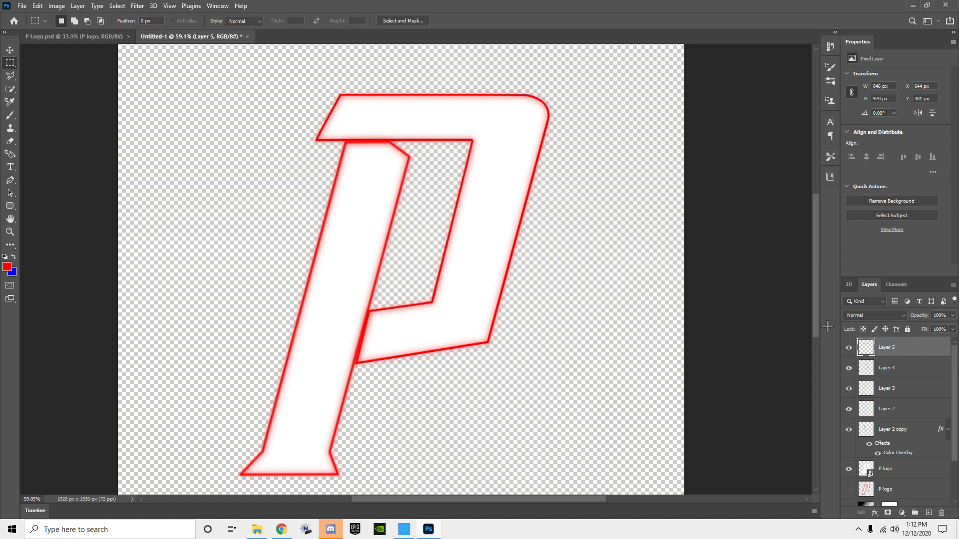
Step: Duplicate Layer 4, give the copy a white Color Overlay, and move it below Layer 4
left_click(900, 369)
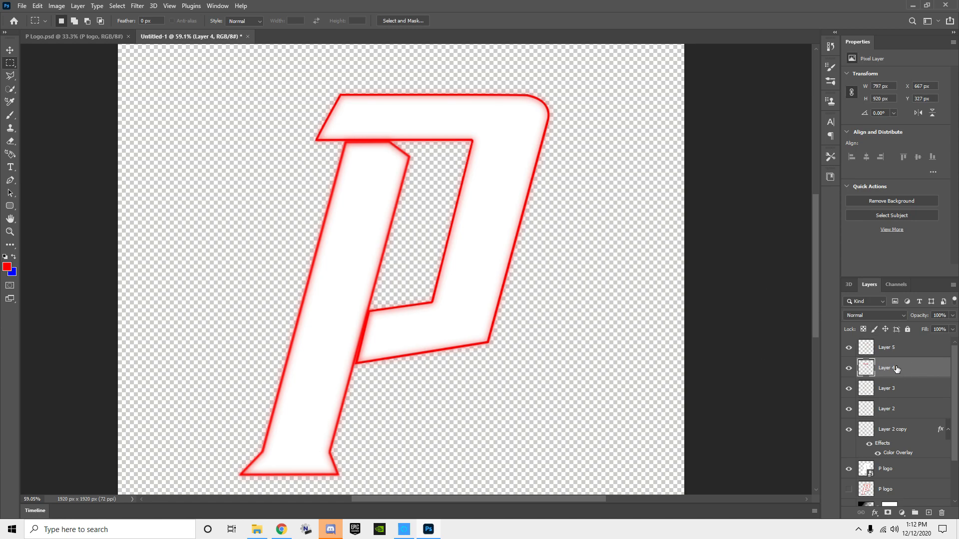
key("ctrl+j")
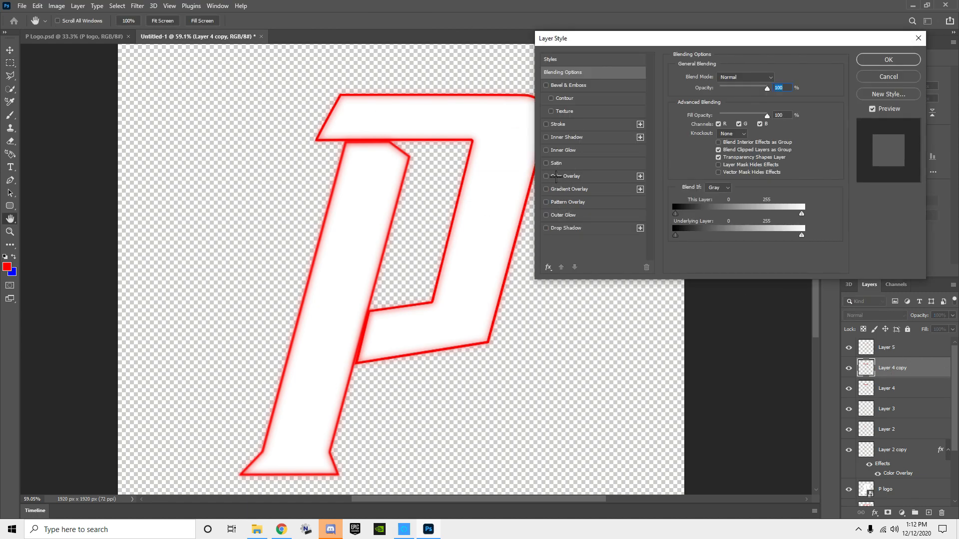
left_click(546, 176)
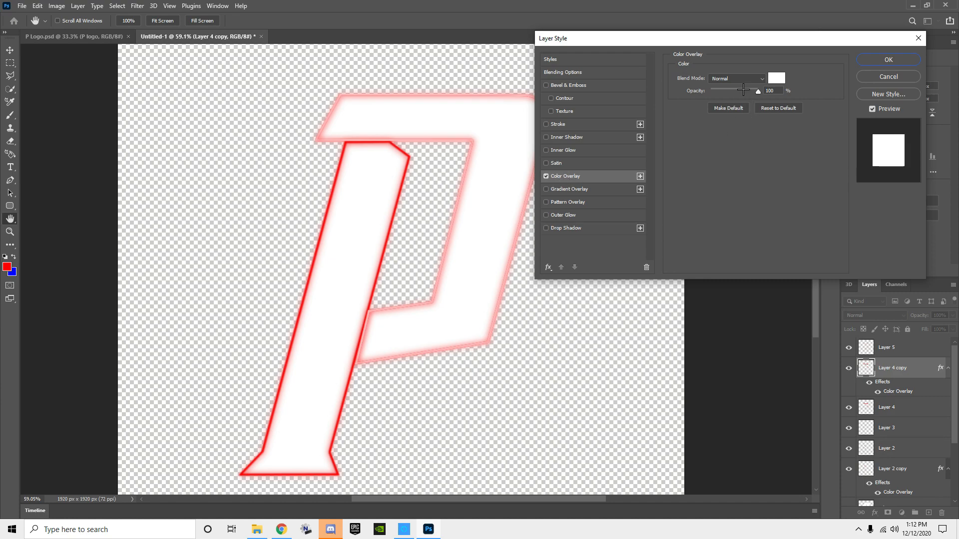
left_click(904, 55)
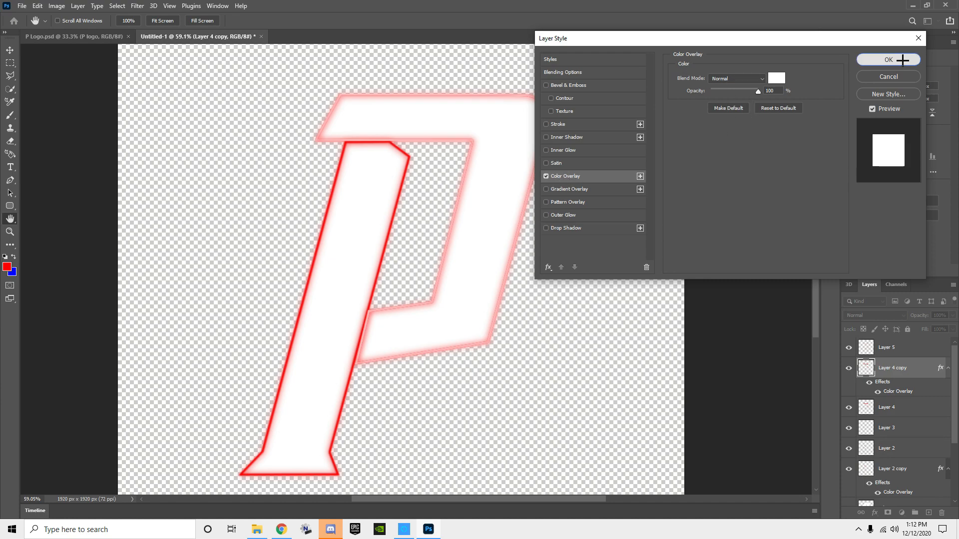
left_click_drag(903, 374, 904, 407)
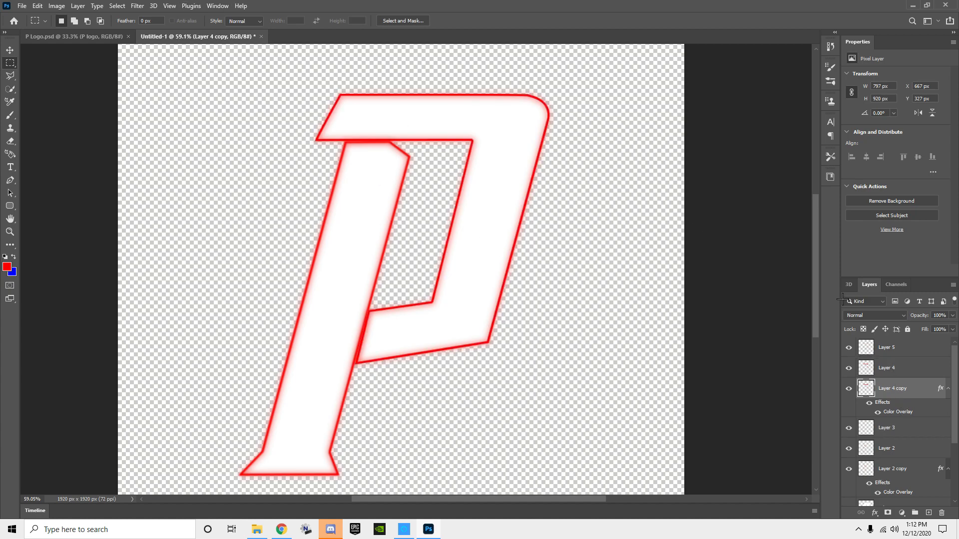
Step: Apply a Gaussian Blur with a radius of 2 pixels to the bowl outline on Layer 4
left_click(893, 368)
left_click(849, 368)
left_click(849, 368)
left_click(848, 368)
left_click(848, 369)
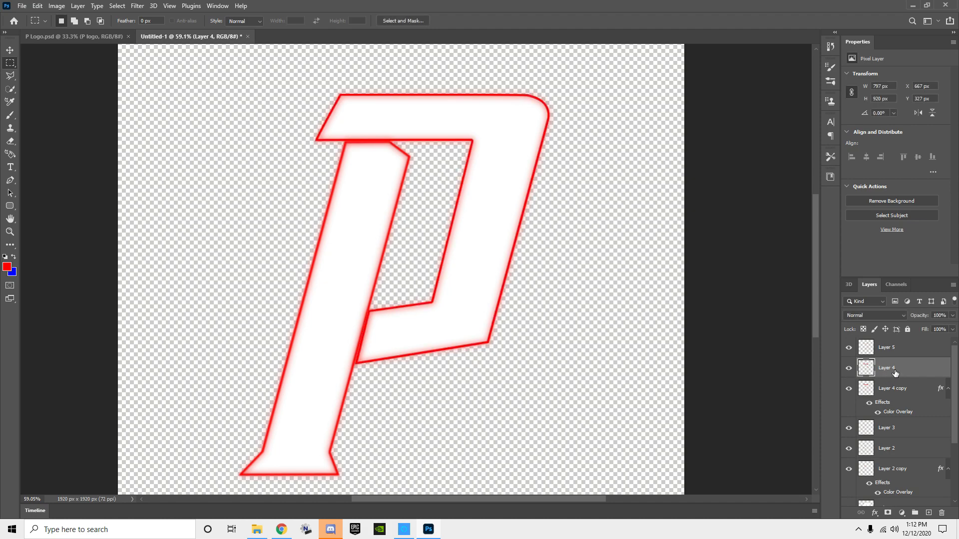
left_click(138, 6)
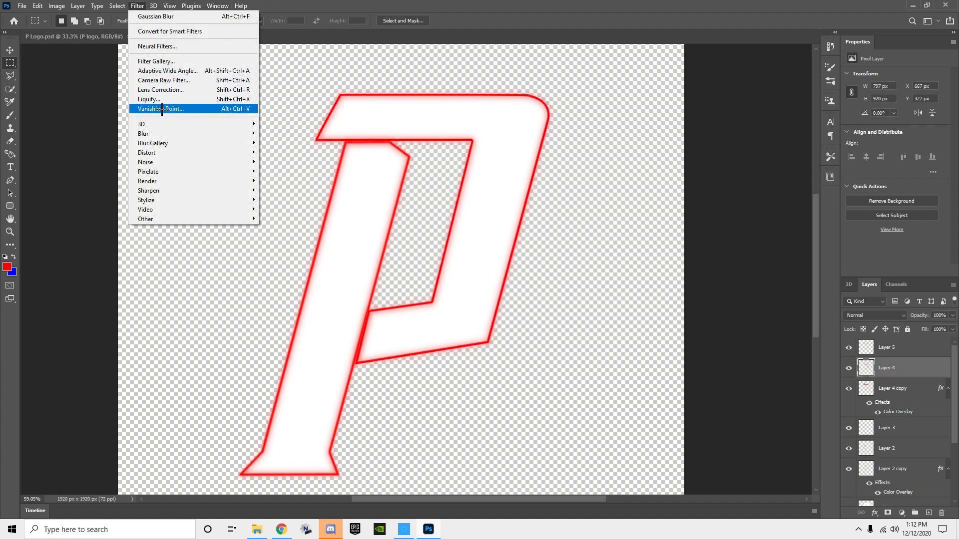
mouse_move(150, 133)
left_click(282, 175)
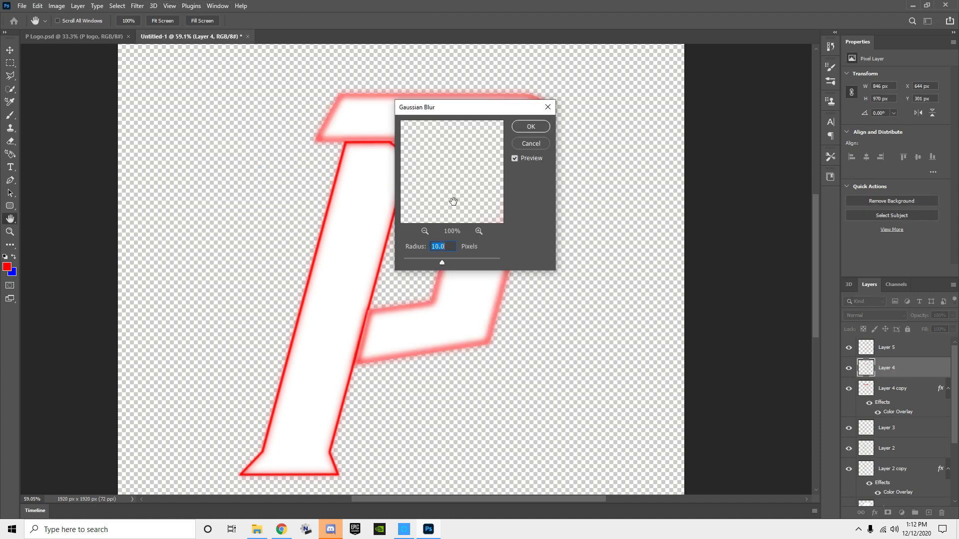
type("3")
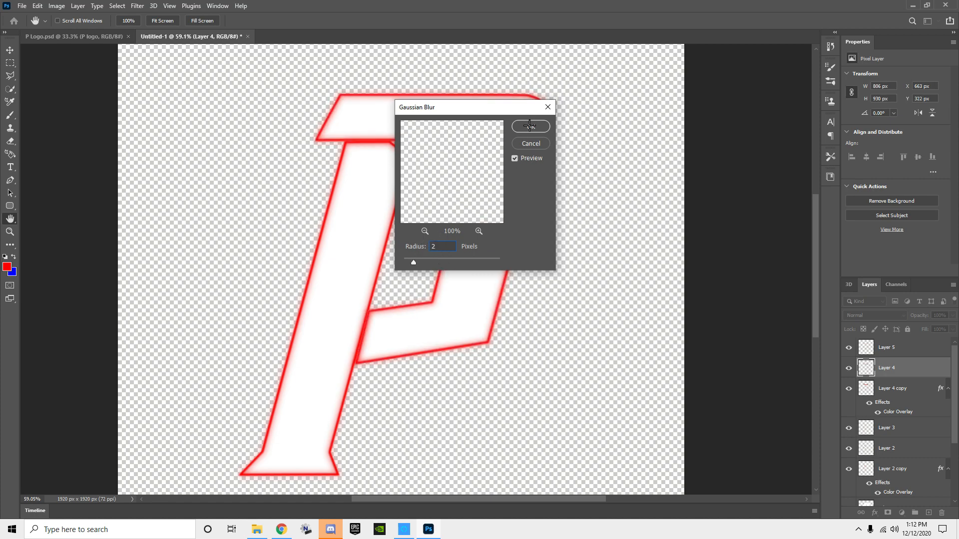
left_click(530, 127)
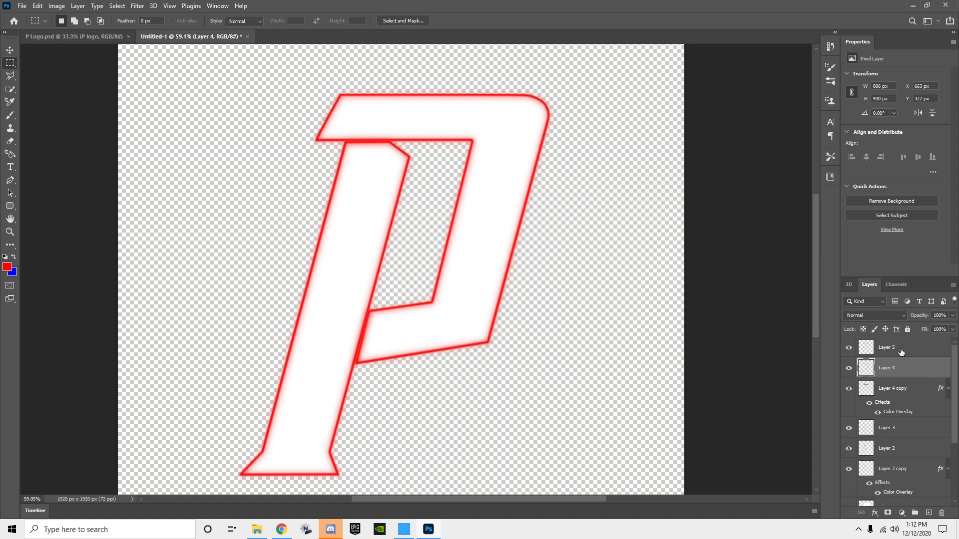
Step: Merge the three bowl outline layers, Layer 5, Layer 4 and Layer 4 copy, into one layer
left_click(898, 351)
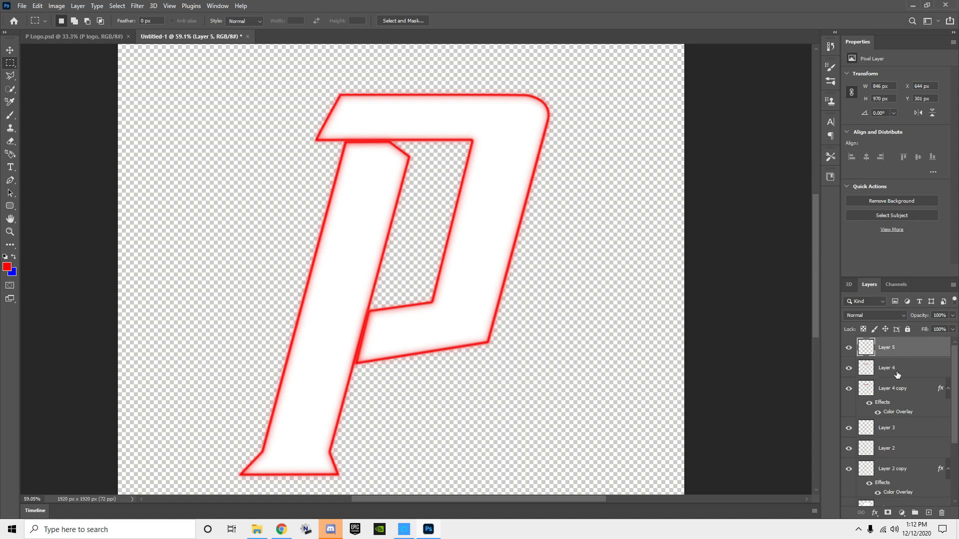
left_click(898, 374, "shift")
left_click(901, 390, "shift")
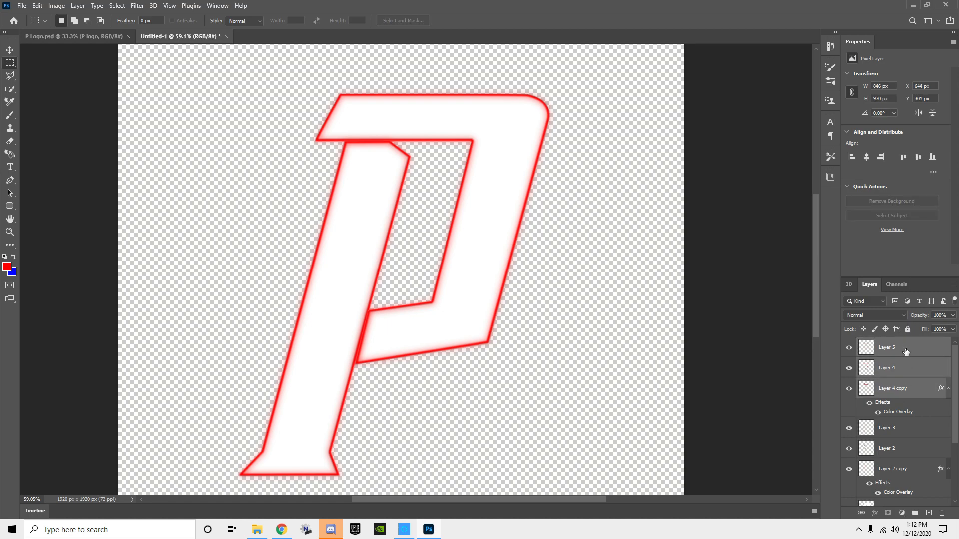
right_click(906, 352)
left_click(828, 390)
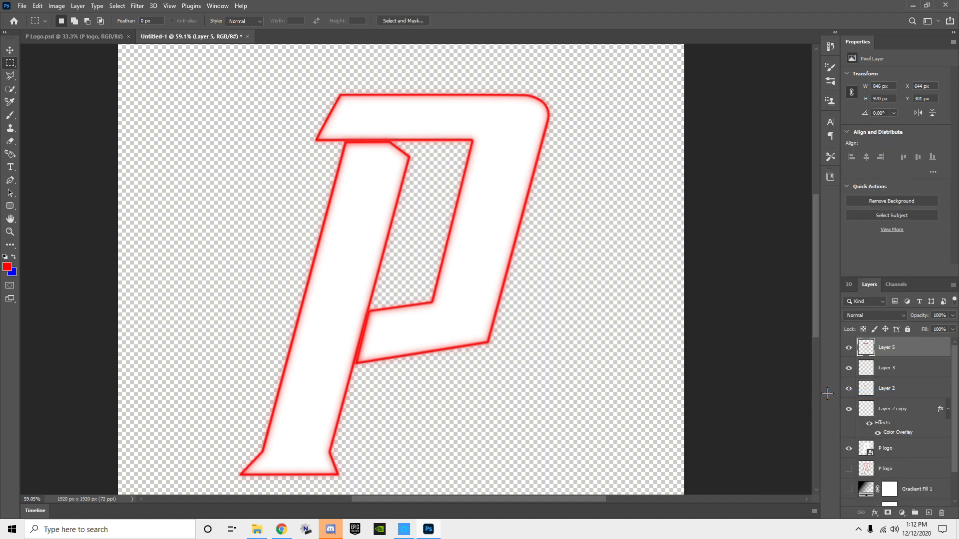
Step: Merge the three stem outline layers, Layer 3, Layer 2 and Layer 2 copy, into one layer
left_click(905, 370)
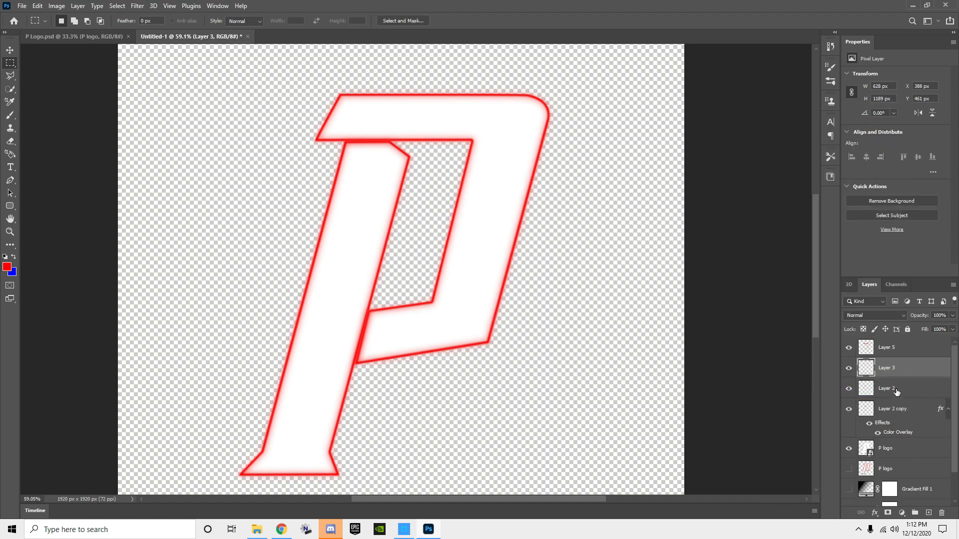
left_click(897, 391, "shift")
left_click(894, 408, "shift")
right_click(899, 409)
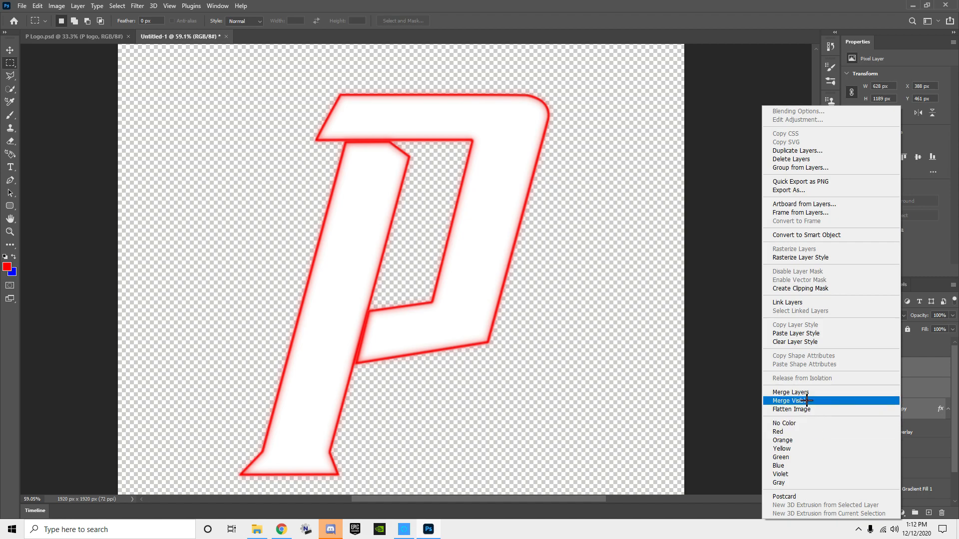
left_click(802, 393)
Step: Check the two merged outlines by toggling their visibility, and merge Layer 5 and Layer 3 into a single outline layer
left_click(848, 369)
left_click(849, 369)
left_click(849, 369)
left_click(849, 369)
left_click(849, 348)
left_click(849, 348)
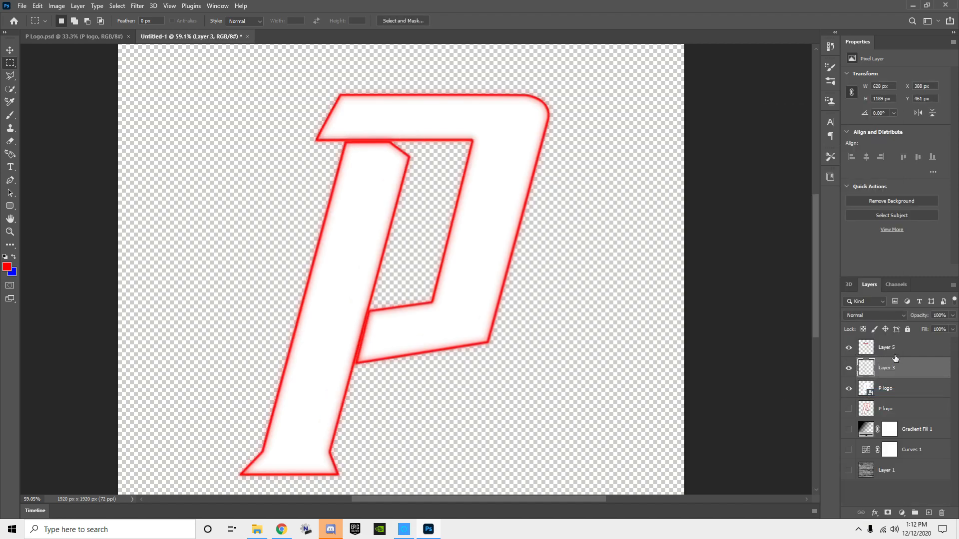
left_click(896, 356)
left_click(901, 372, "ctrl")
right_click(900, 372)
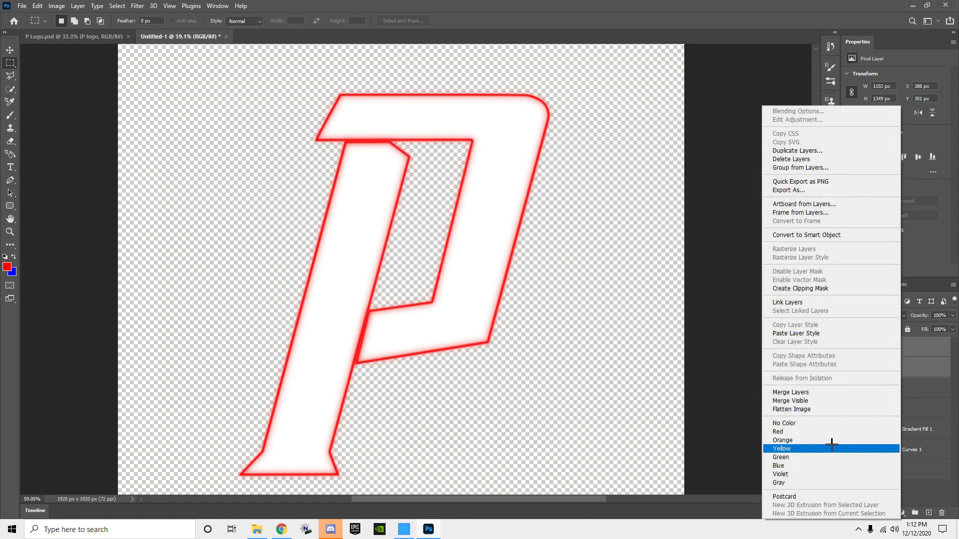
left_click(815, 392)
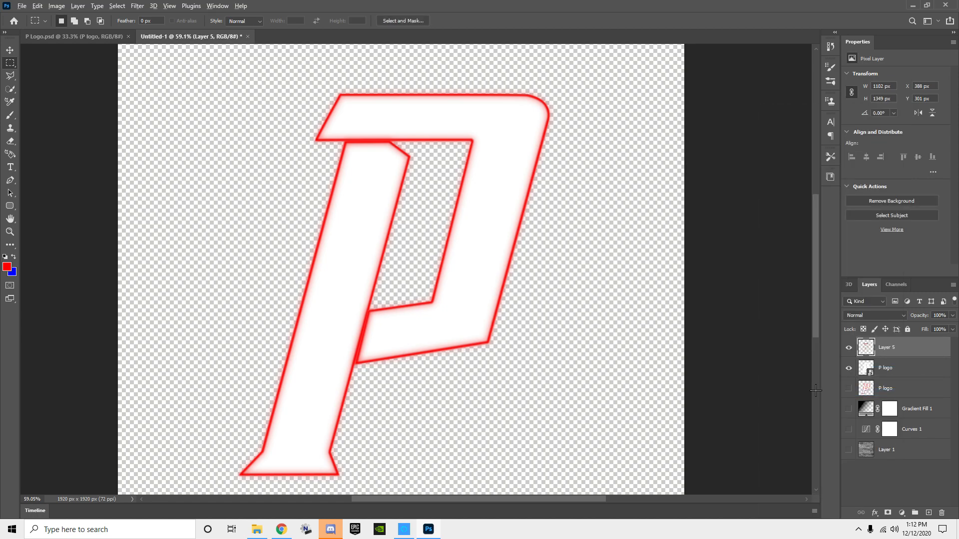
Step: Delete the white P logo smart object layer directly below the merged outline
key("alt+F10")
scroll(815, 390, "down", 1)
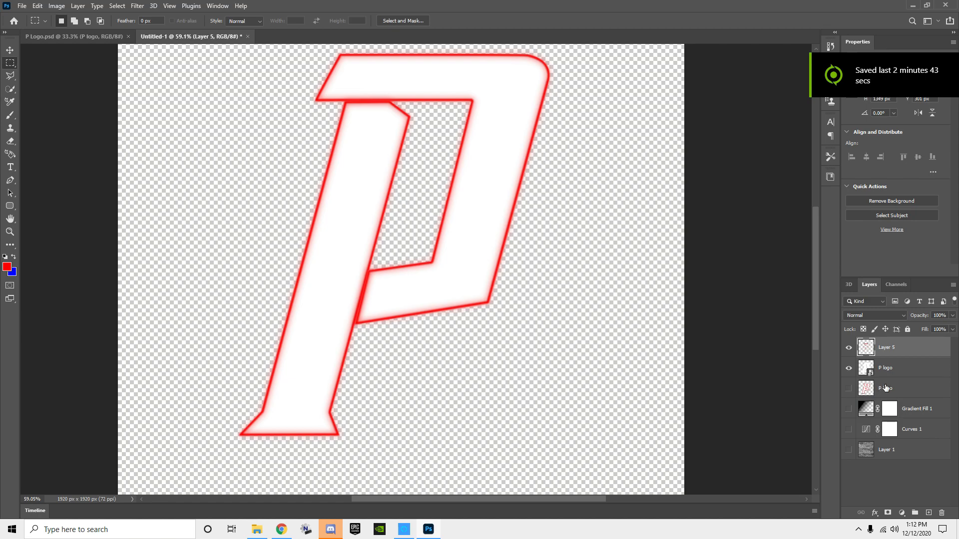
left_click(847, 369)
left_click(846, 369)
left_click(847, 369)
left_click(845, 369)
left_click(848, 369)
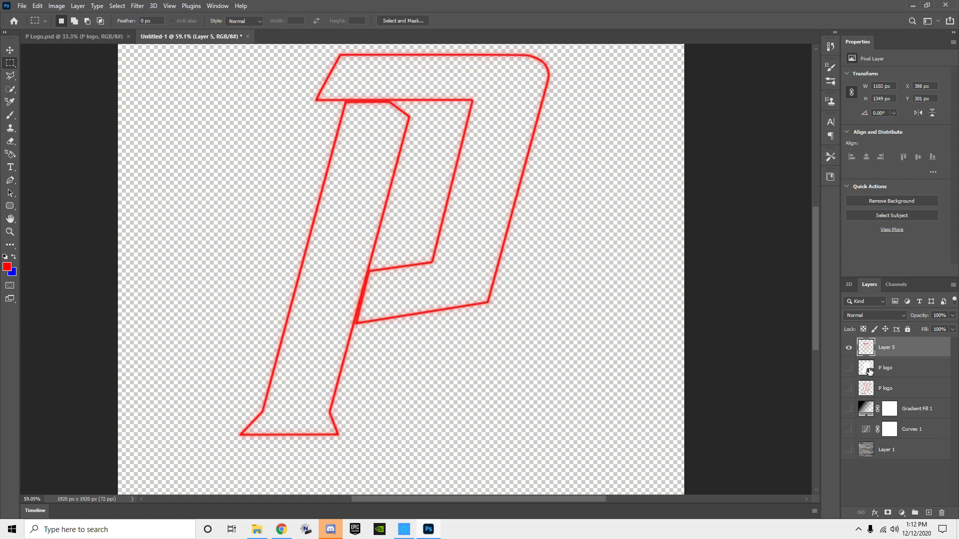
left_click(880, 372)
left_click(847, 369)
right_click(892, 369)
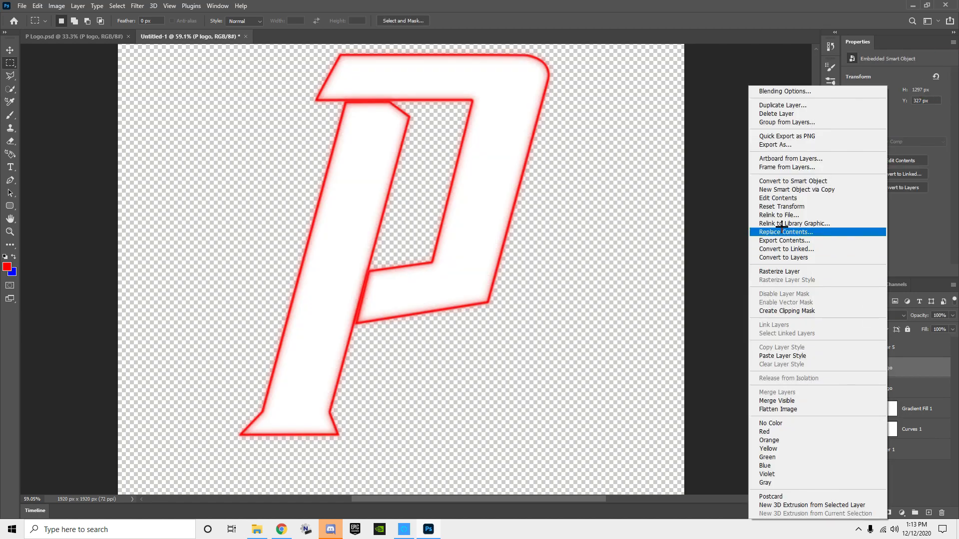
left_click(778, 114)
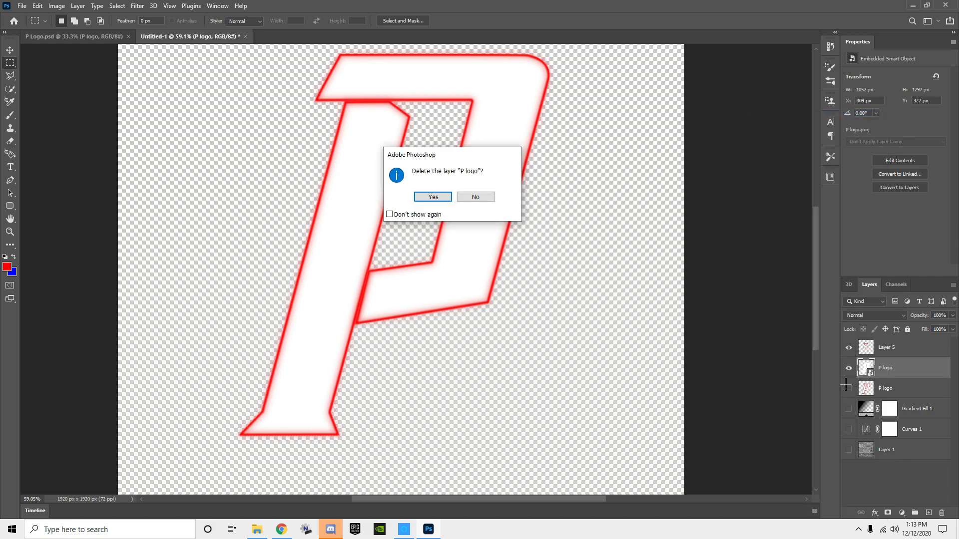
left_click(433, 198)
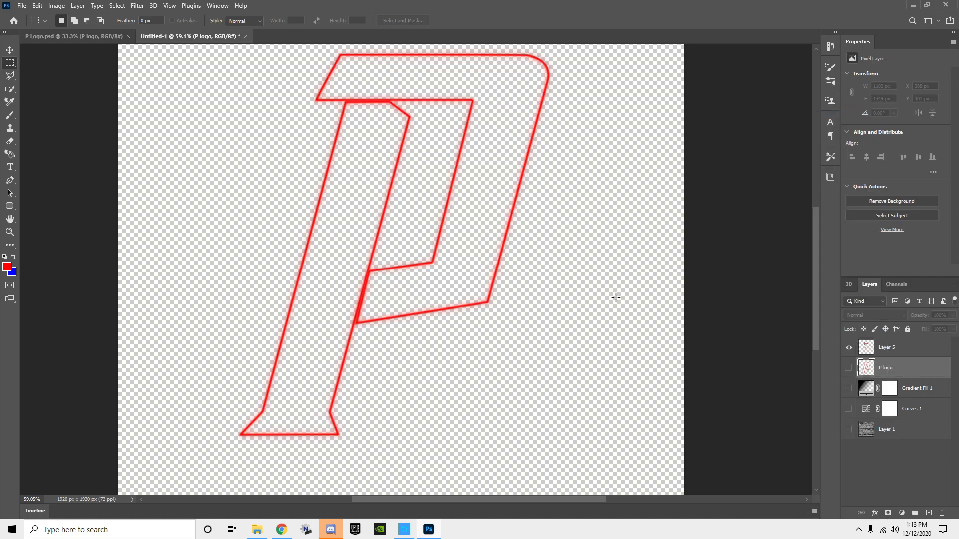
Step: Show P logo, Gradient Fill 1, Curves 1 and Layer 1 to examine the neon letter on the bricks, and hide them again
left_click(848, 368)
left_click(848, 388)
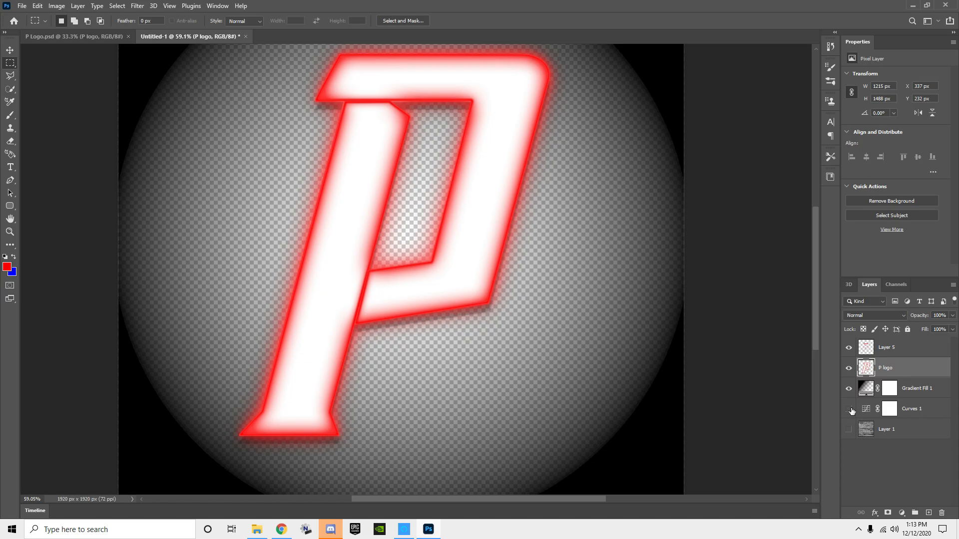
left_click(849, 410)
left_click(849, 429)
scroll(556, 241, "down", 4)
scroll(556, 240, "up", 5)
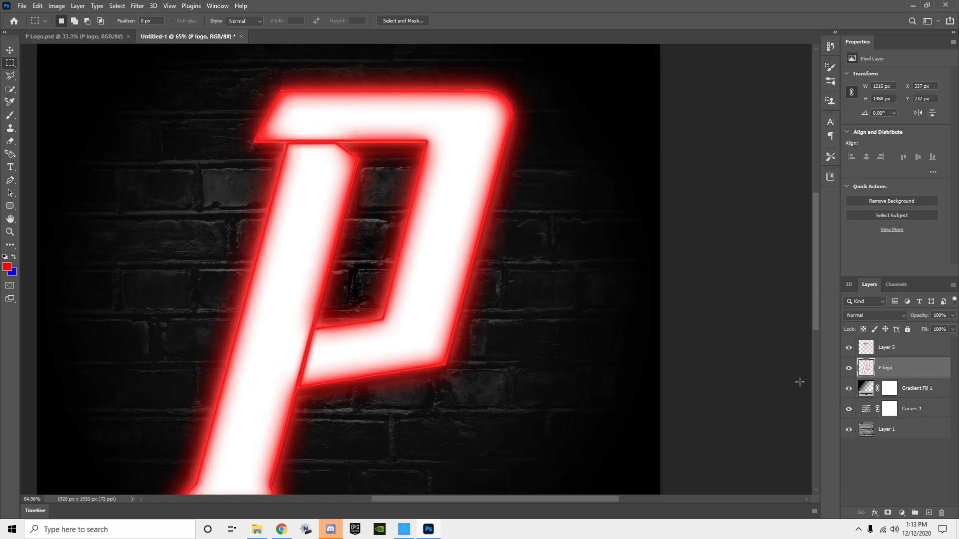
left_click_drag(849, 370, 849, 430)
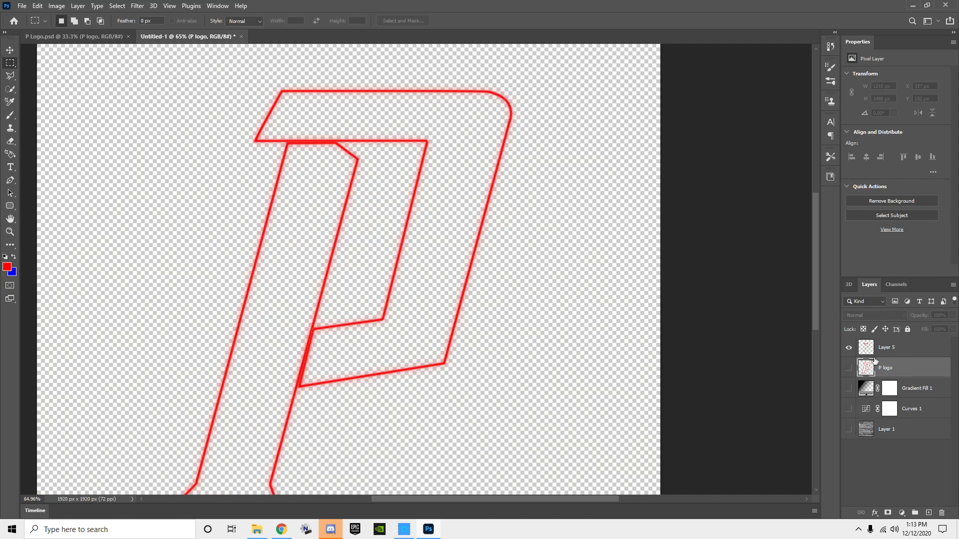
Step: Duplicate Layer 5 and offset the copied outline slightly up and to the left of the original
left_click(884, 350)
left_click(890, 369)
left_click(888, 351)
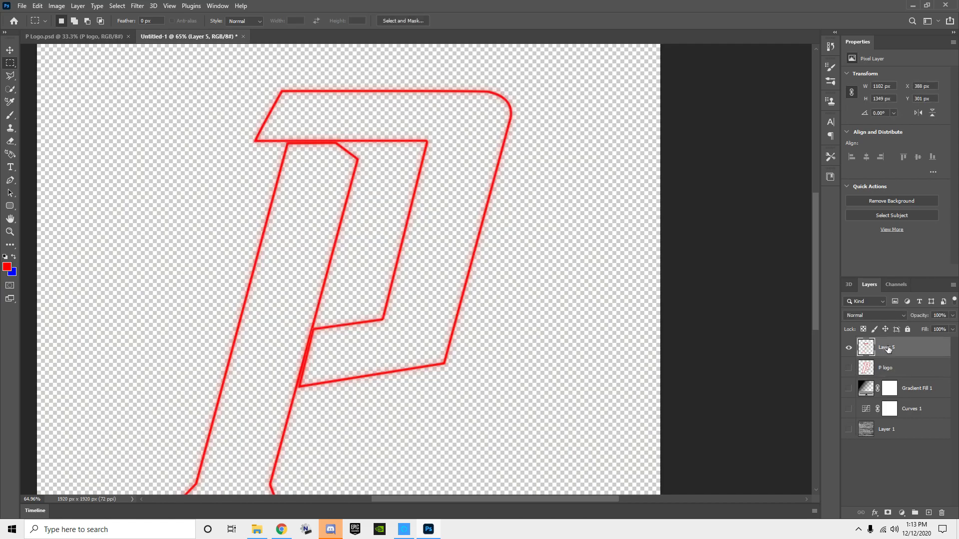
key("ctrl+j")
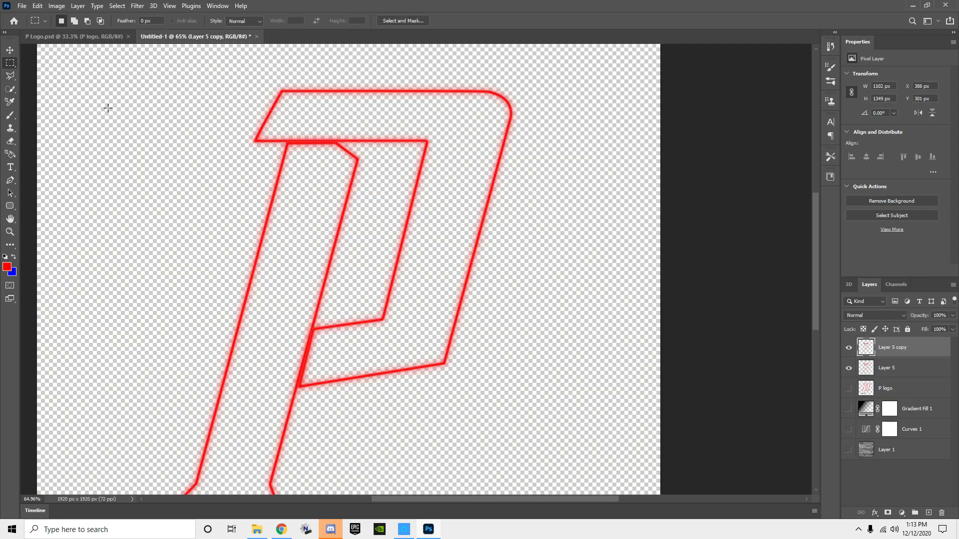
left_click(10, 50)
left_click_drag(411, 211, 400, 193)
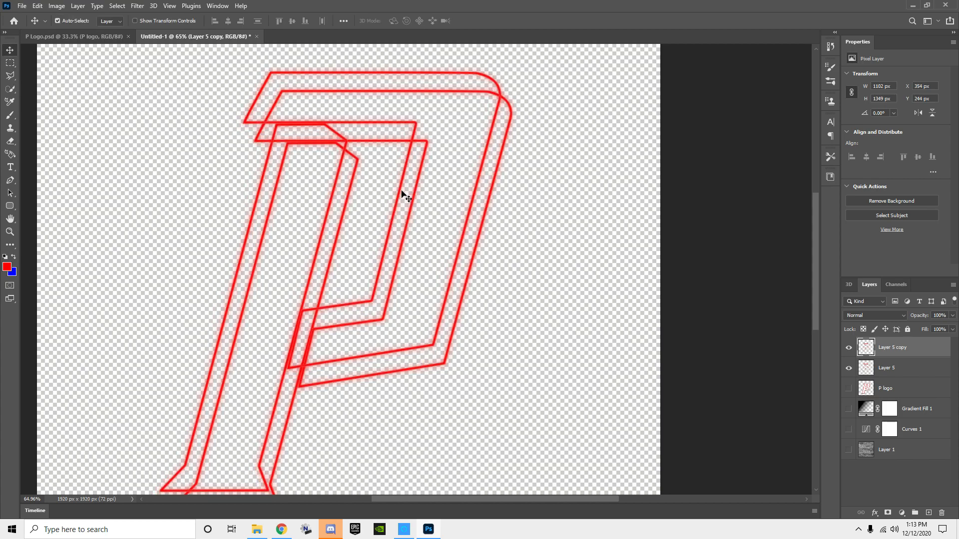
double_click(930, 349)
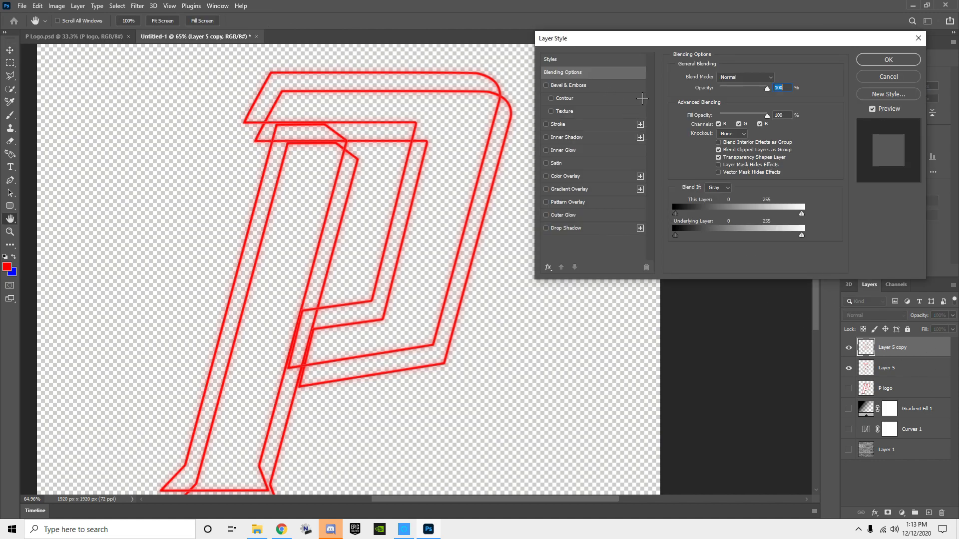
left_click(888, 59)
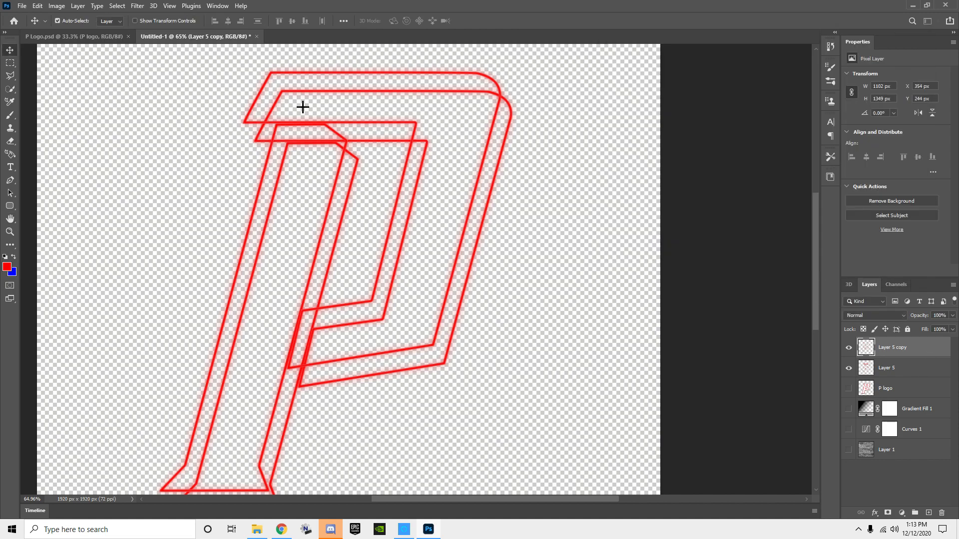
Step: Select the offset outline on Layer 5 copy with the Quick Selection tool, covering the letter's stem and bowl
left_click(8, 89)
left_click(7, 90)
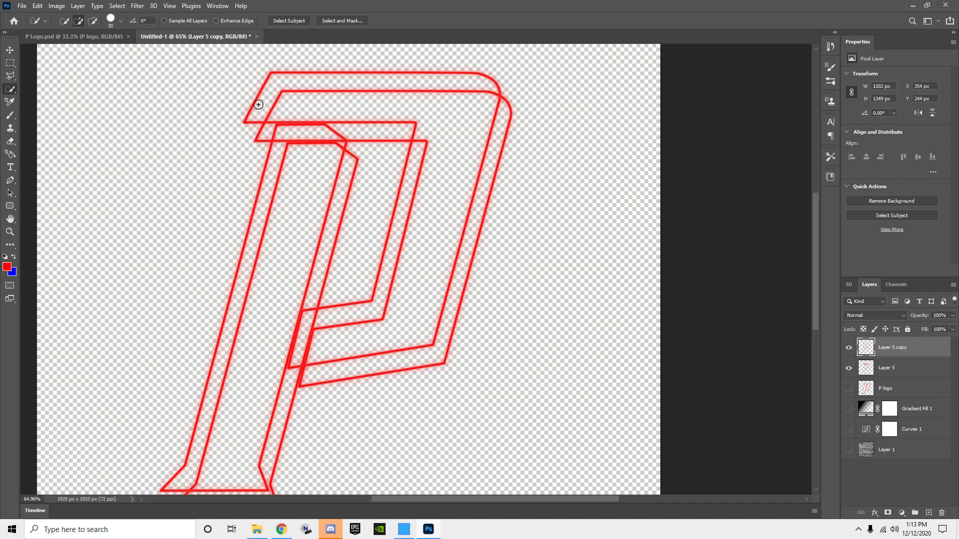
mouse_move(275, 89)
left_mouse_down()
mouse_move(561, 326)
mouse_move(470, 159)
mouse_move(215, 446)
mouse_move(321, 347)
mouse_move(325, 293)
mouse_move(379, 285)
mouse_move(359, 253)
left_mouse_up()
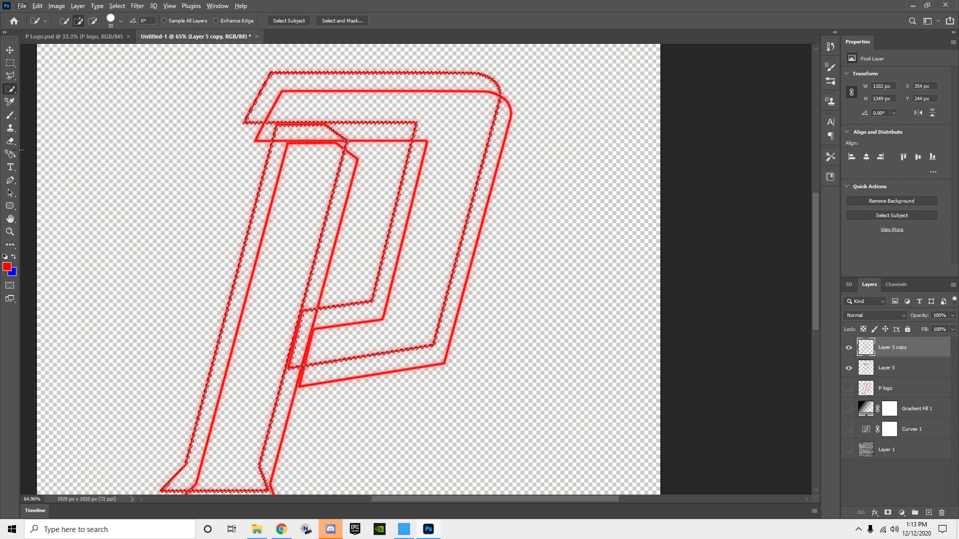
Step: Stroke the selected outline on Layer 5 copy with a 7 px inside stroke in blue 2a00ff
left_click(10, 62)
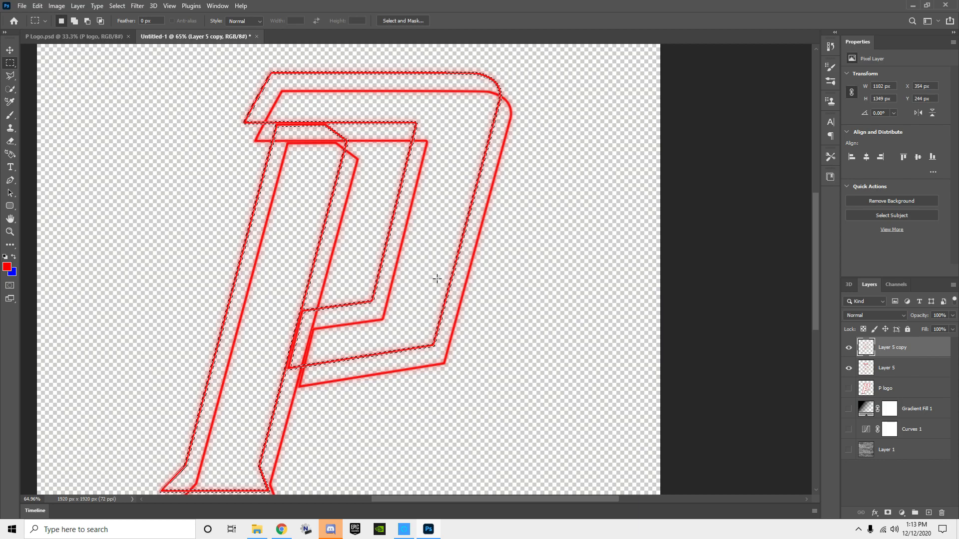
right_click(396, 232)
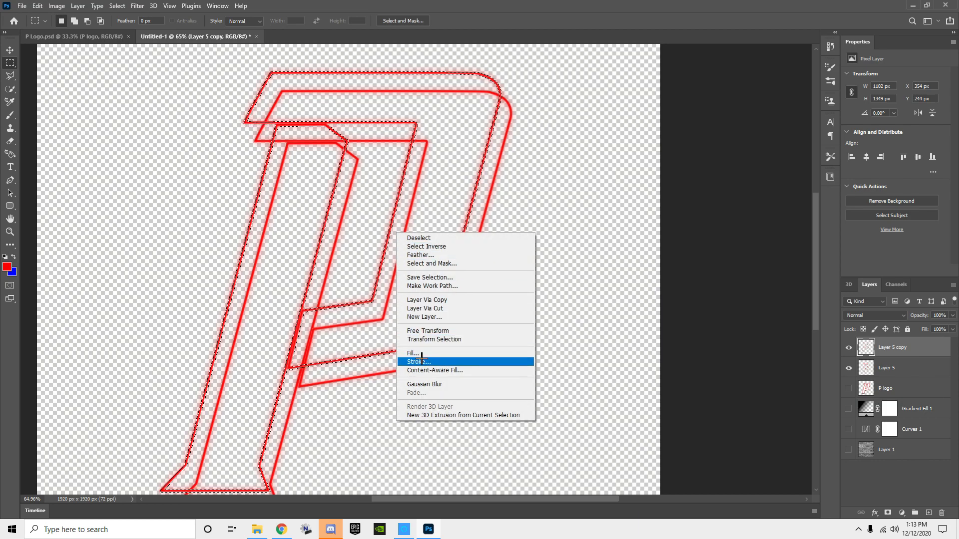
left_click(495, 361)
left_click(441, 157)
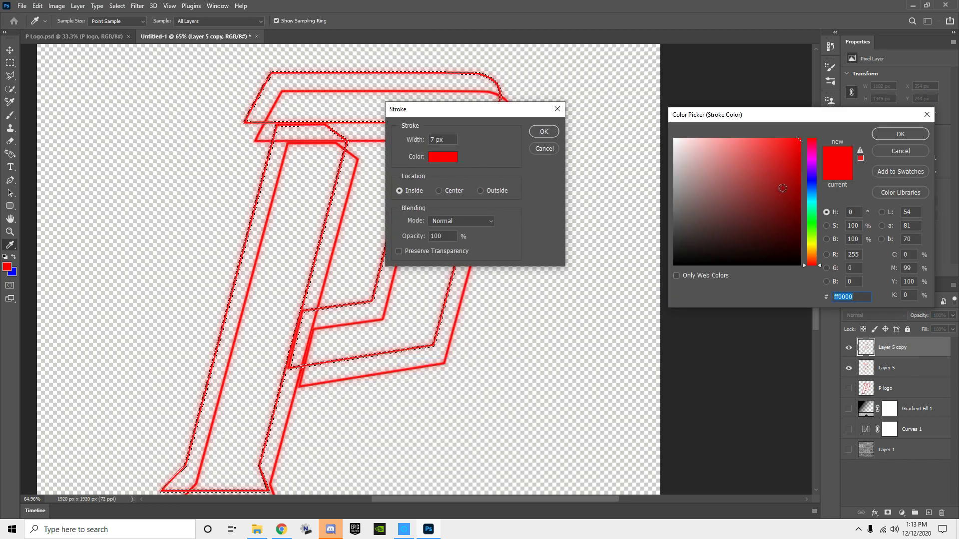
left_click(811, 177)
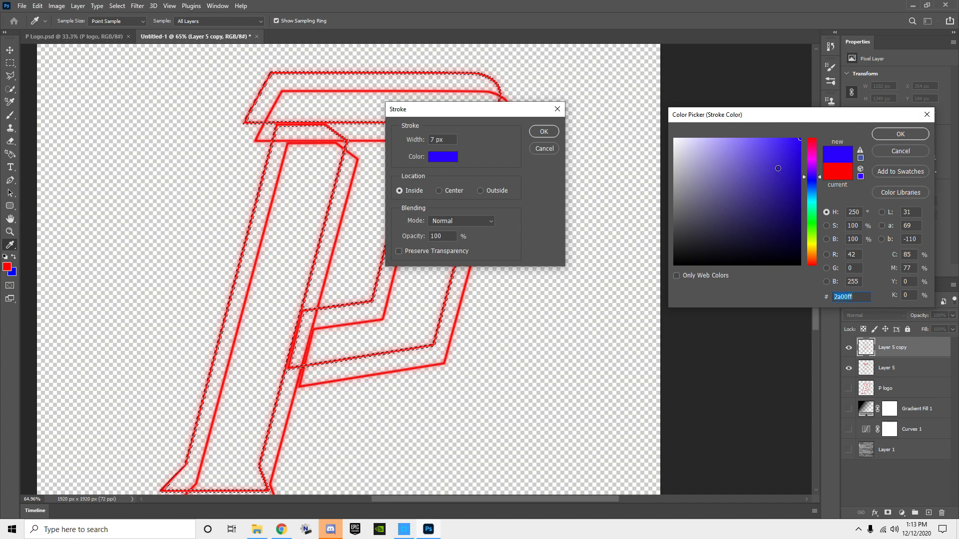
left_click(894, 134)
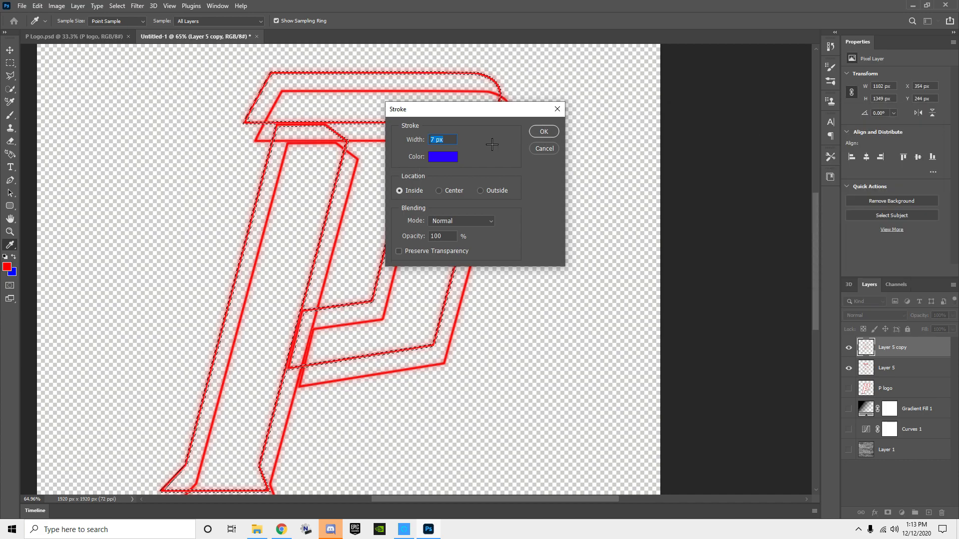
left_click(544, 131)
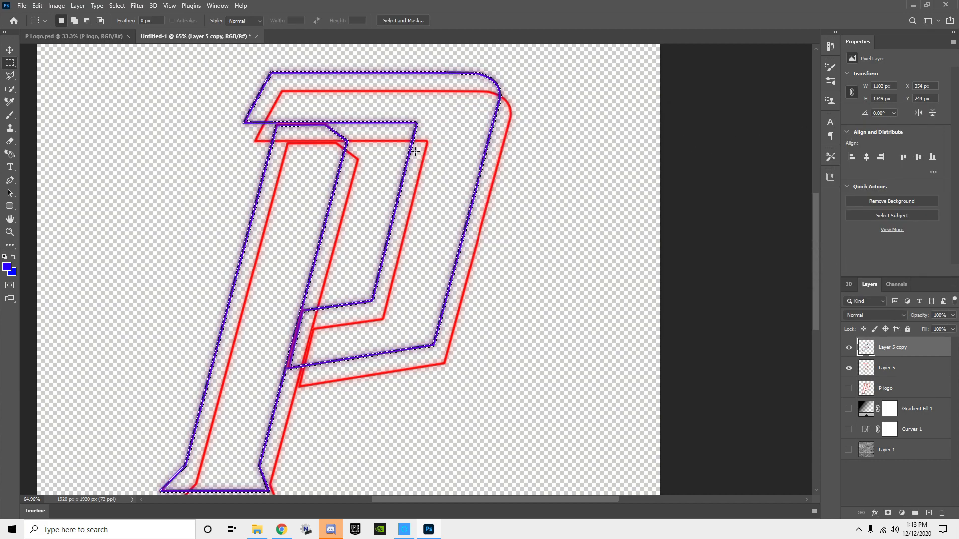
Step: Add a Color Overlay effect in blue-violet 4200ff to Layer 5 copy
double_click(926, 350)
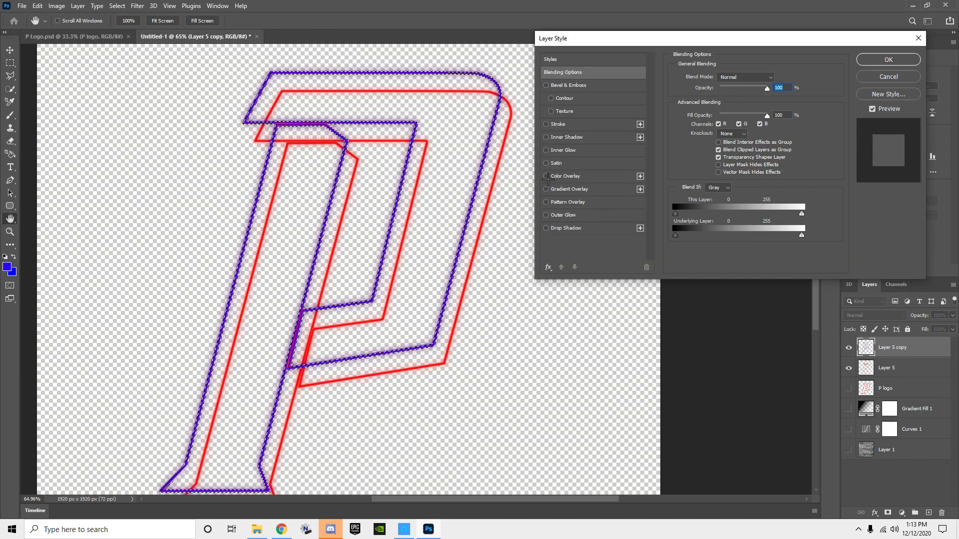
left_click(547, 176)
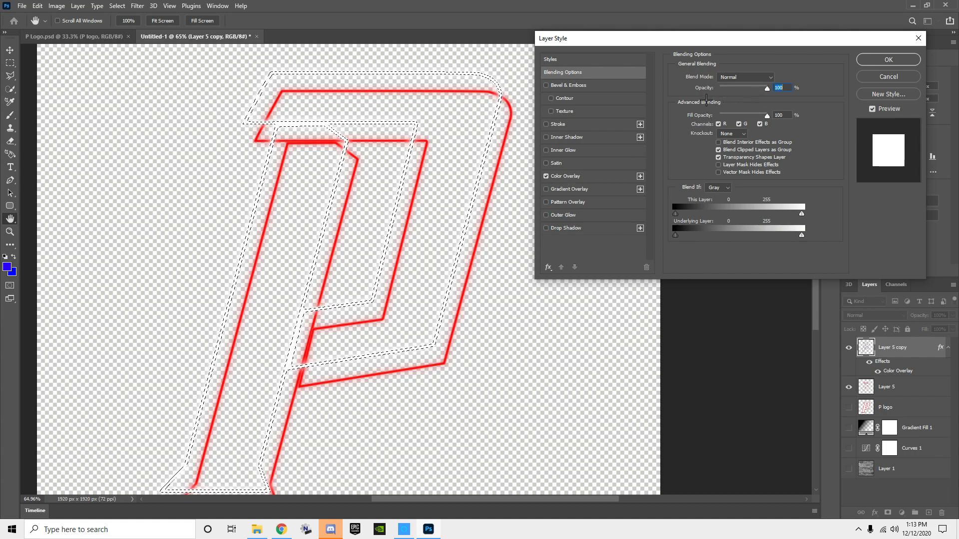
left_click(582, 177)
left_click(777, 79)
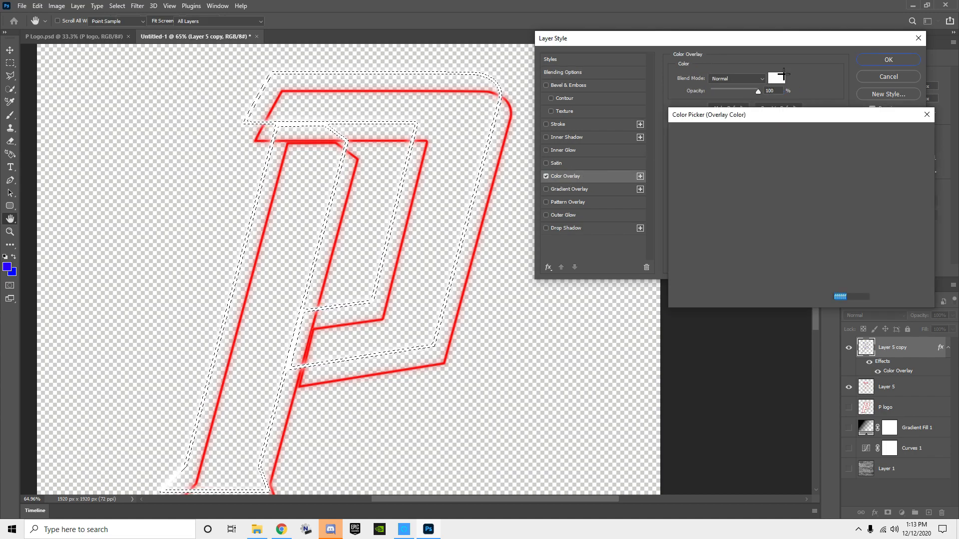
left_click(812, 175)
left_click_drag(779, 184, 818, 130)
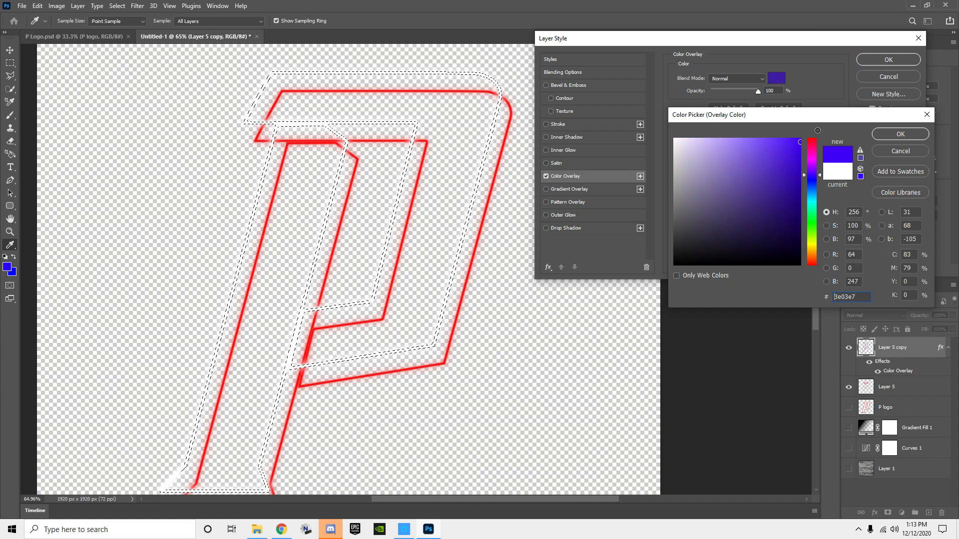
left_click(900, 133)
left_click(885, 60)
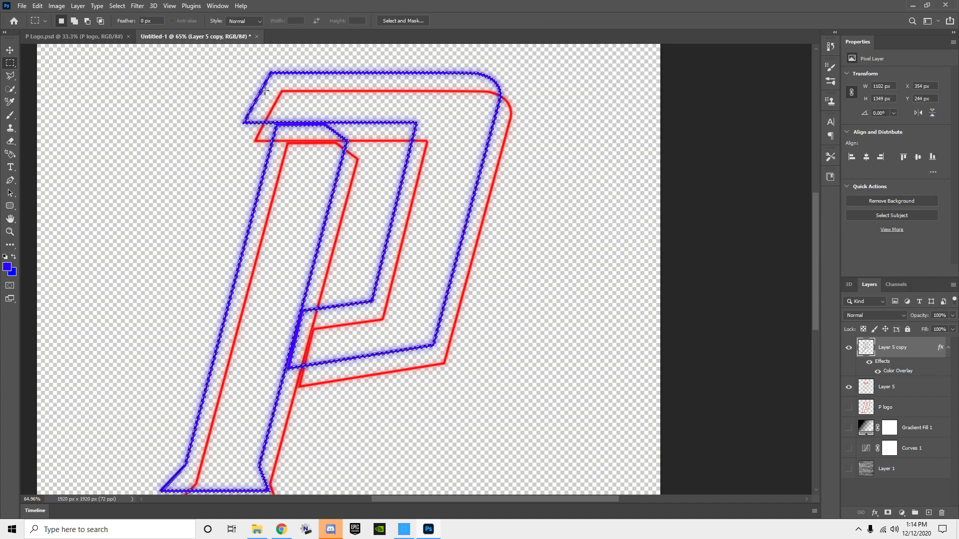
Step: Deselect the blue outline on Layer 5 copy
key("v")
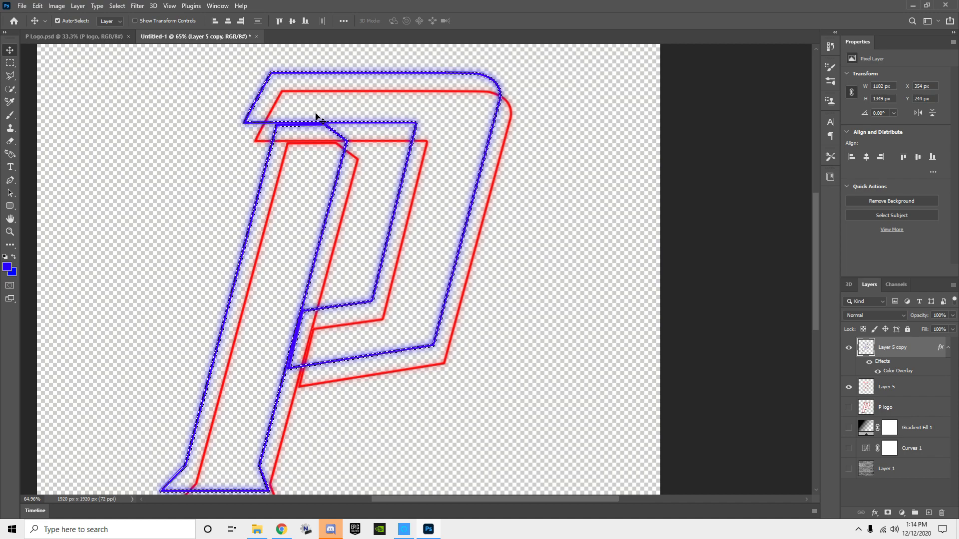
left_click(10, 63)
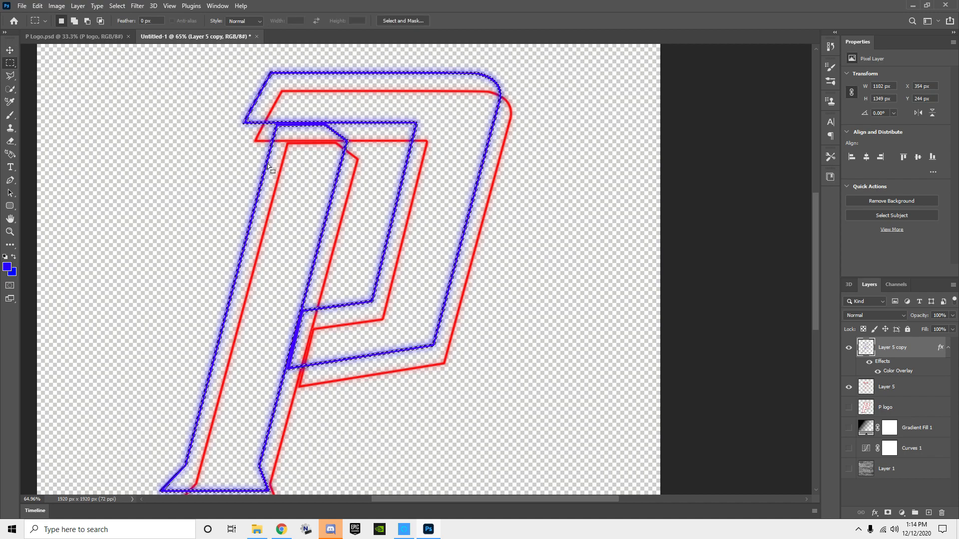
scroll(203, 103, "down", 3)
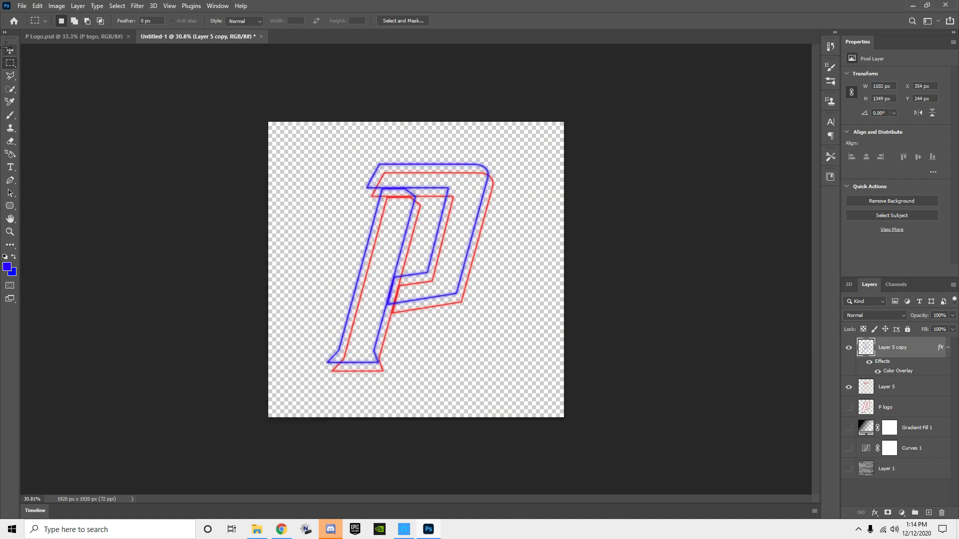
left_click(10, 49)
scroll(393, 176, "up", 5)
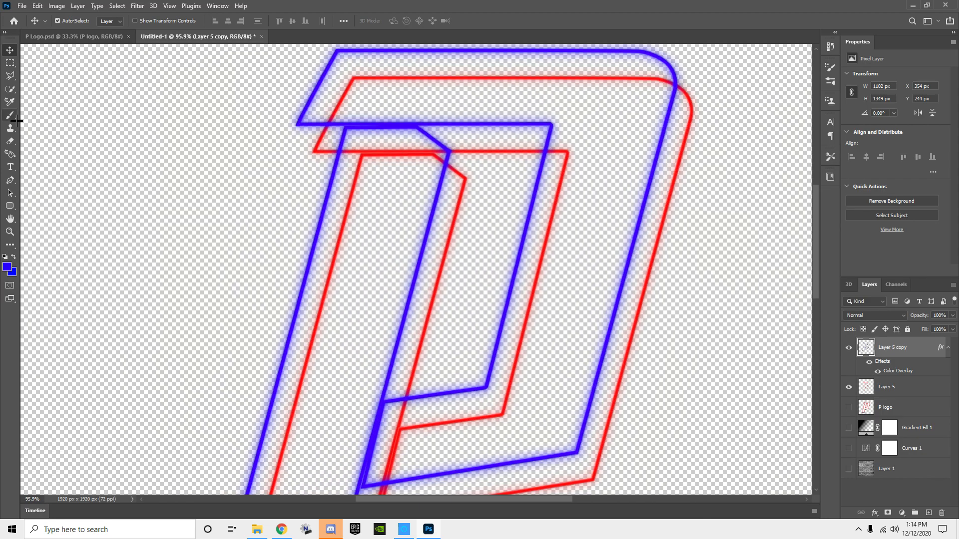
Step: Erase the blue lines under the letter's upper bar and along the stem's right edge with a 75 px Eraser at 50% opacity
left_click(10, 141)
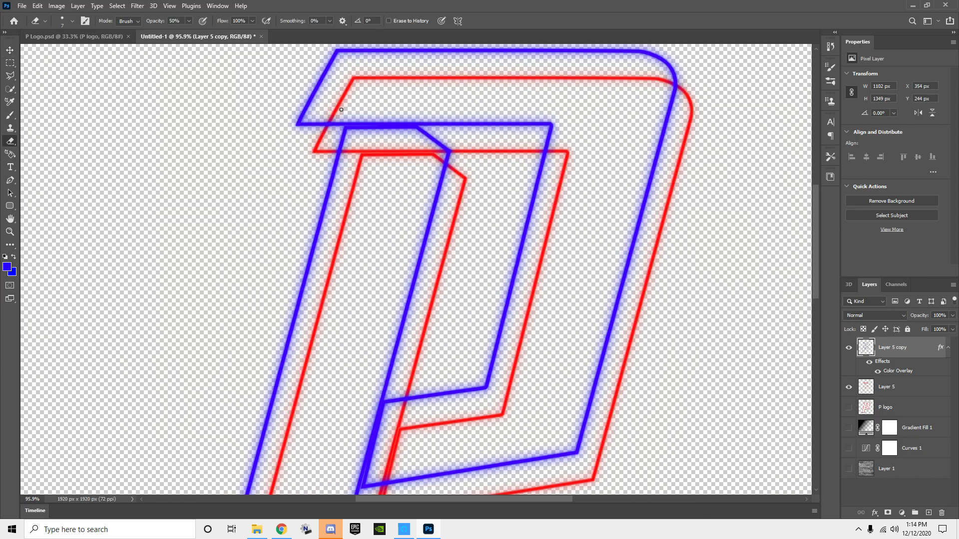
left_click(73, 21)
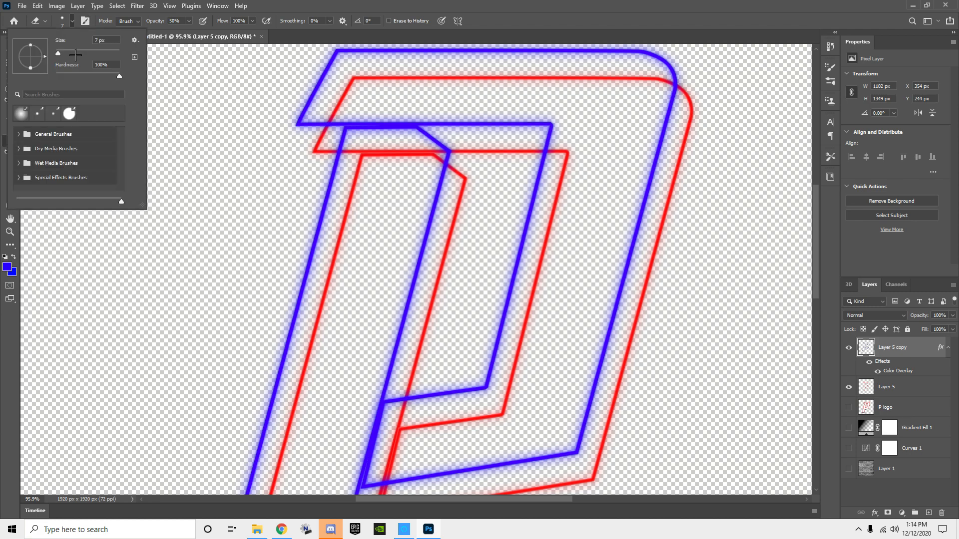
left_click(79, 53)
mouse_move(378, 124)
left_mouse_down()
mouse_move(342, 117)
mouse_move(543, 130)
left_mouse_up()
left_click_drag(437, 184, 397, 336)
left_click_drag(405, 270, 369, 455)
Step: Erase the blue lines that fall inside the red outline at the stem's foot and along the bowl's lower and outer edges
scroll(326, 300, "down", 3)
scroll(326, 300, "down", 2)
mouse_move(347, 254)
left_mouse_down()
mouse_move(278, 424)
mouse_move(234, 430)
left_mouse_up()
mouse_move(375, 240)
left_mouse_down()
mouse_move(565, 199)
mouse_move(595, 100)
left_mouse_up()
scroll(595, 100, "up", 7)
left_click_drag(597, 383, 659, 147)
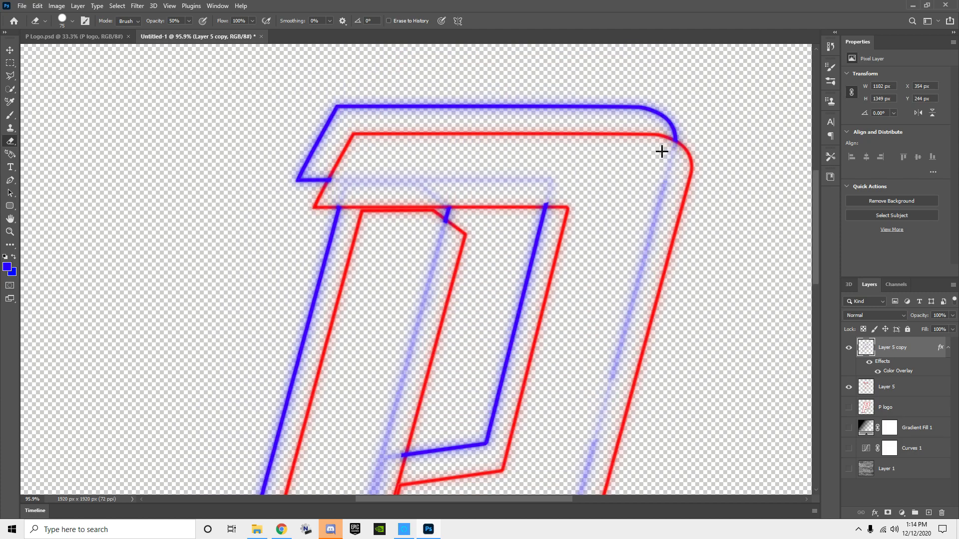
Step: Show P logo, Gradient Fill 1, Curves 1 and Layer 1, and erase the remaining faint blue lines over the white letter
scroll(422, 130, "down", 3)
scroll(421, 131, "down", 5)
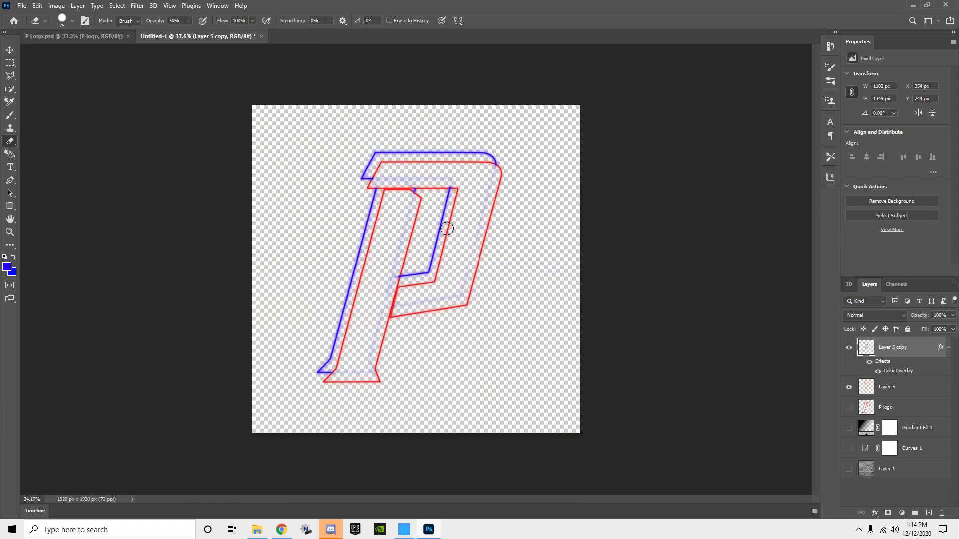
left_click(848, 408)
left_click(848, 428)
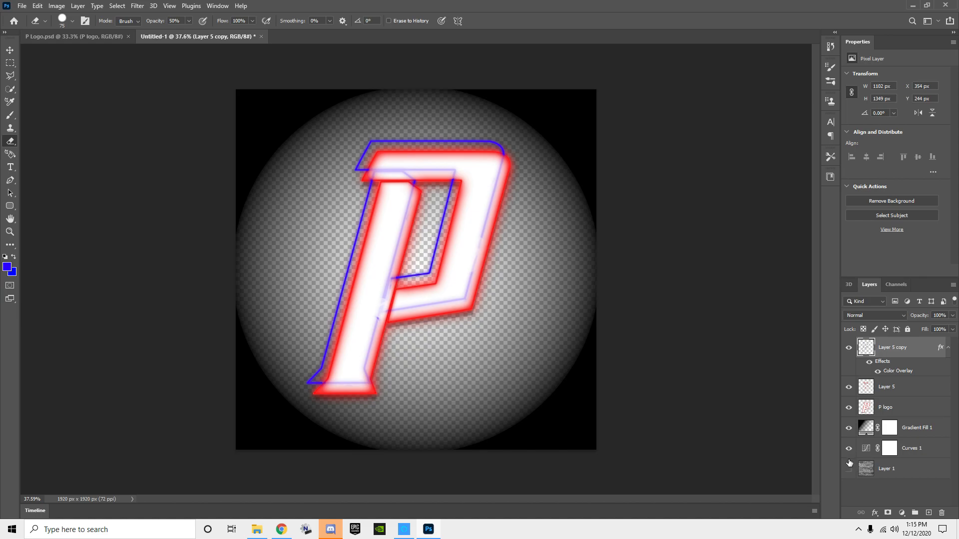
left_click(848, 467)
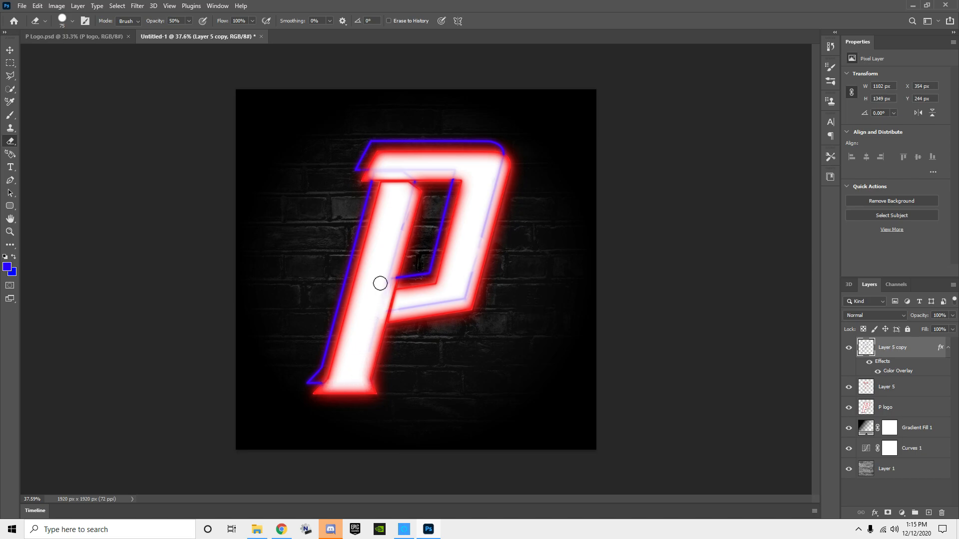
mouse_move(405, 222)
left_mouse_down()
mouse_move(411, 169)
mouse_move(465, 264)
mouse_move(495, 199)
mouse_move(451, 289)
mouse_move(499, 176)
mouse_move(389, 165)
mouse_move(396, 229)
mouse_move(358, 345)
mouse_move(368, 345)
left_mouse_up()
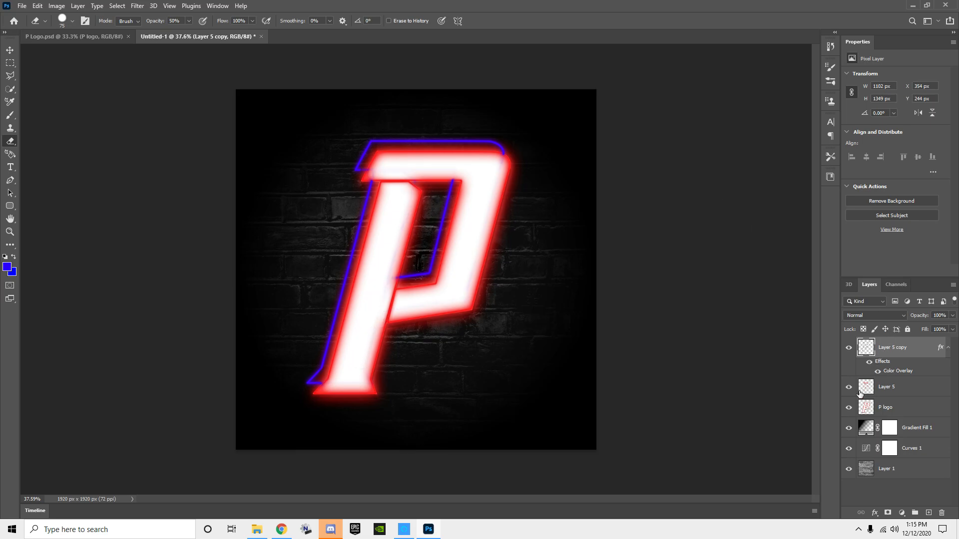
Step: Hide all layers below Layer 5 copy to check the blue outline alone, and show Layer 5 again
left_click_drag(850, 391, 858, 466)
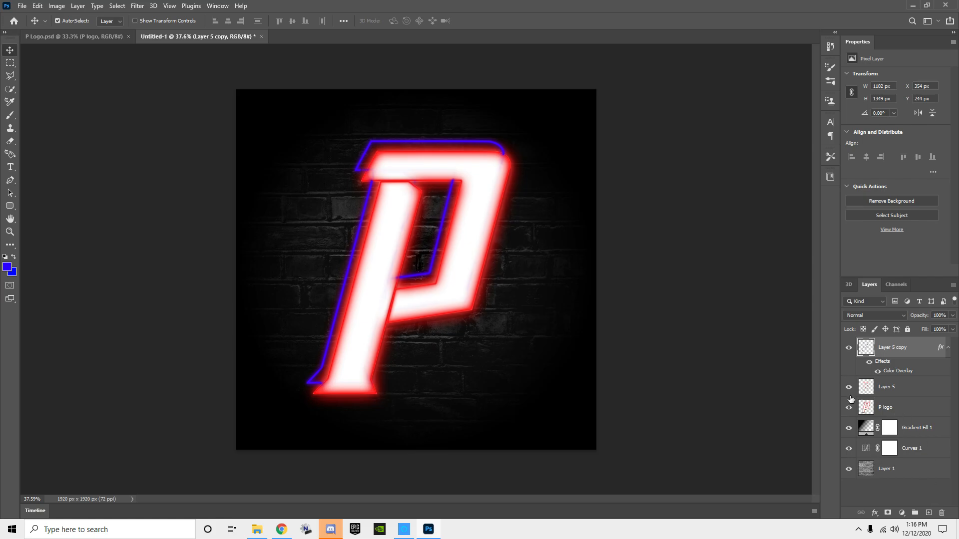
left_click_drag(850, 395, 850, 409)
left_click(847, 348, "alt")
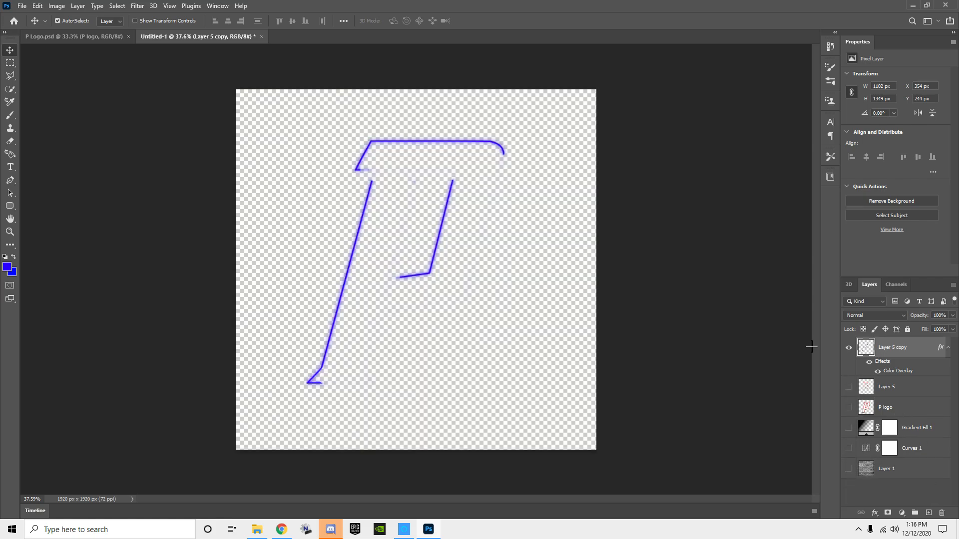
left_click(848, 388)
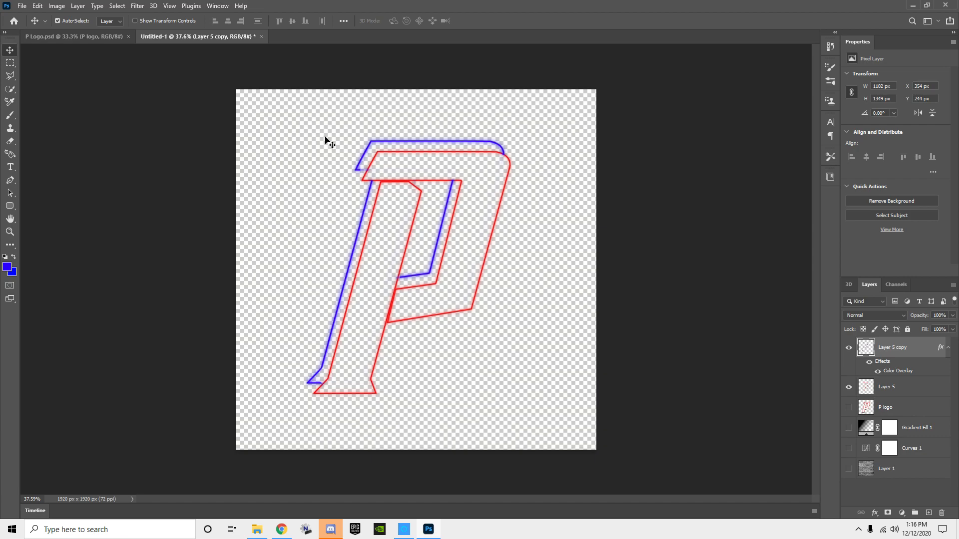
Step: Merge Layer 5 copy and Layer 5 into one outline layer, and duplicate the merged layer
left_click(896, 394, "ctrl")
right_click(902, 349)
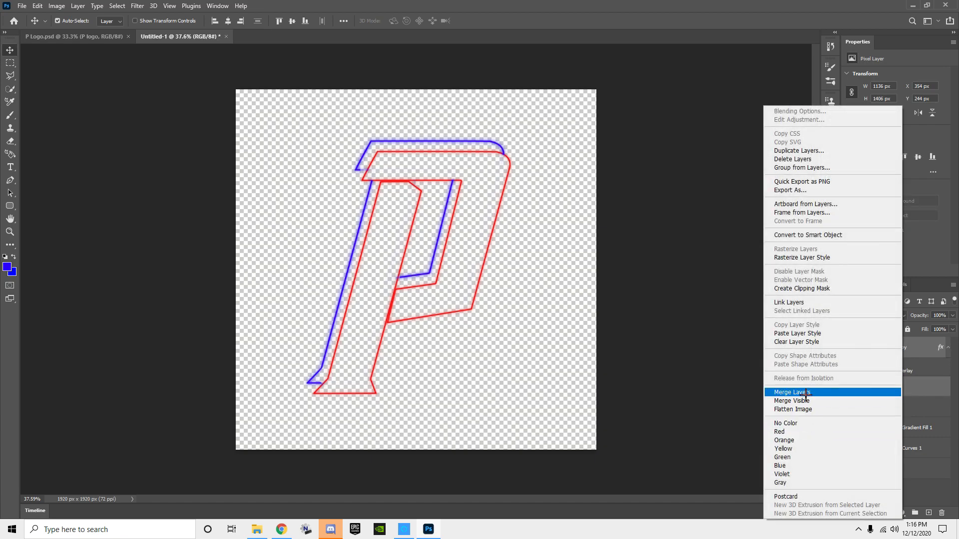
left_click(806, 393)
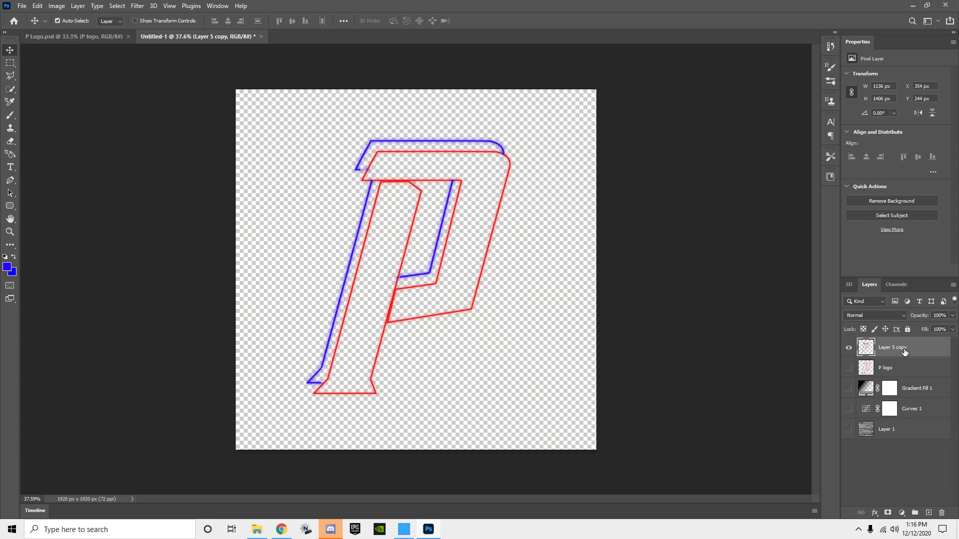
key("ctrl+j")
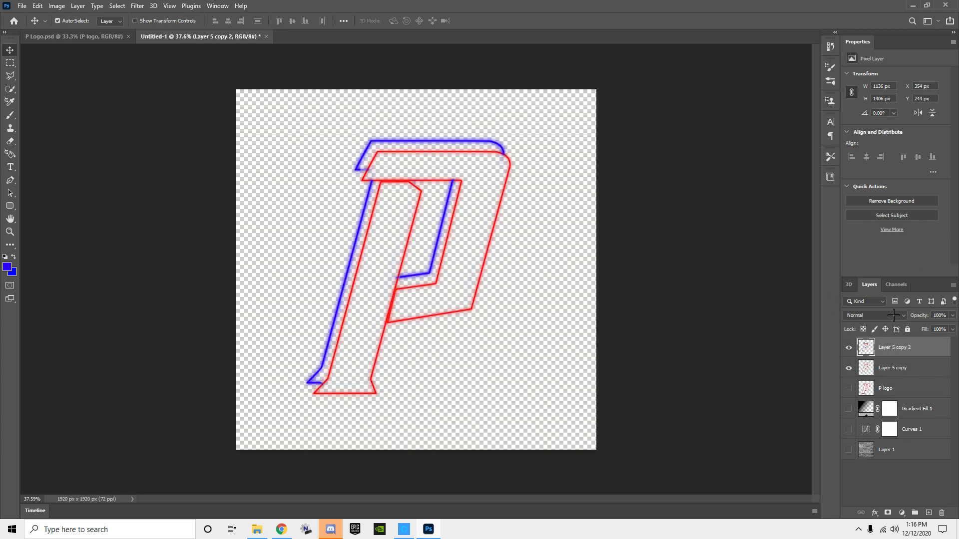
Step: Add a white (ffffff) Color Overlay effect to Layer 5 copy 2
double_click(938, 349)
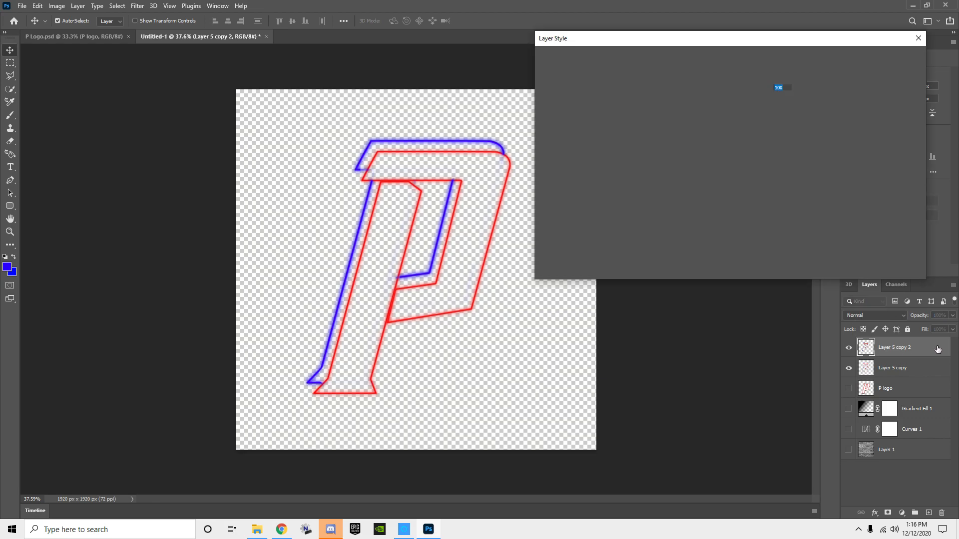
left_click(545, 175)
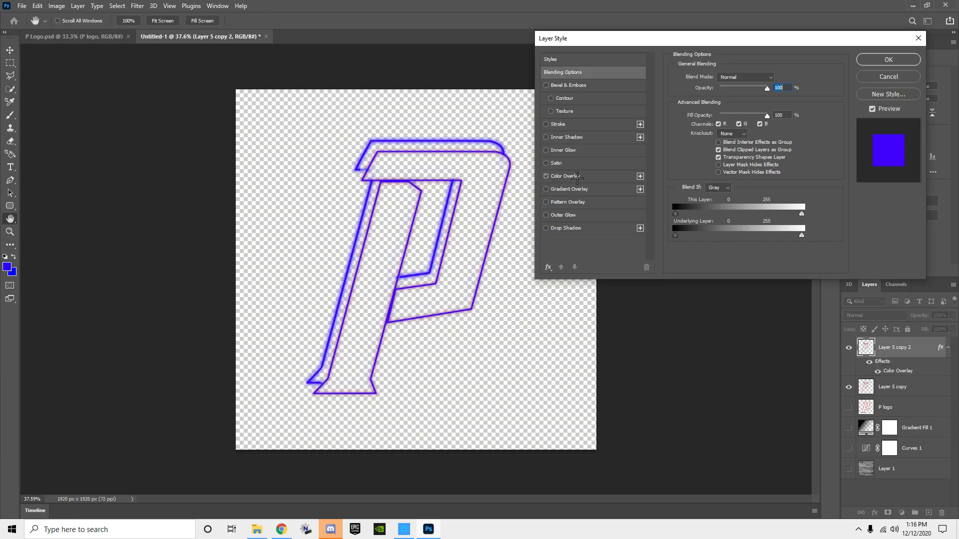
left_click(574, 176)
left_click(781, 78)
left_click(675, 139)
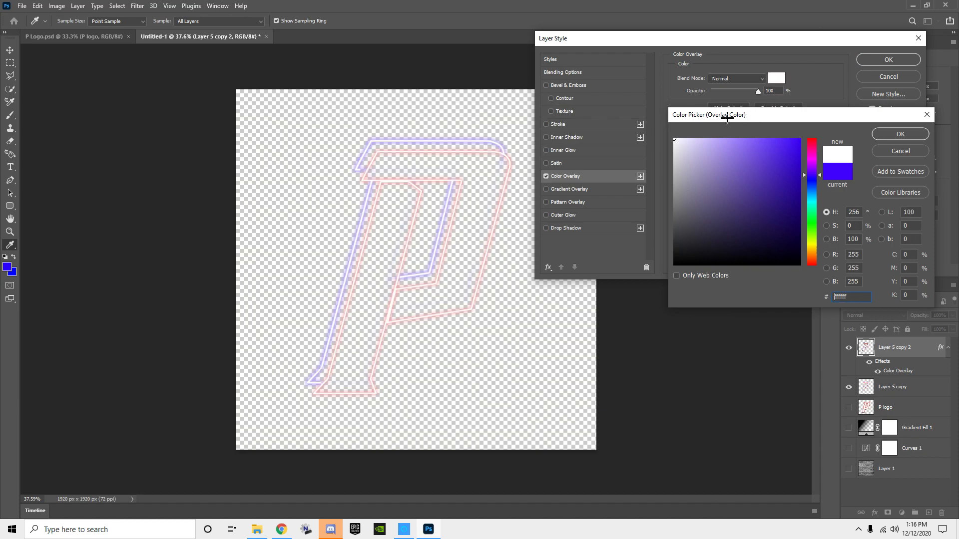
left_click(917, 134)
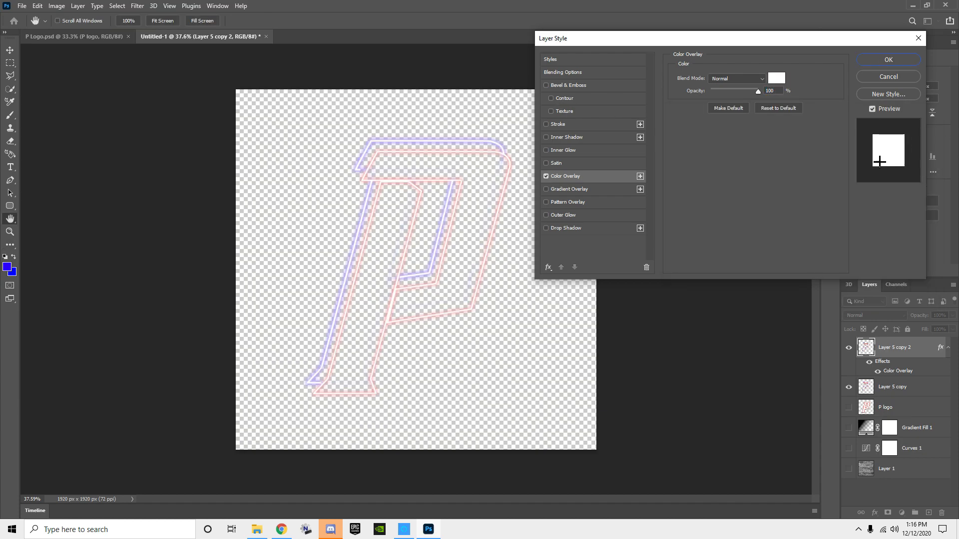
left_click(888, 60)
Step: Set Layer 5 copy 2 to the Overlay blend mode and lower its opacity to 79%
left_click(875, 315)
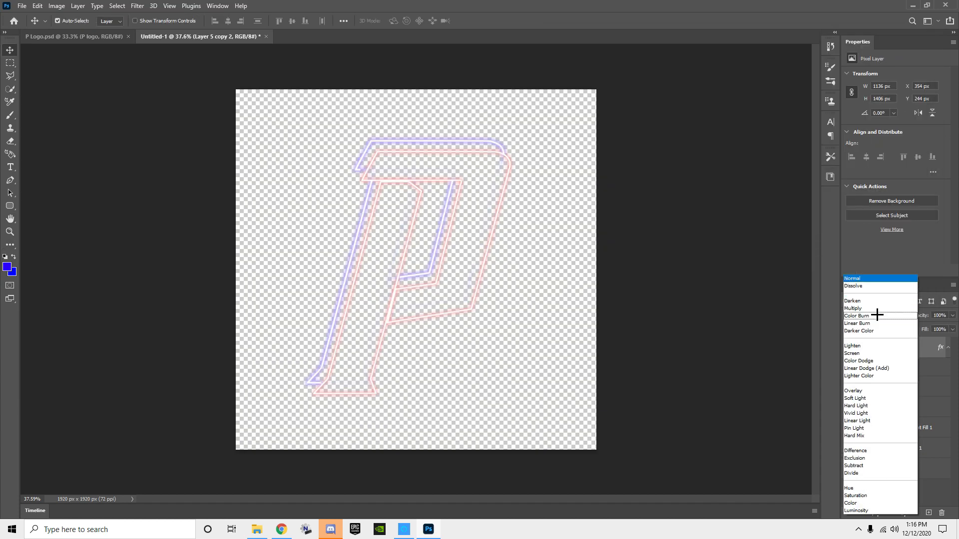
left_click(868, 392)
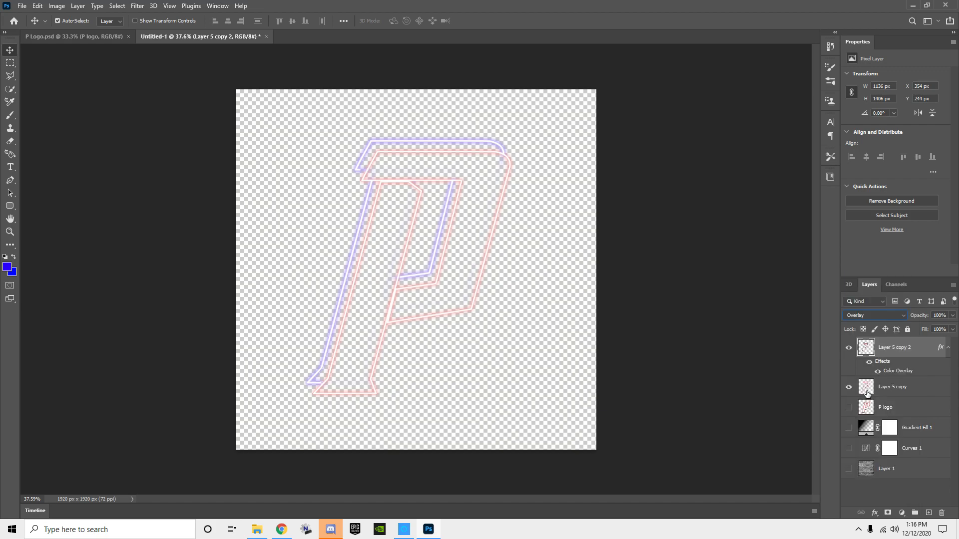
left_click(874, 315)
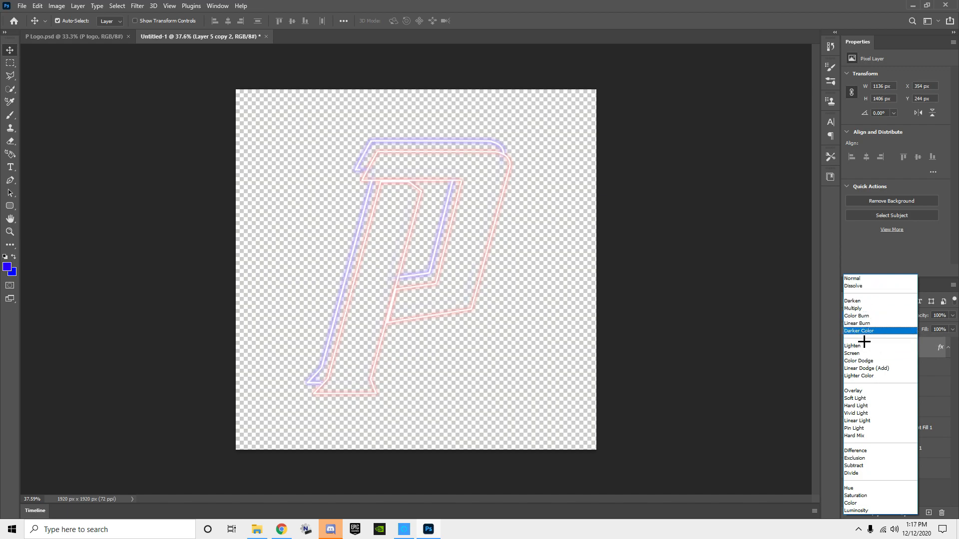
left_click(860, 390)
left_click(952, 315)
mouse_move(951, 327)
left_mouse_down()
mouse_move(916, 328)
mouse_move(944, 327)
left_mouse_up()
left_click(952, 316)
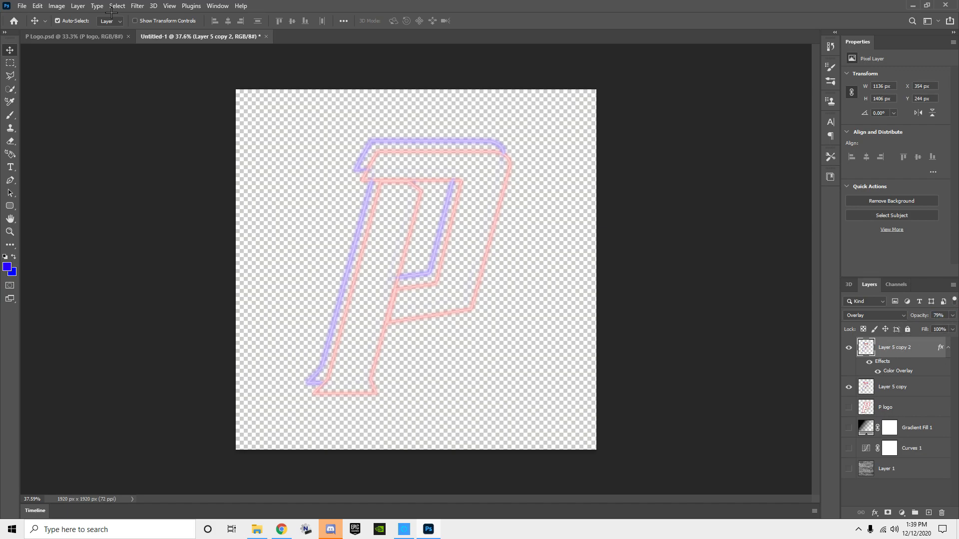
Step: Apply a Gaussian Blur with a 9.4-pixel radius to Layer 5 copy 2
left_click(137, 5)
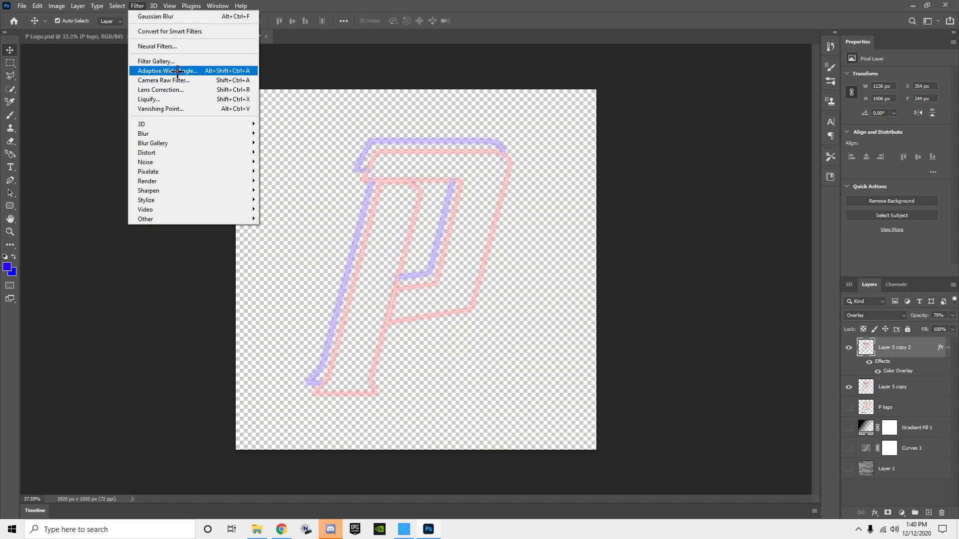
mouse_move(251, 133)
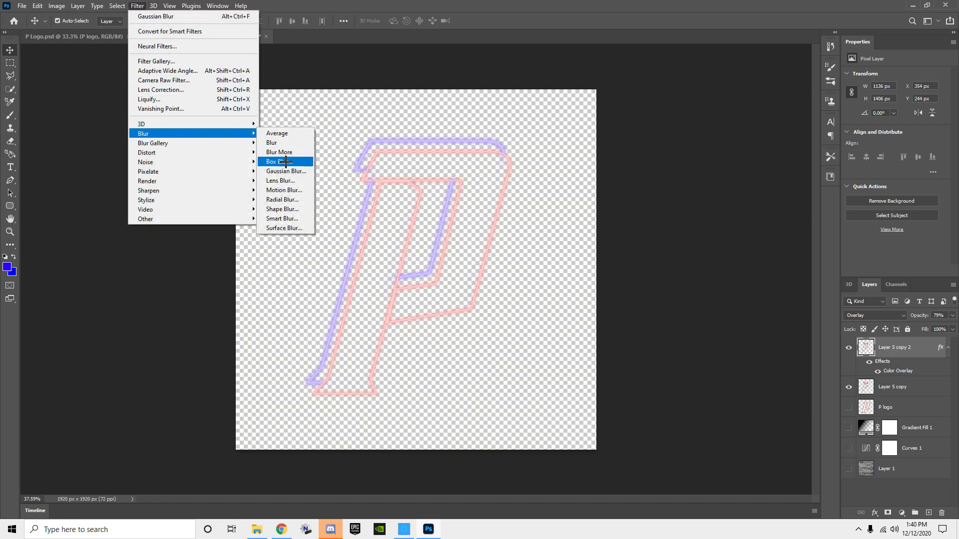
left_click(285, 172)
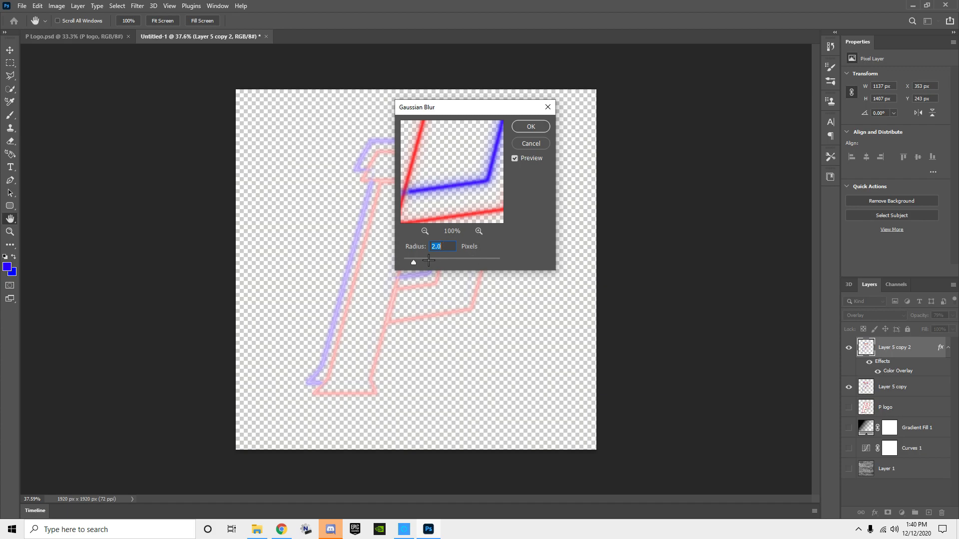
left_click_drag(413, 262, 440, 263)
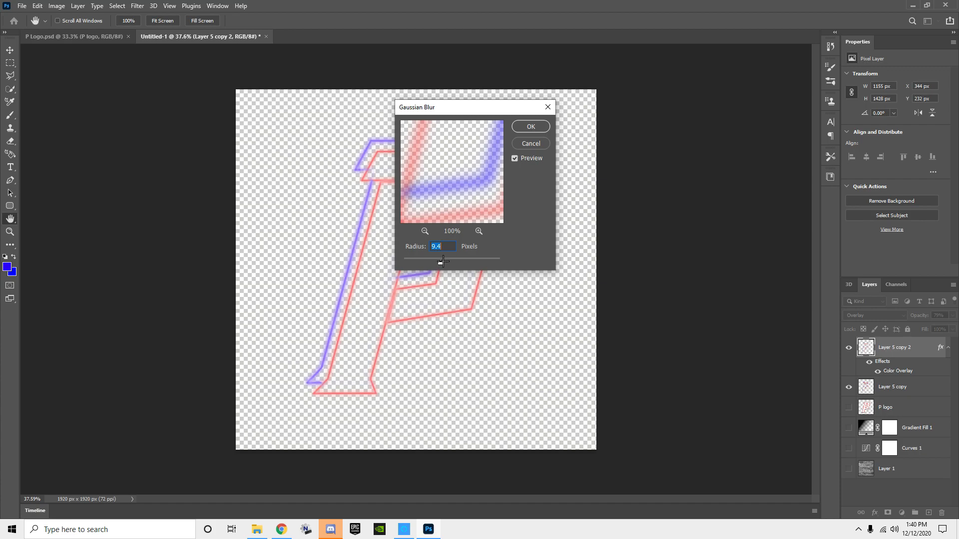
left_click(531, 126)
Step: Move Layer 5 copy 2 below Layer 5 copy, and show P logo, Gradient Fill 1, Curves 1 and Layer 1
left_click_drag(895, 353, 848, 470)
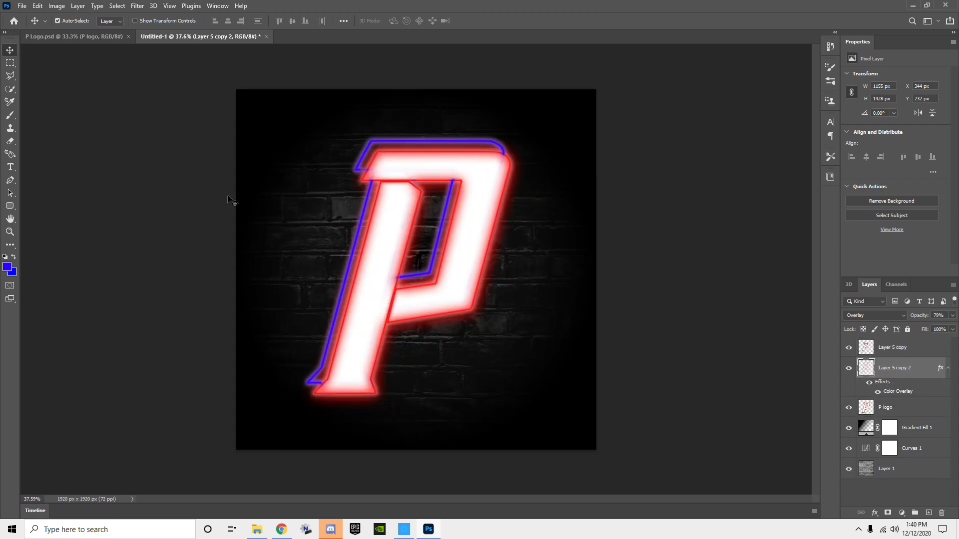